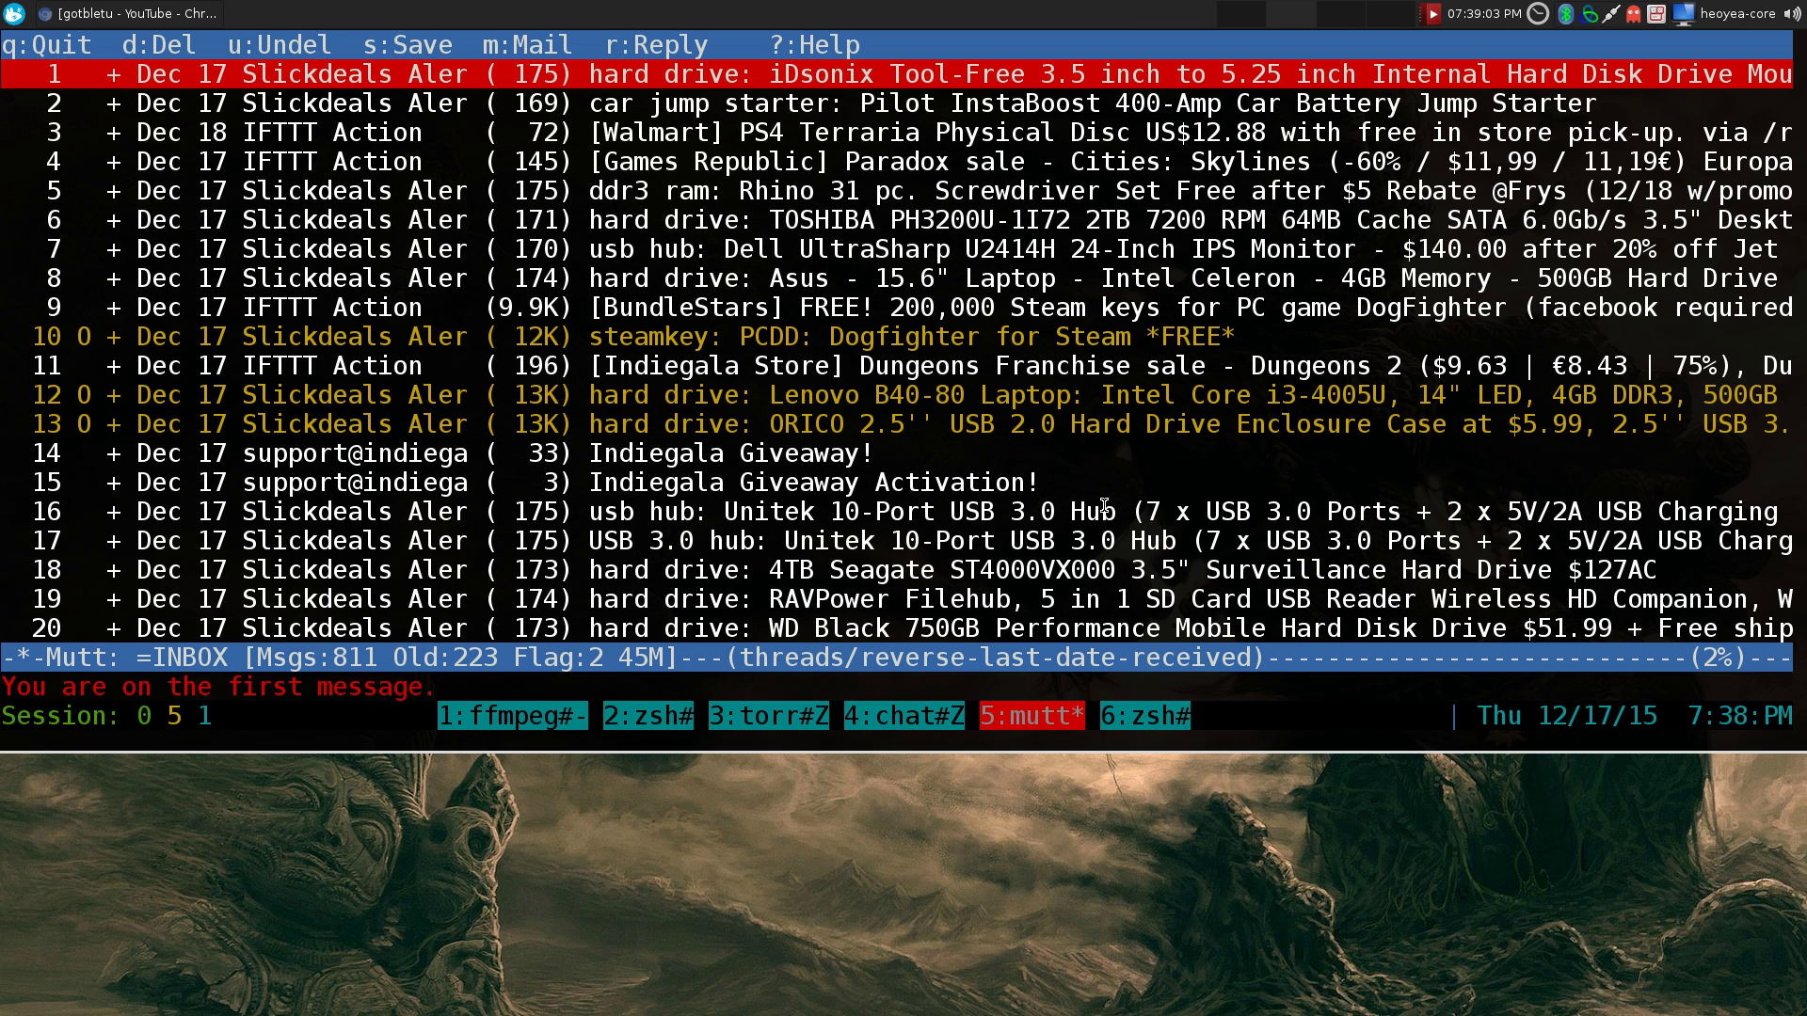
key("j")
key("k")
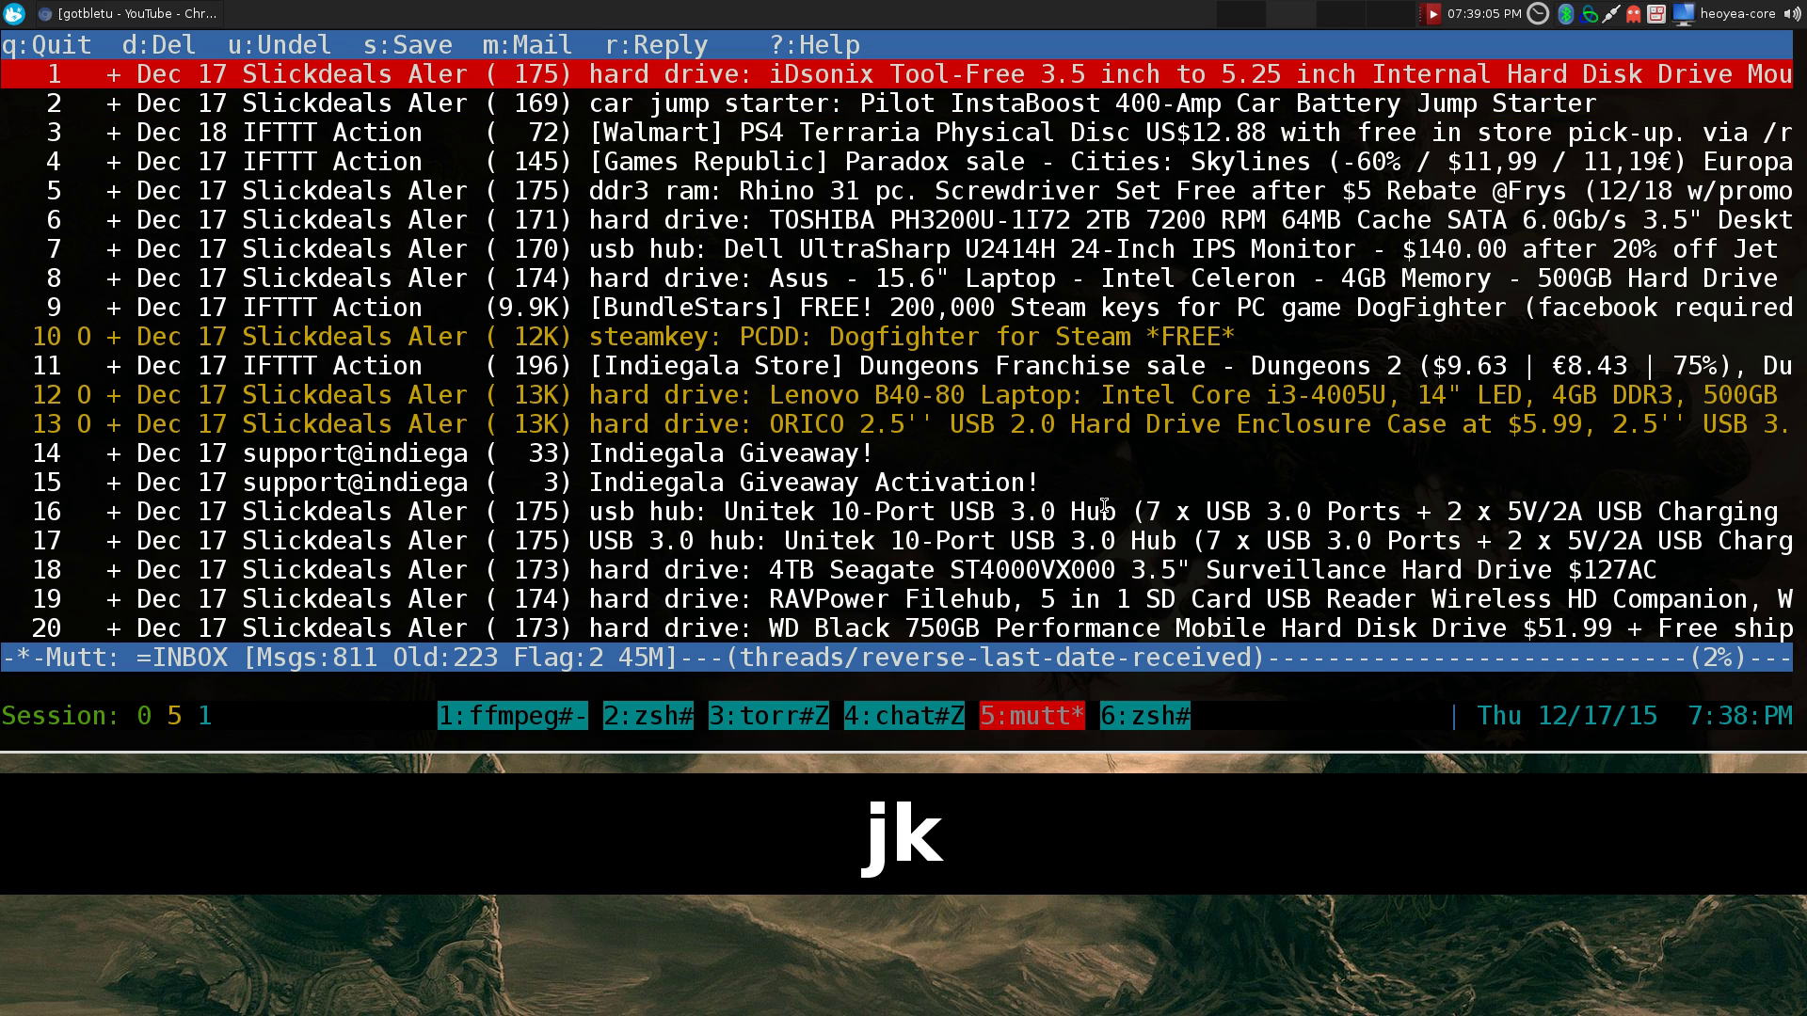
key("Return")
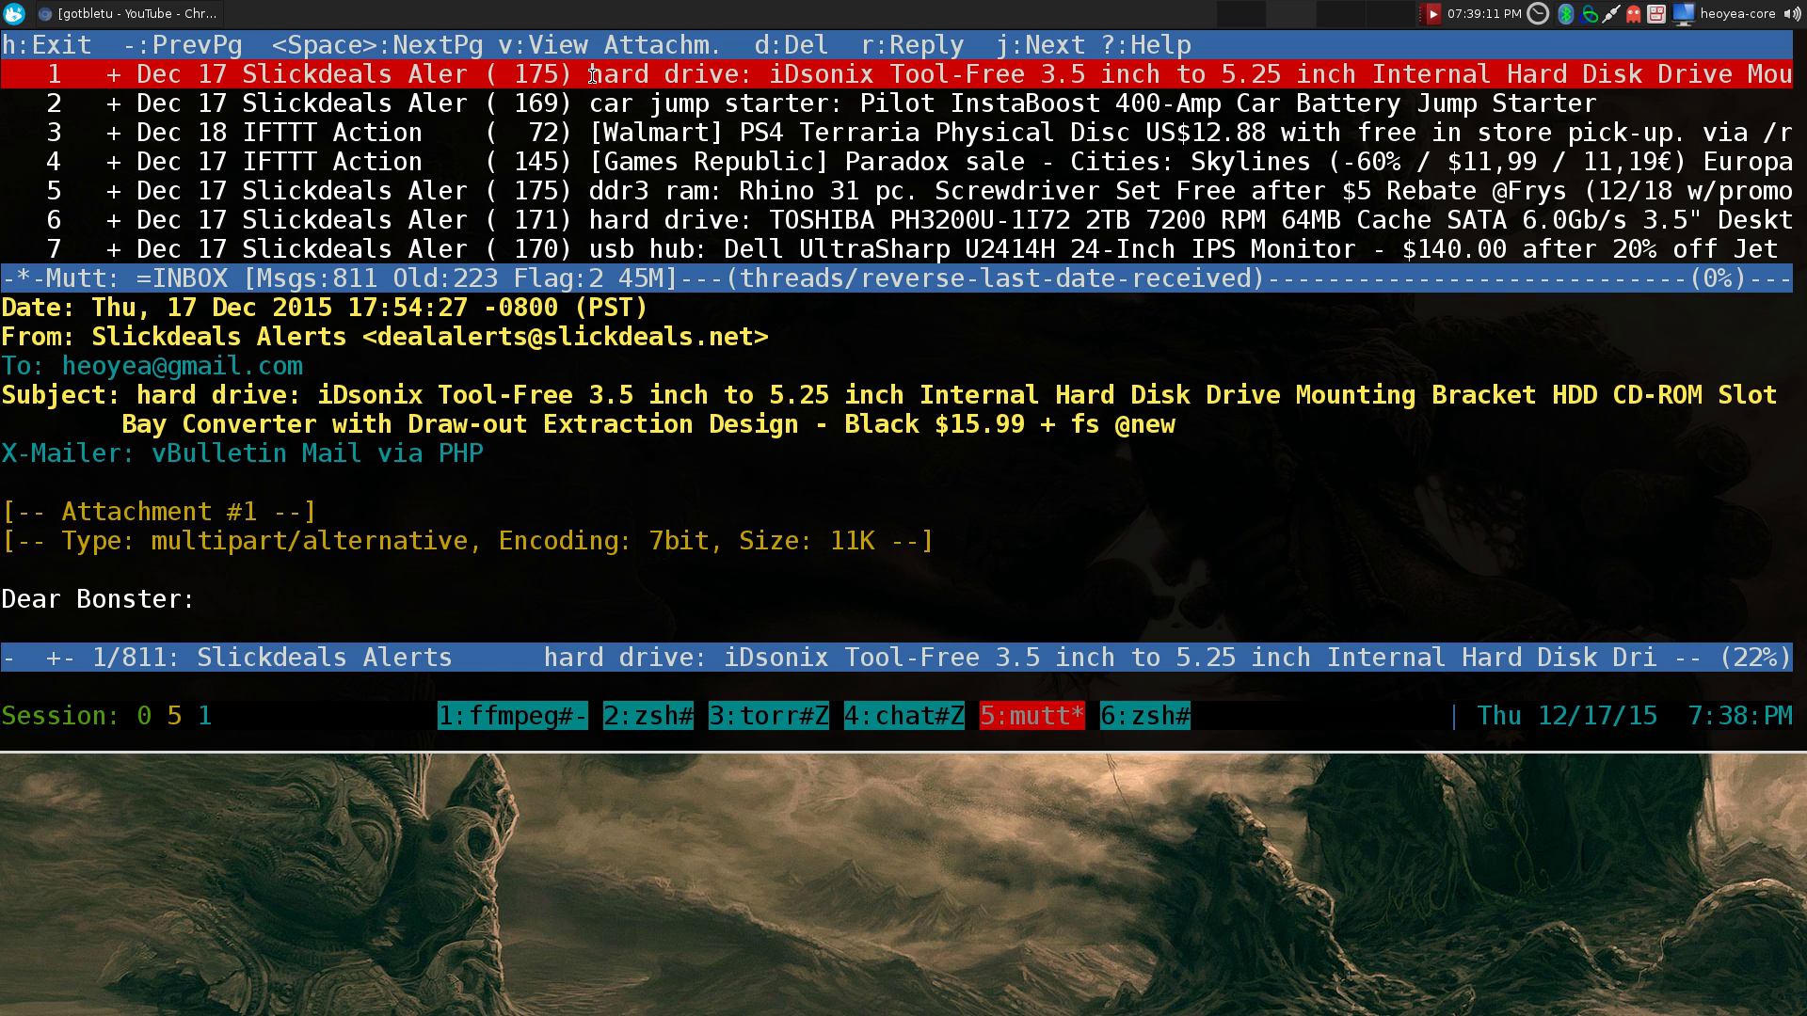
left_click_drag(590, 75, 1547, 85)
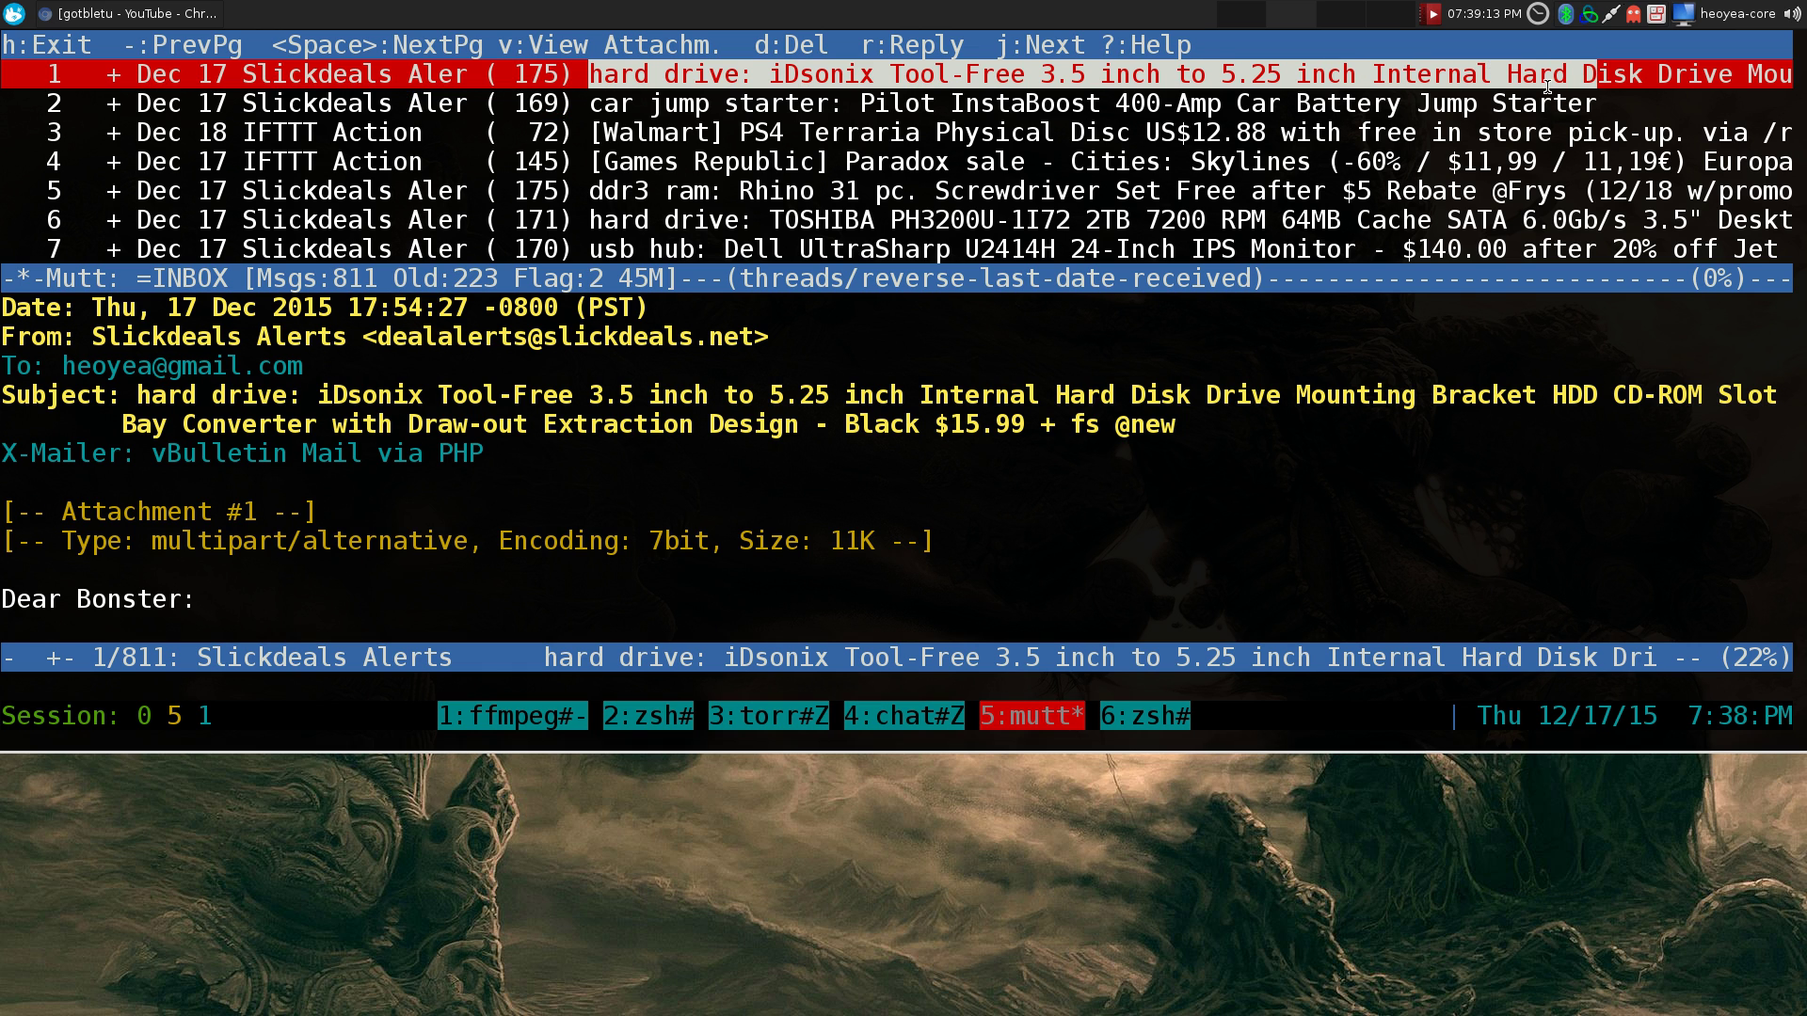
left_click(1547, 84)
left_click_drag(4, 308, 985, 602)
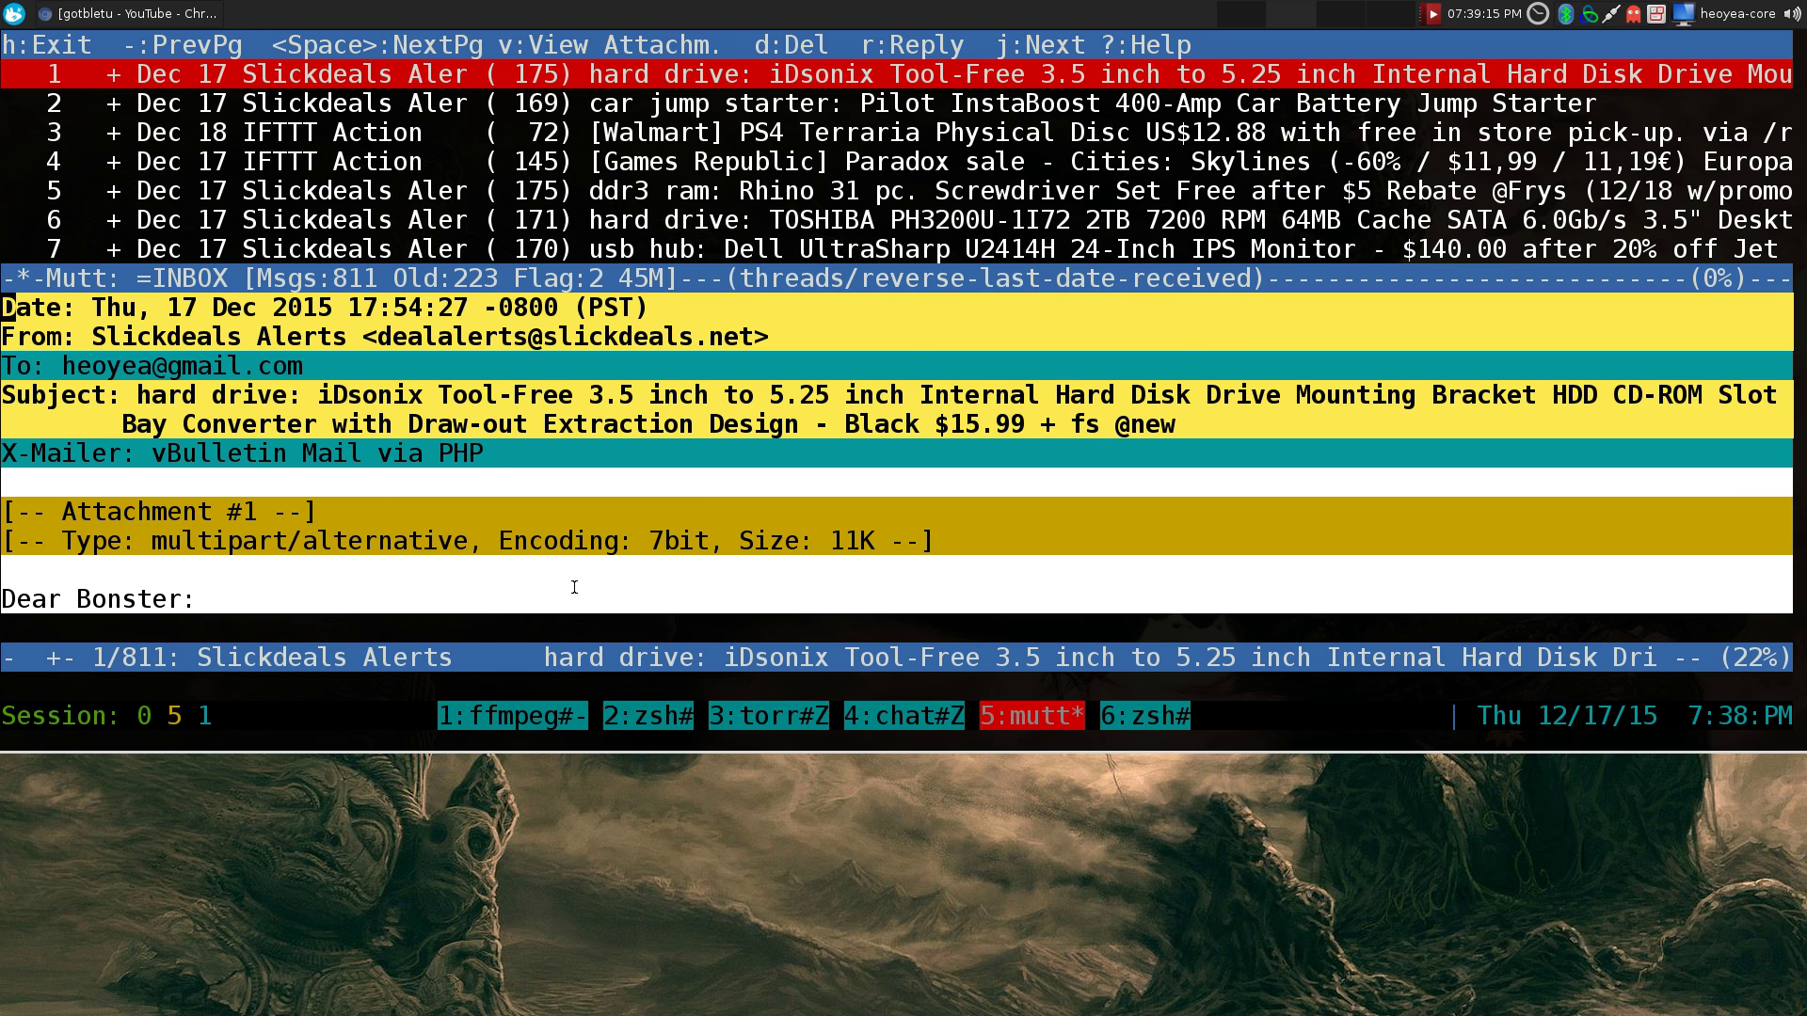
left_click(1244, 487)
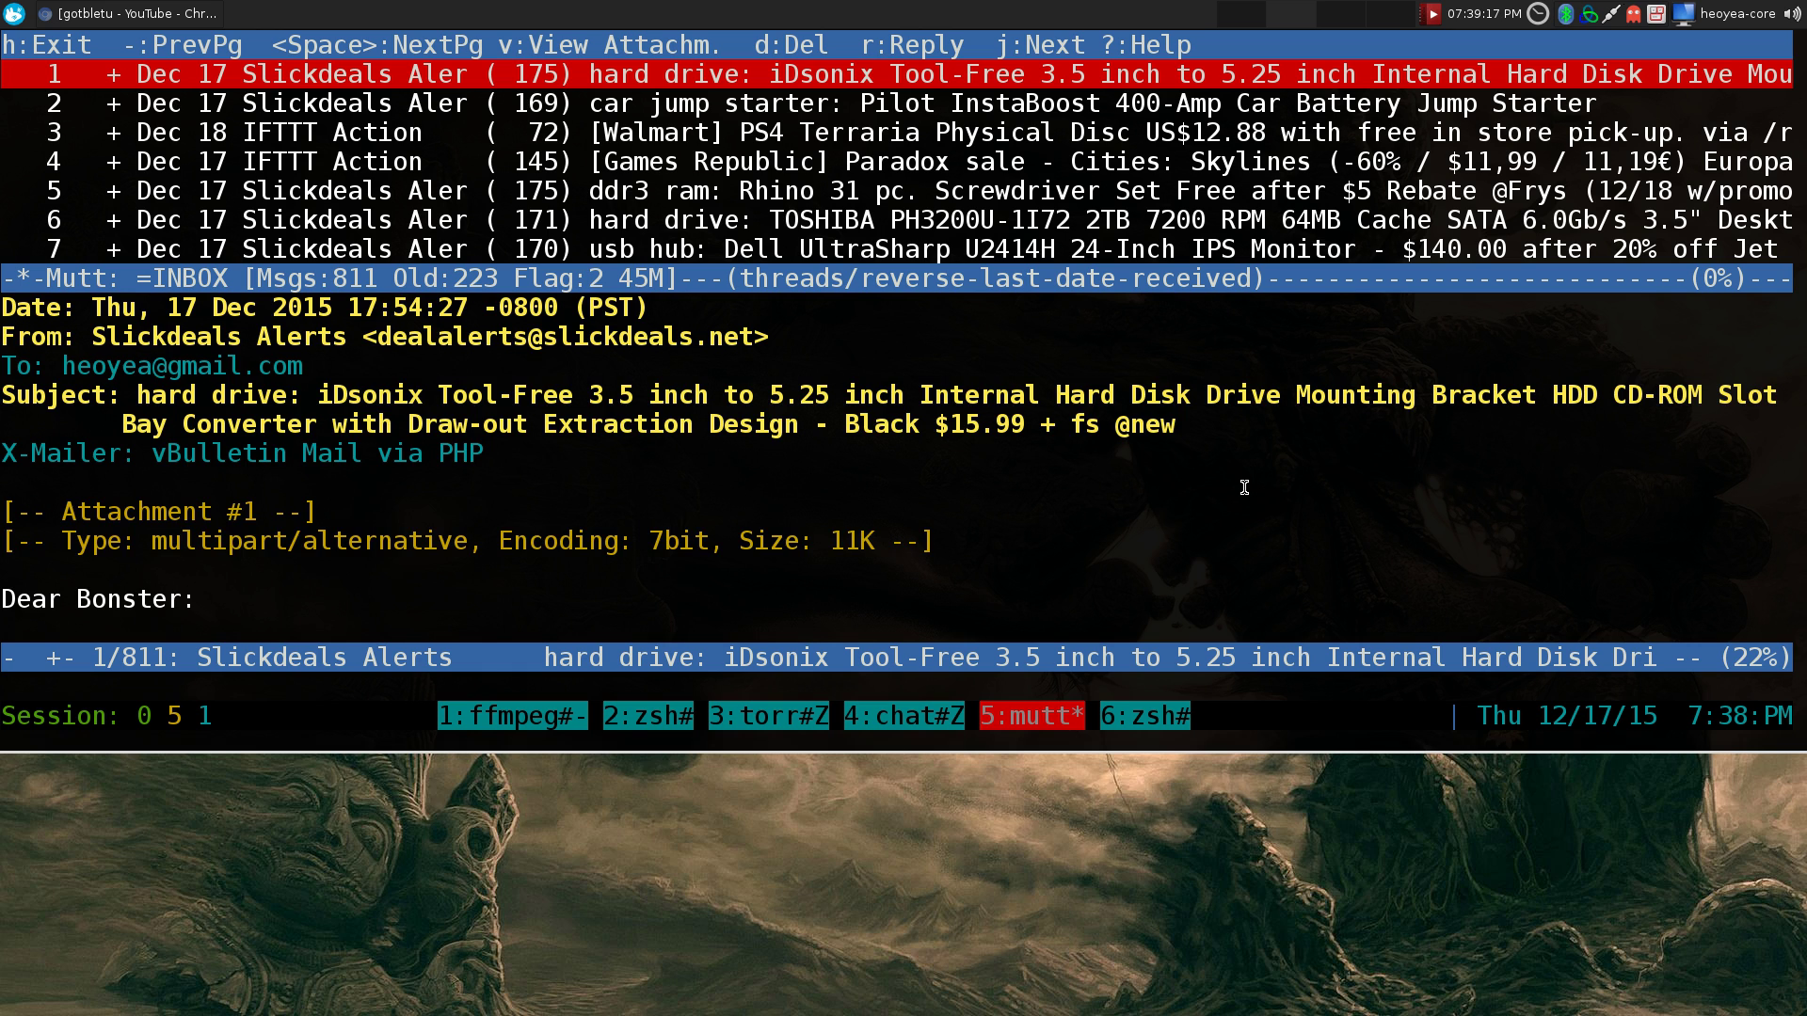
key("space")
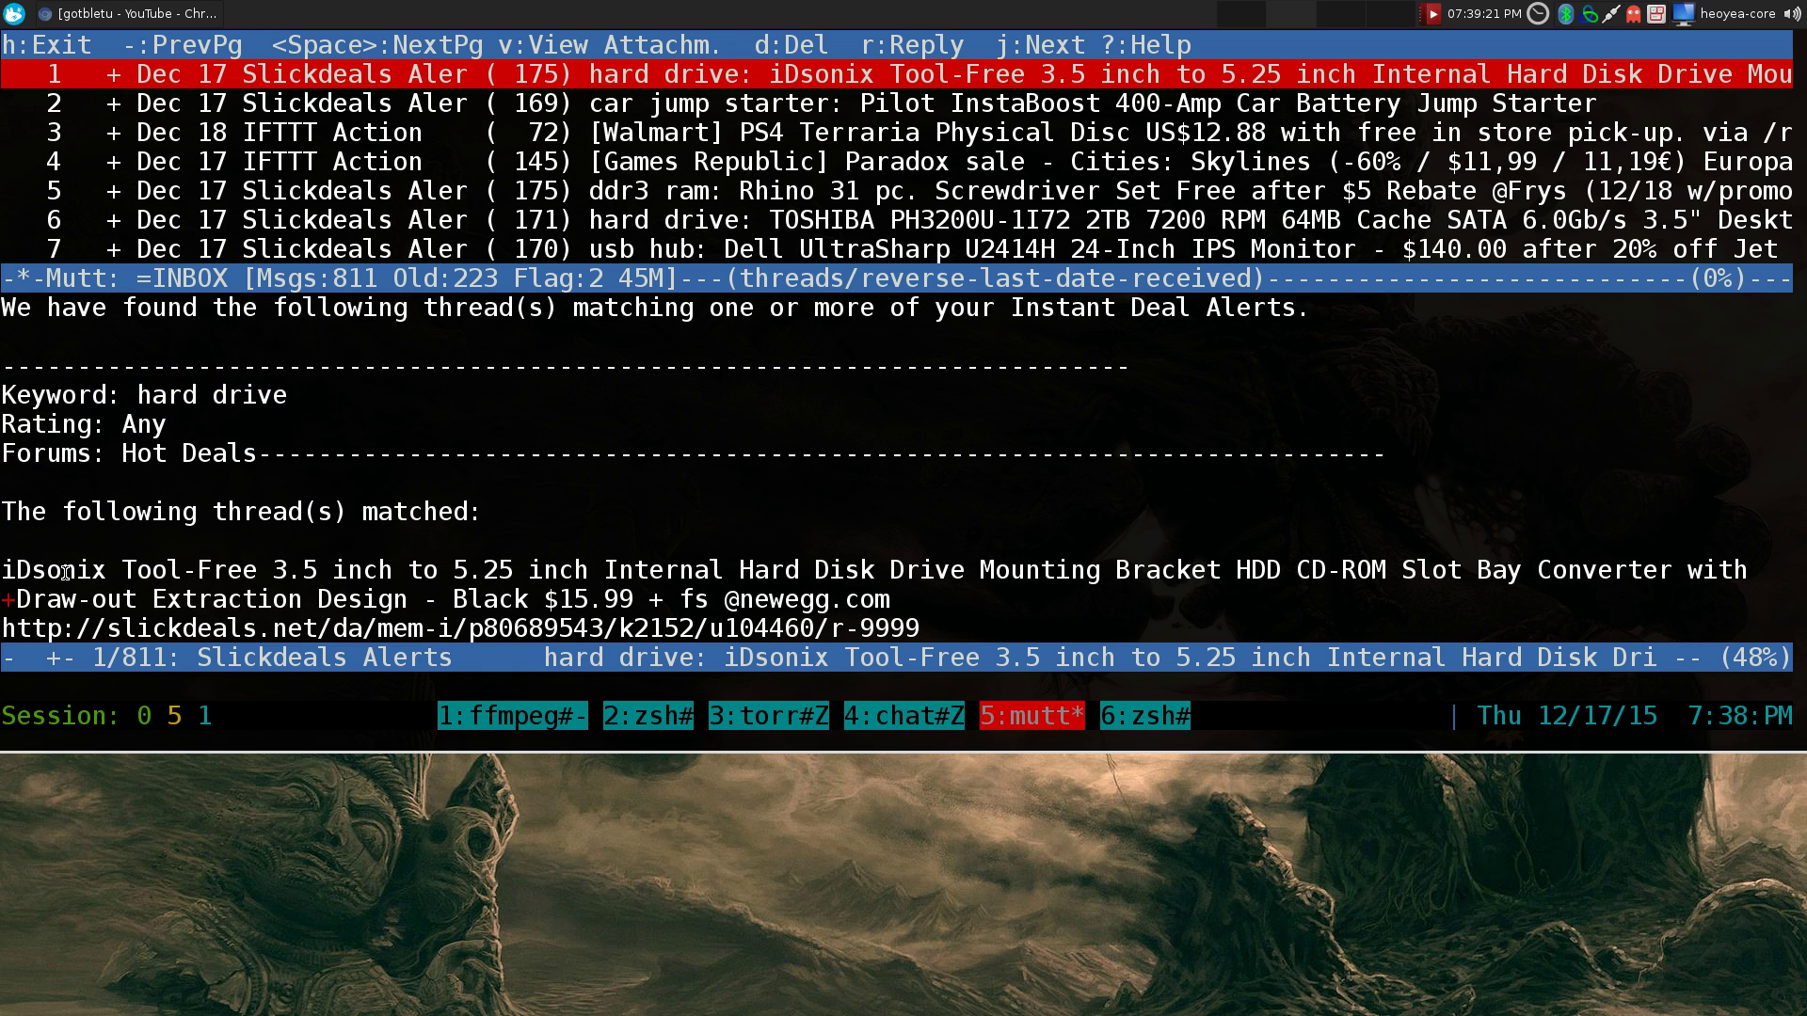
left_click_drag(62, 571, 1087, 532)
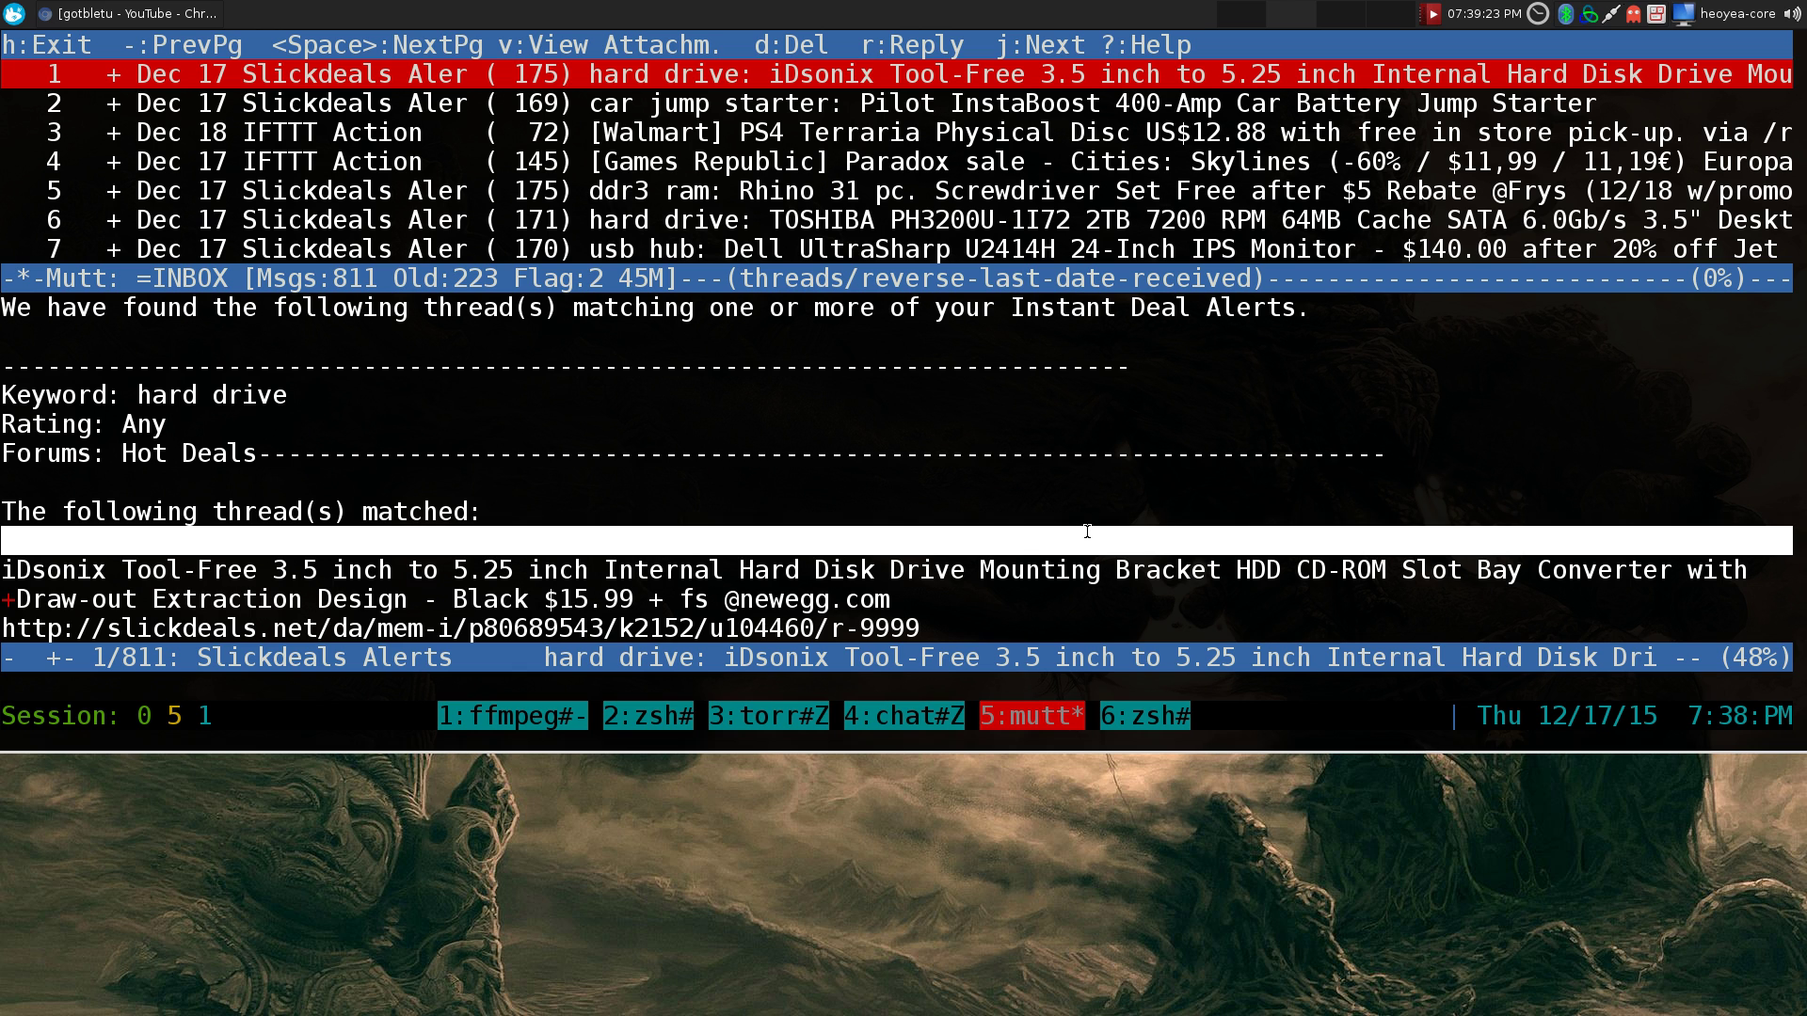
key("space")
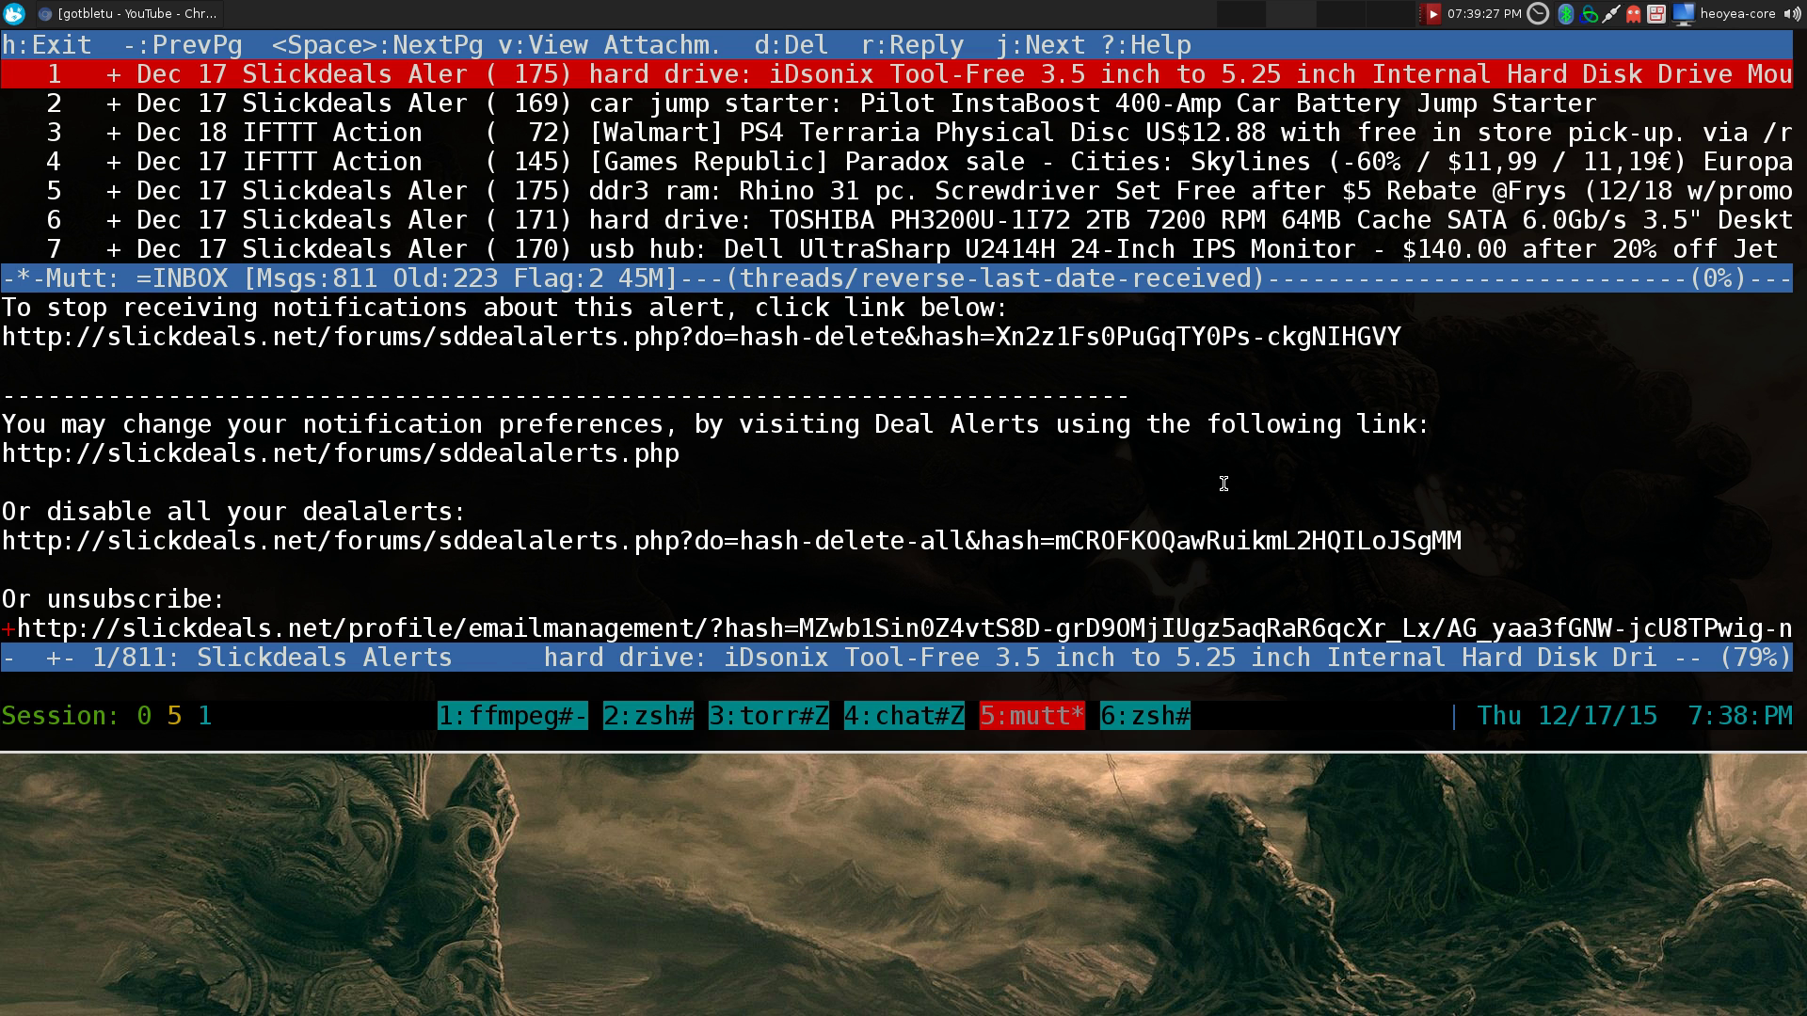
key("q")
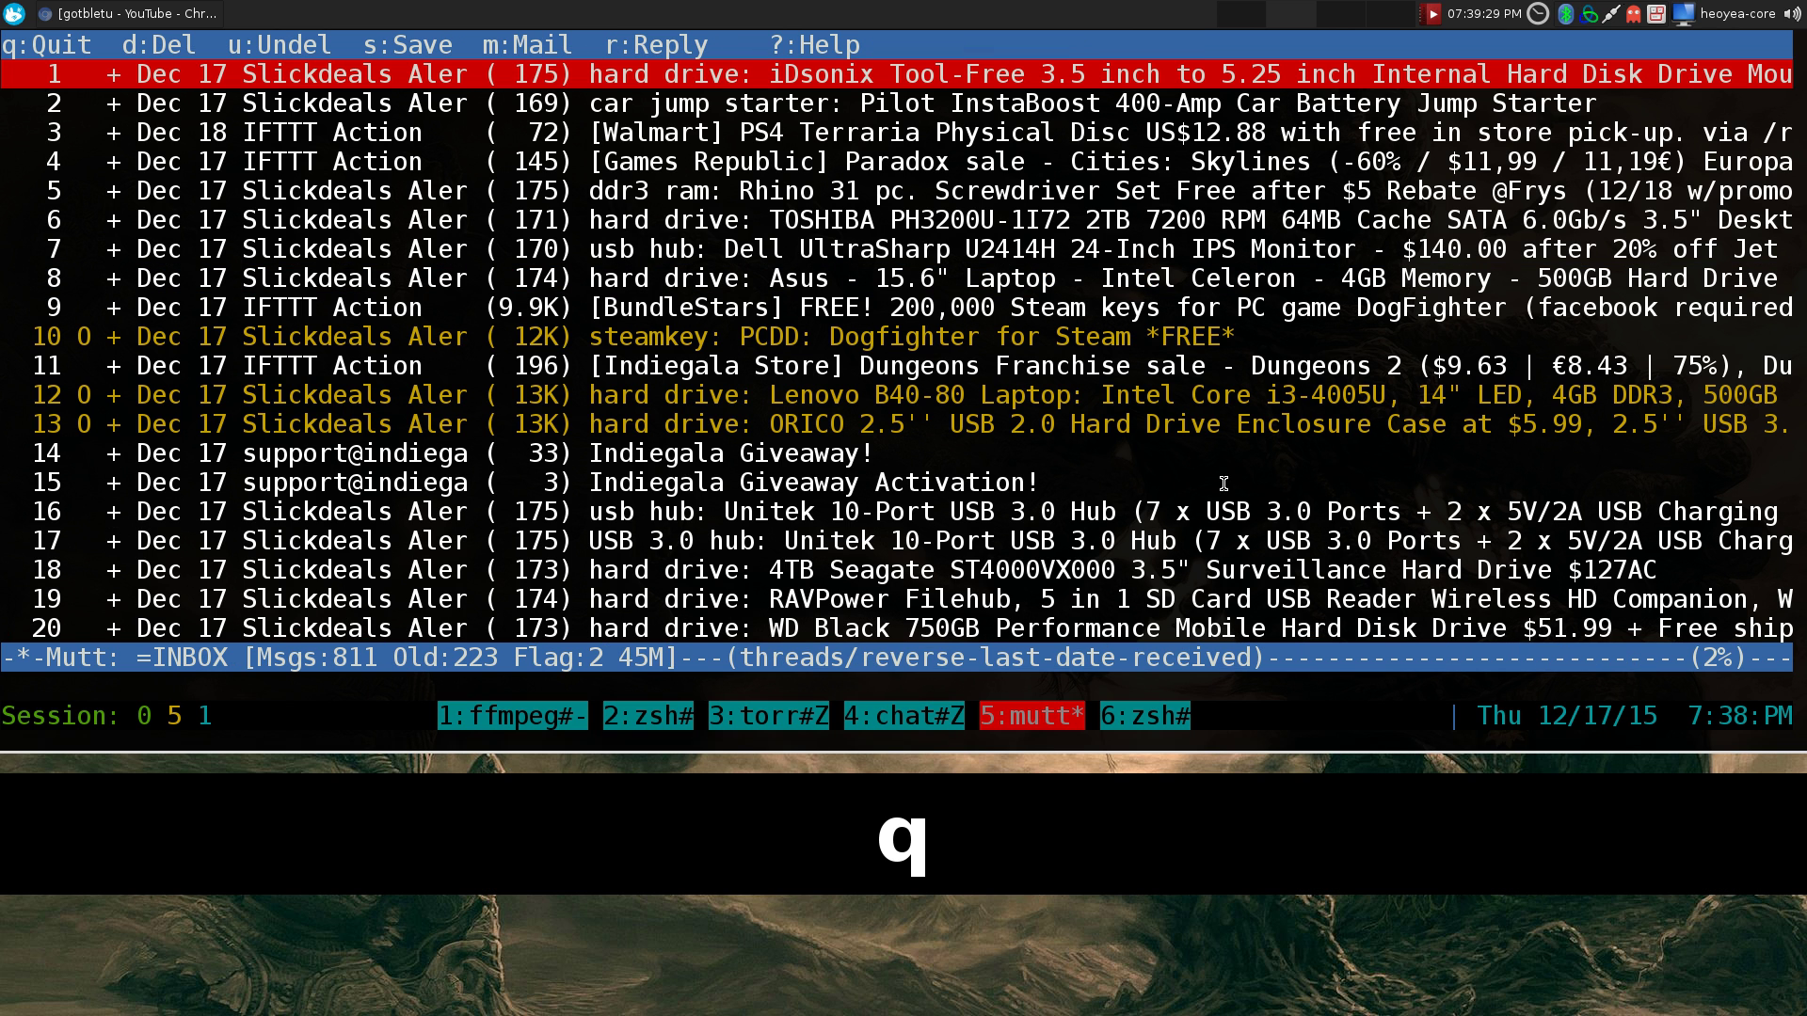
key("j")
key("j")
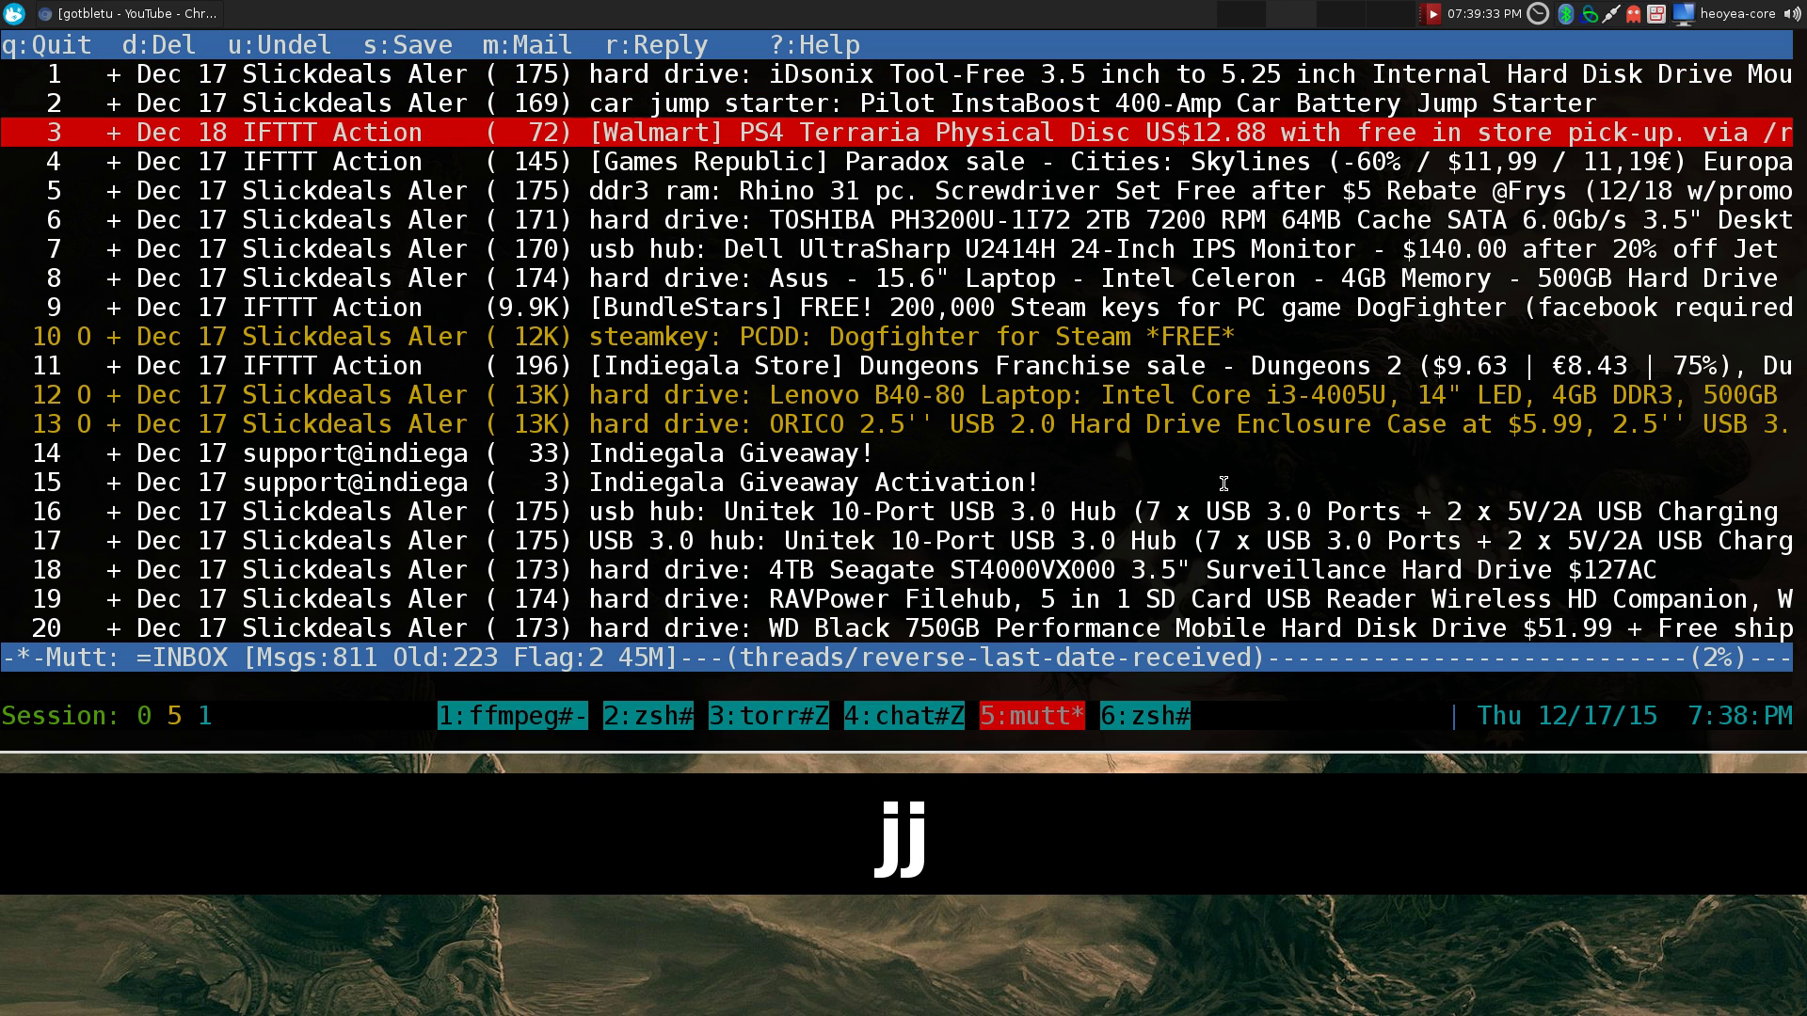
key("Return")
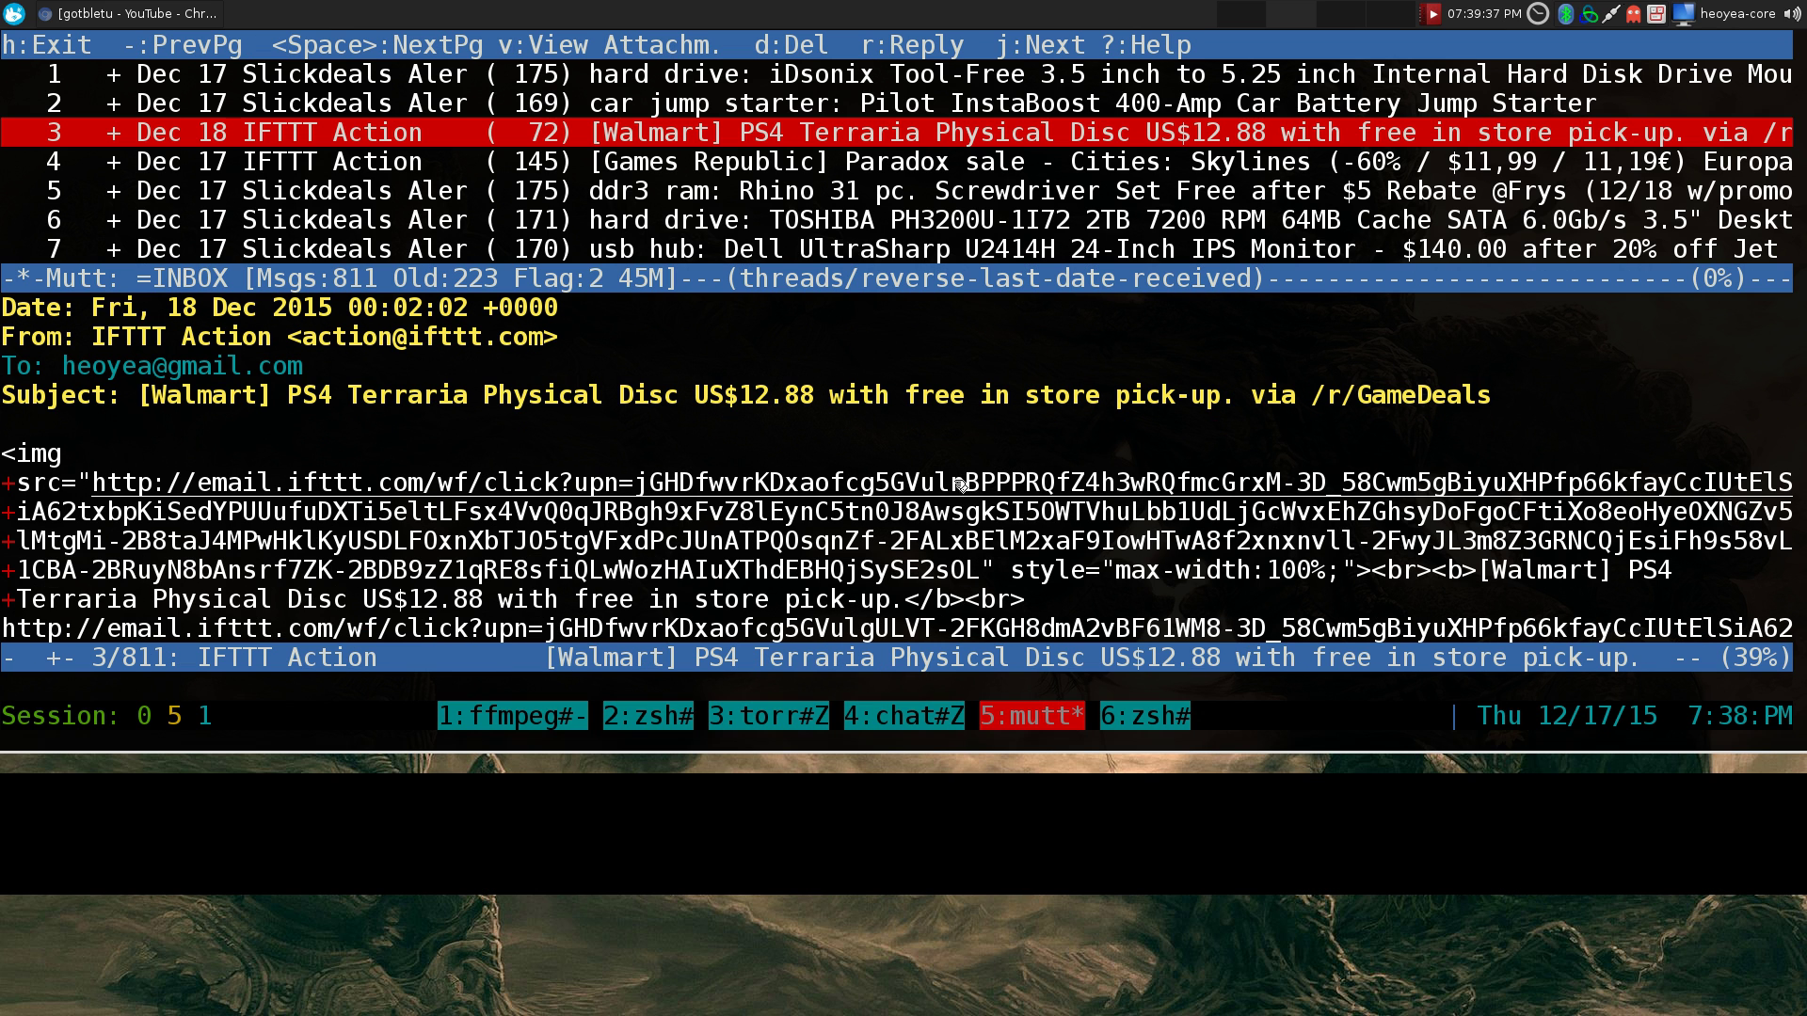
left_click_drag(48, 483, 753, 591)
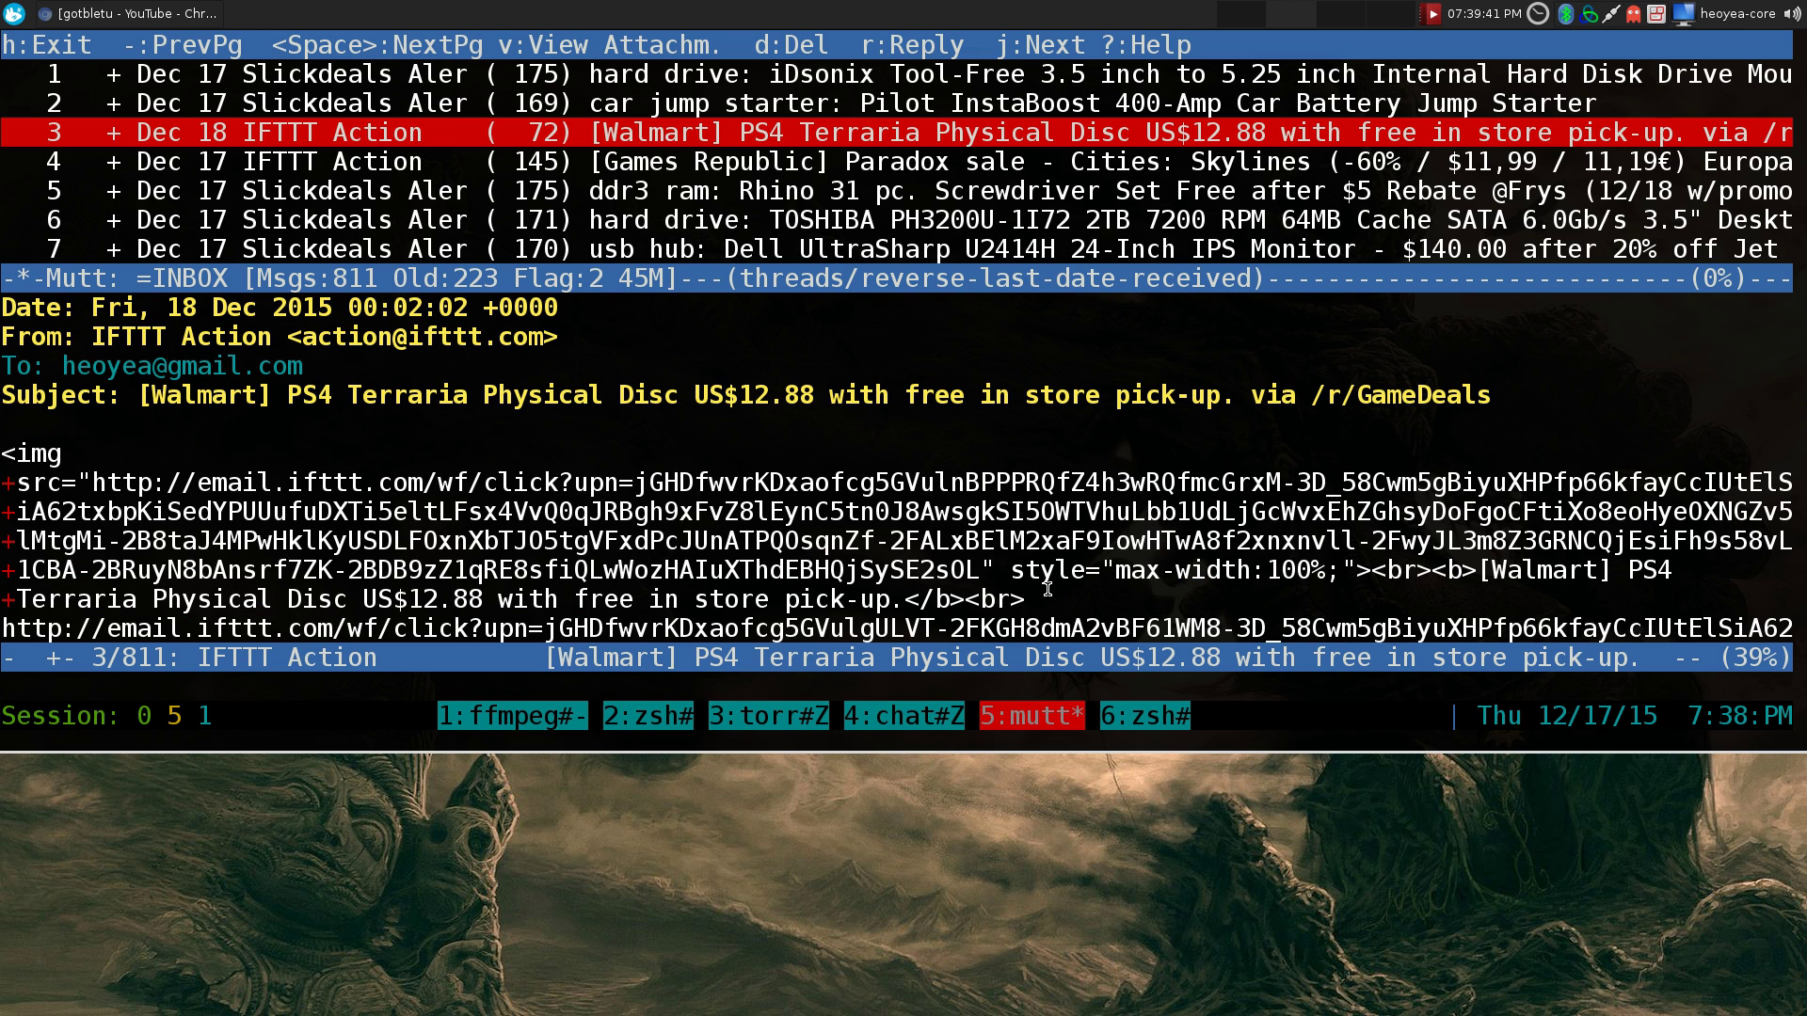
key("space")
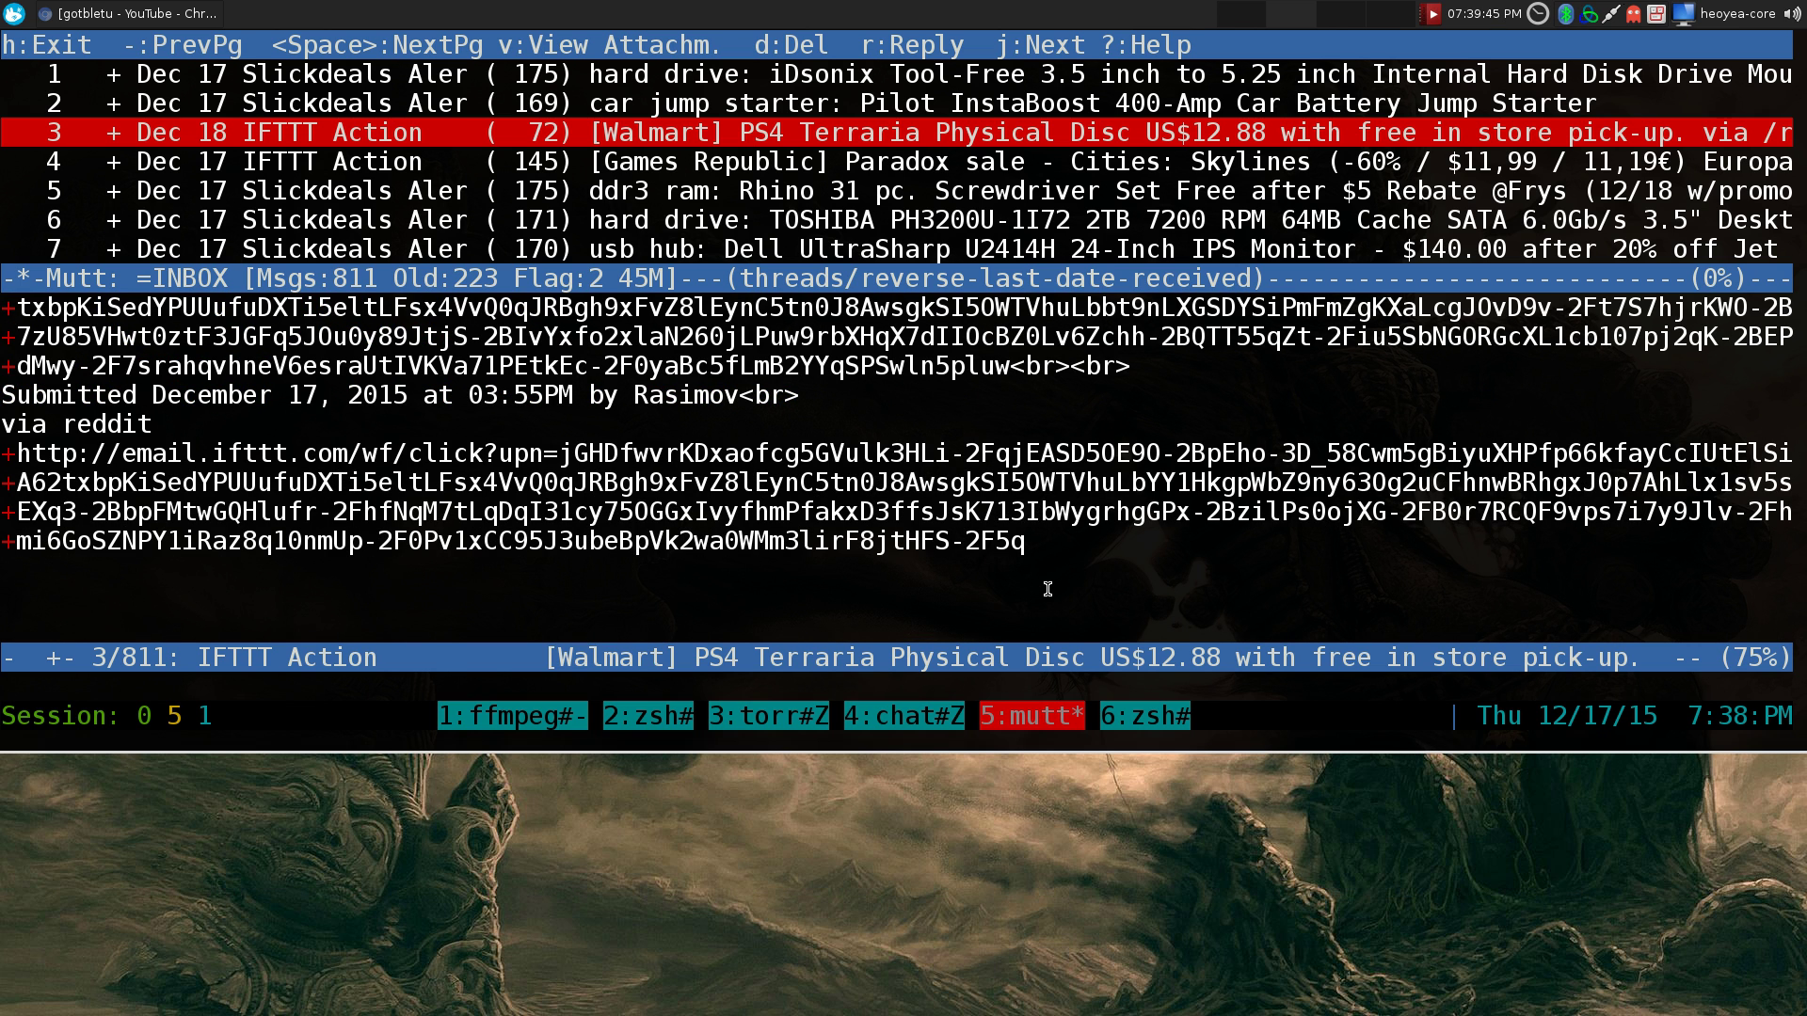
key("q")
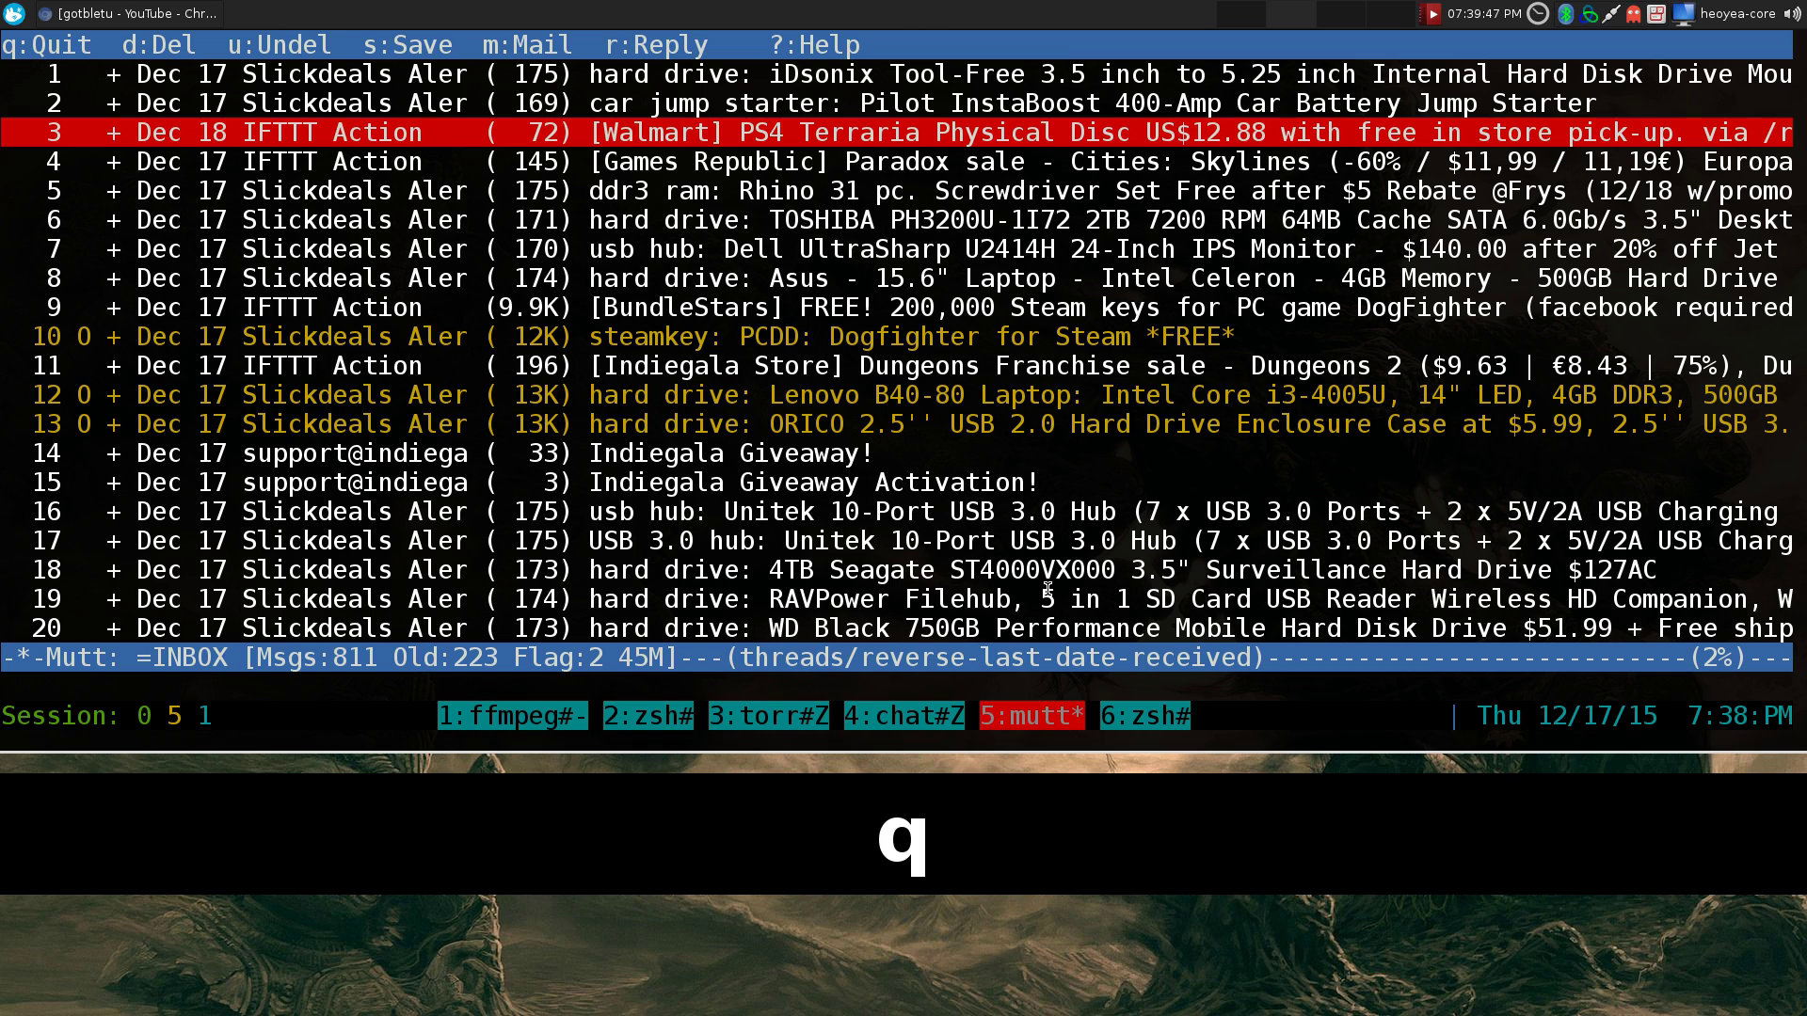
Step: Select message 3, the Walmart PS4 Terraria email, and list its attachments
key("k")
key("j")
key("j")
key("k")
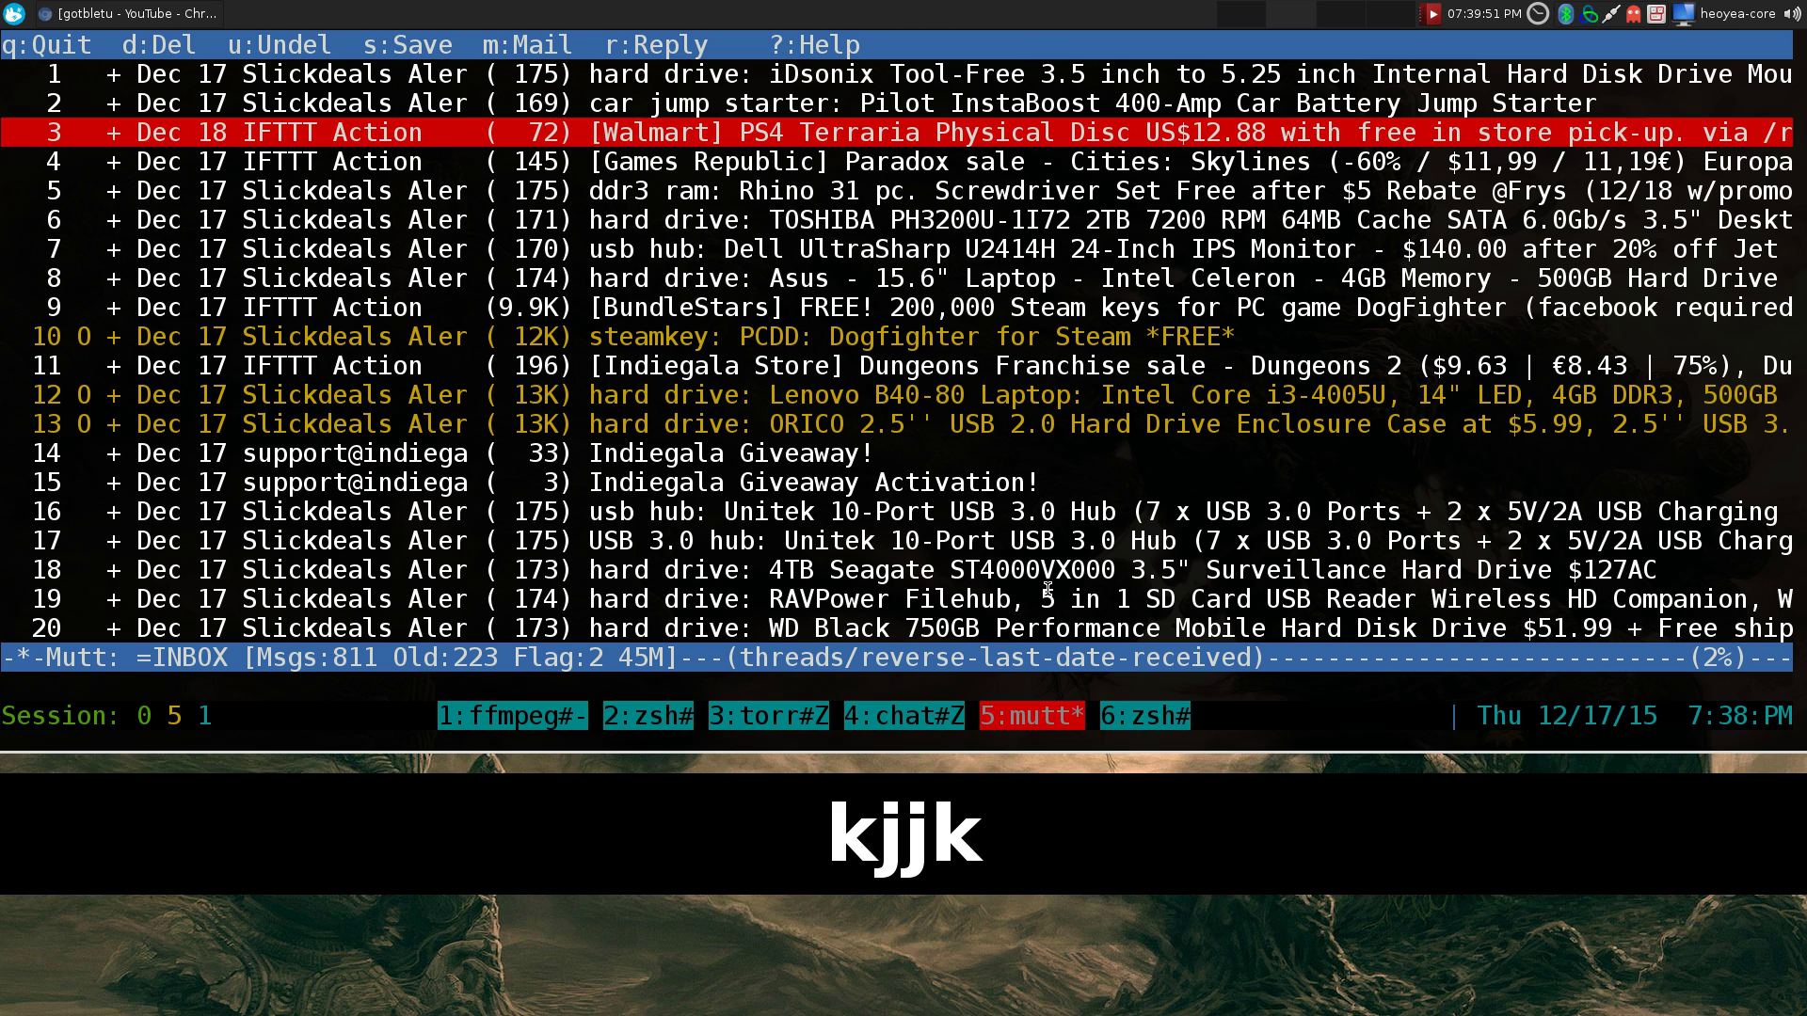
key("v")
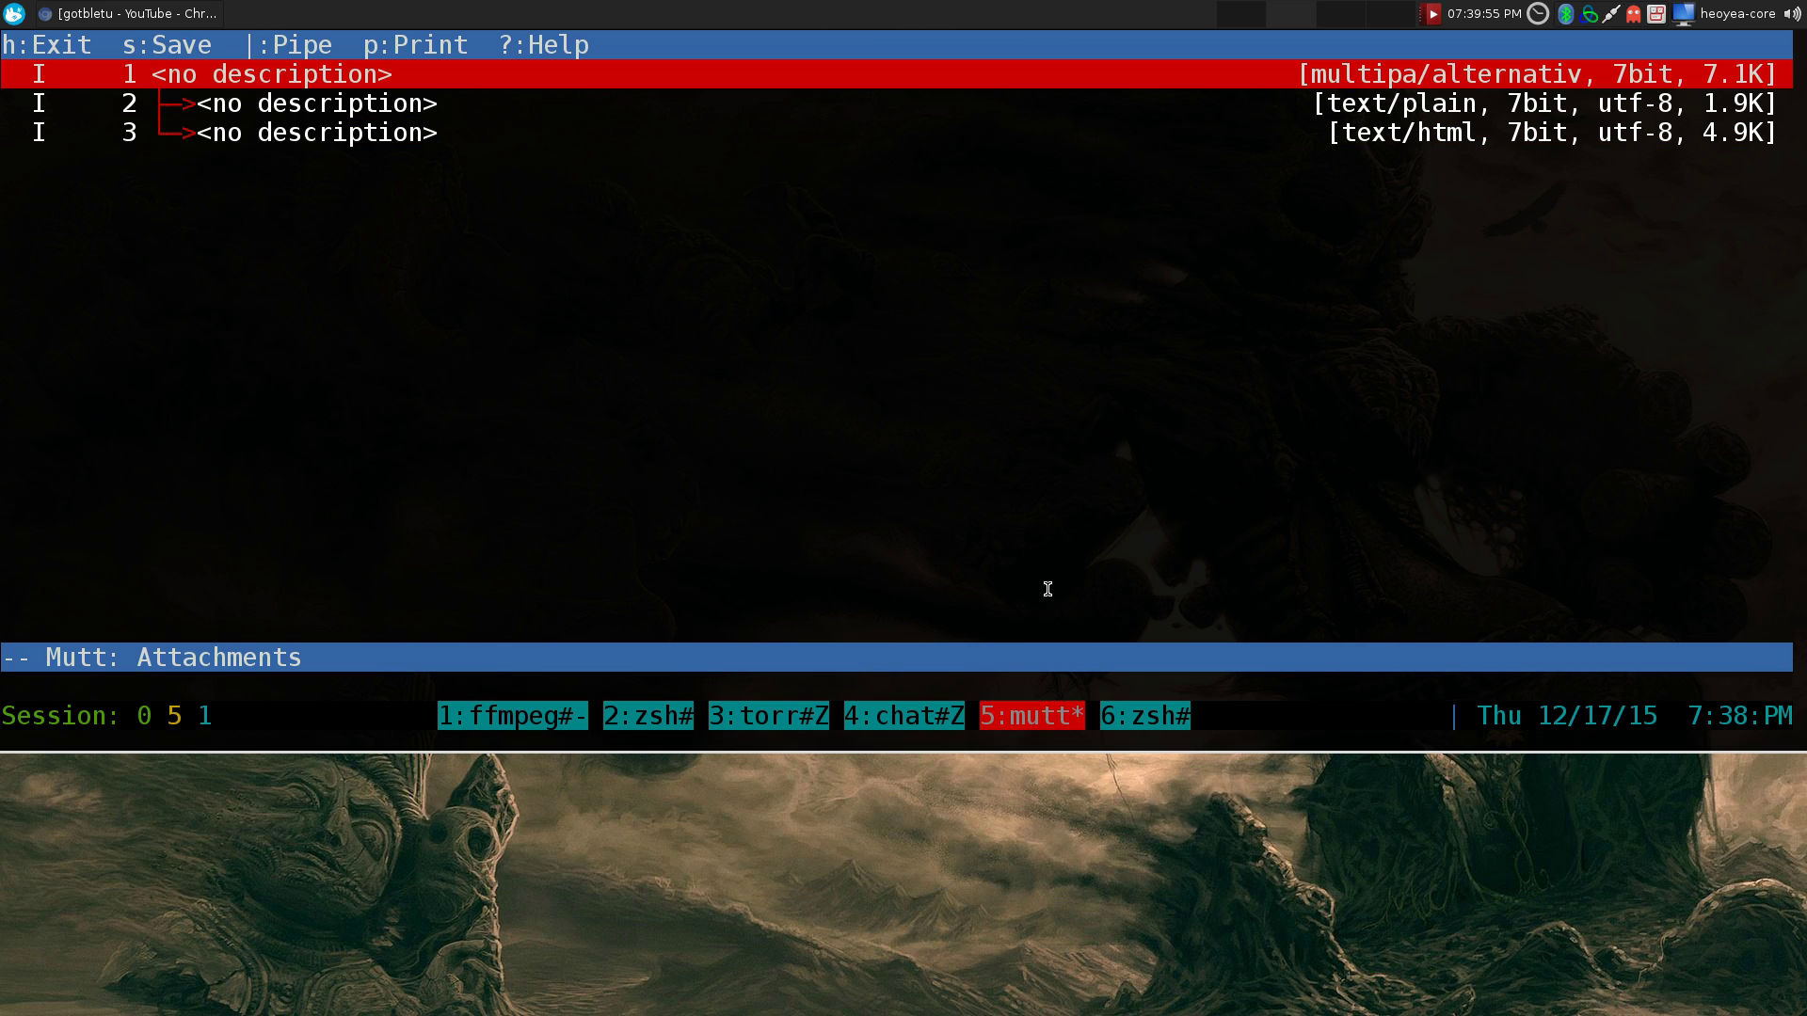
Step: Read the text/plain part, then return and move to the text/html part
key("Down")
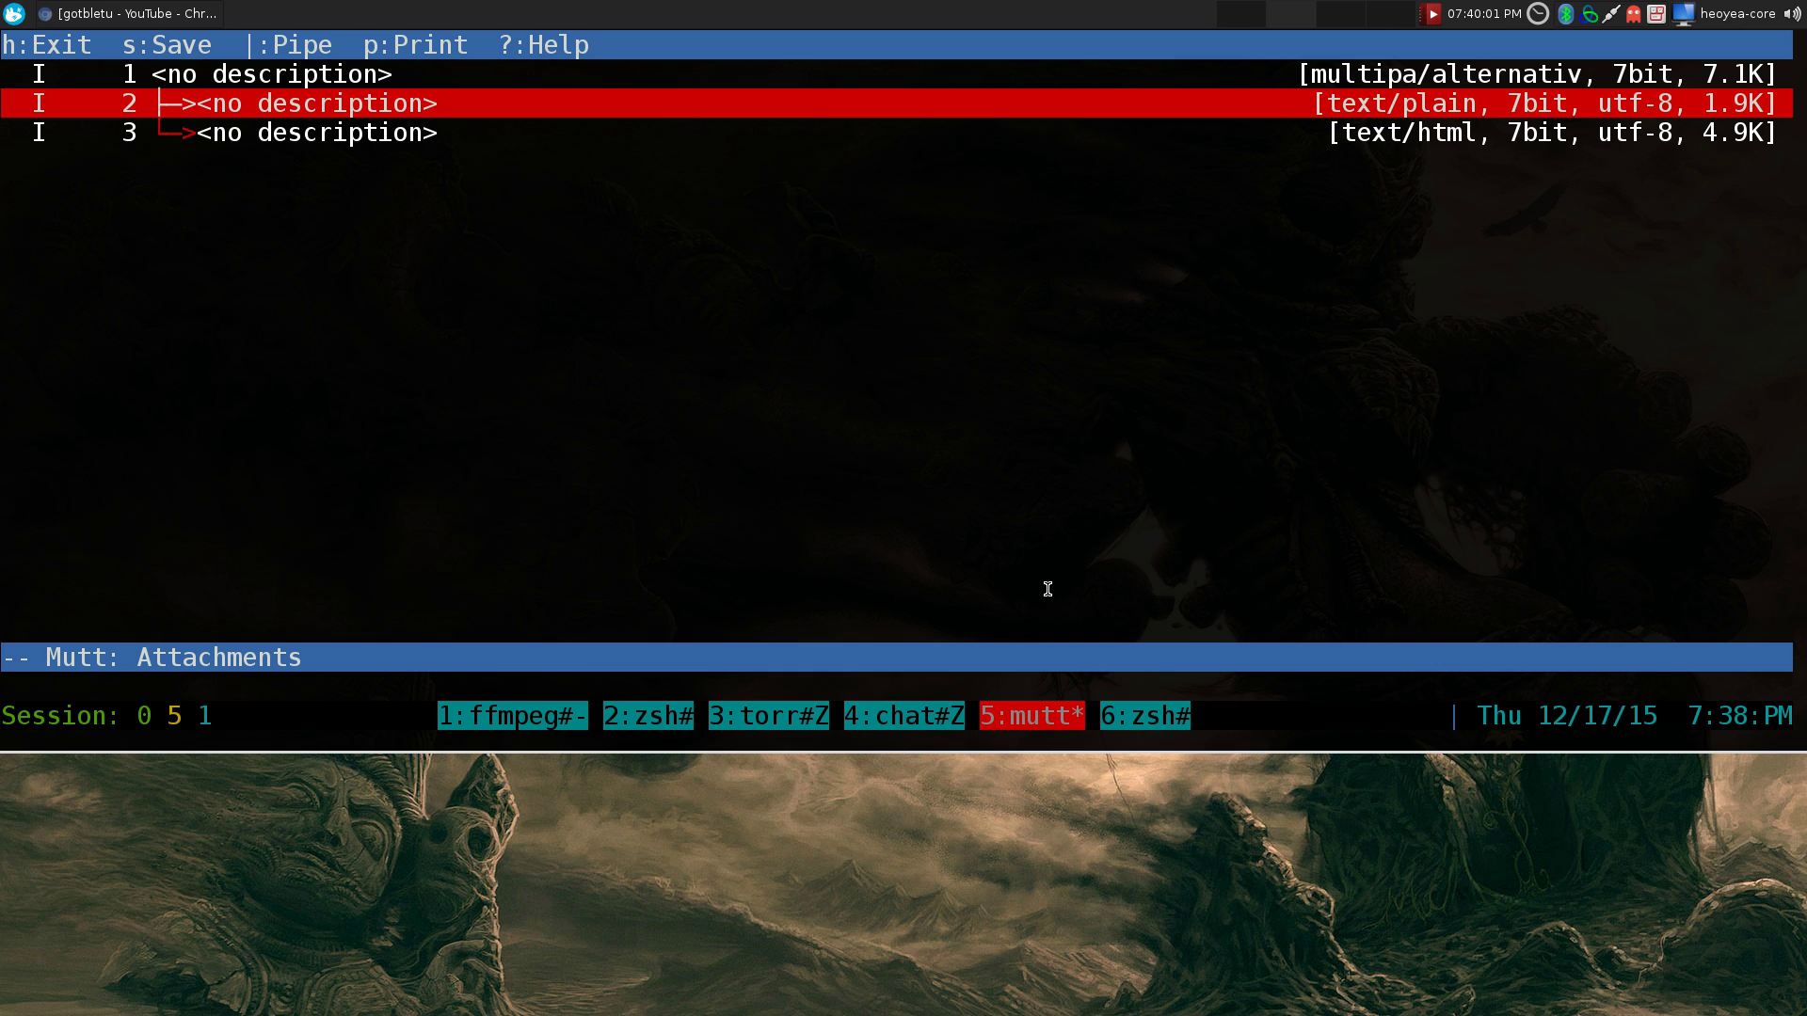
key("Return")
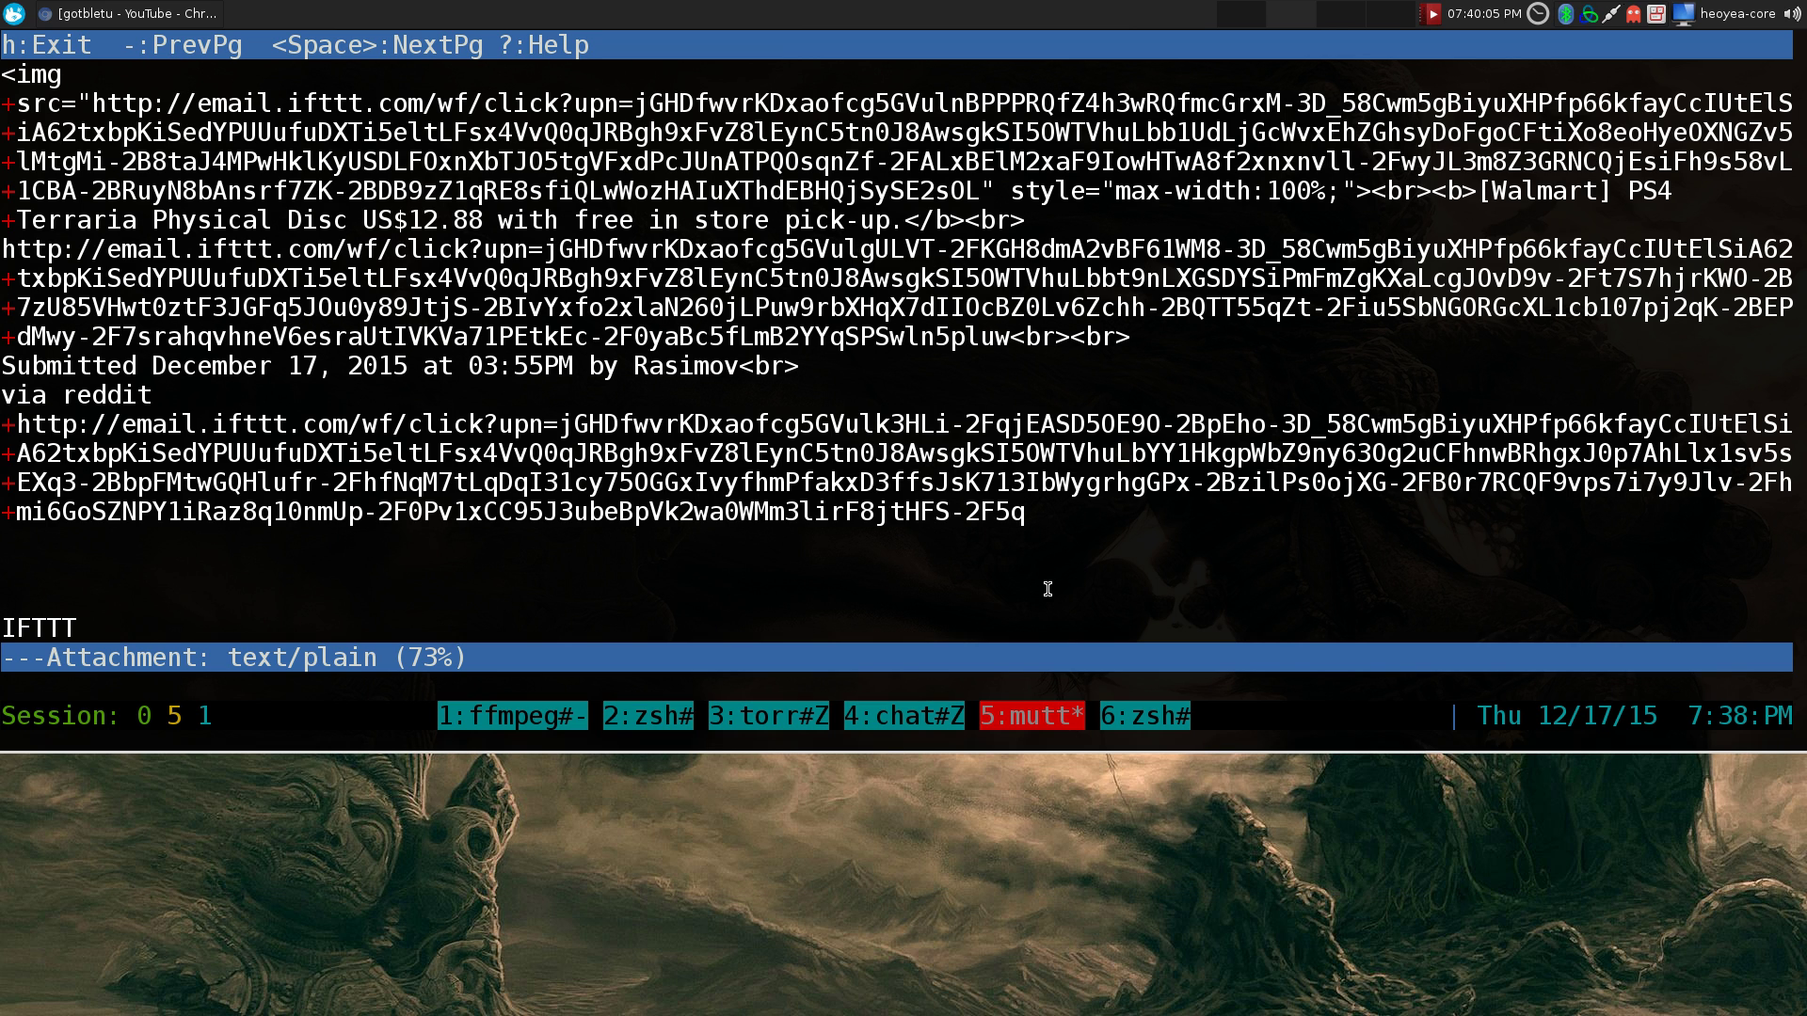
key("q")
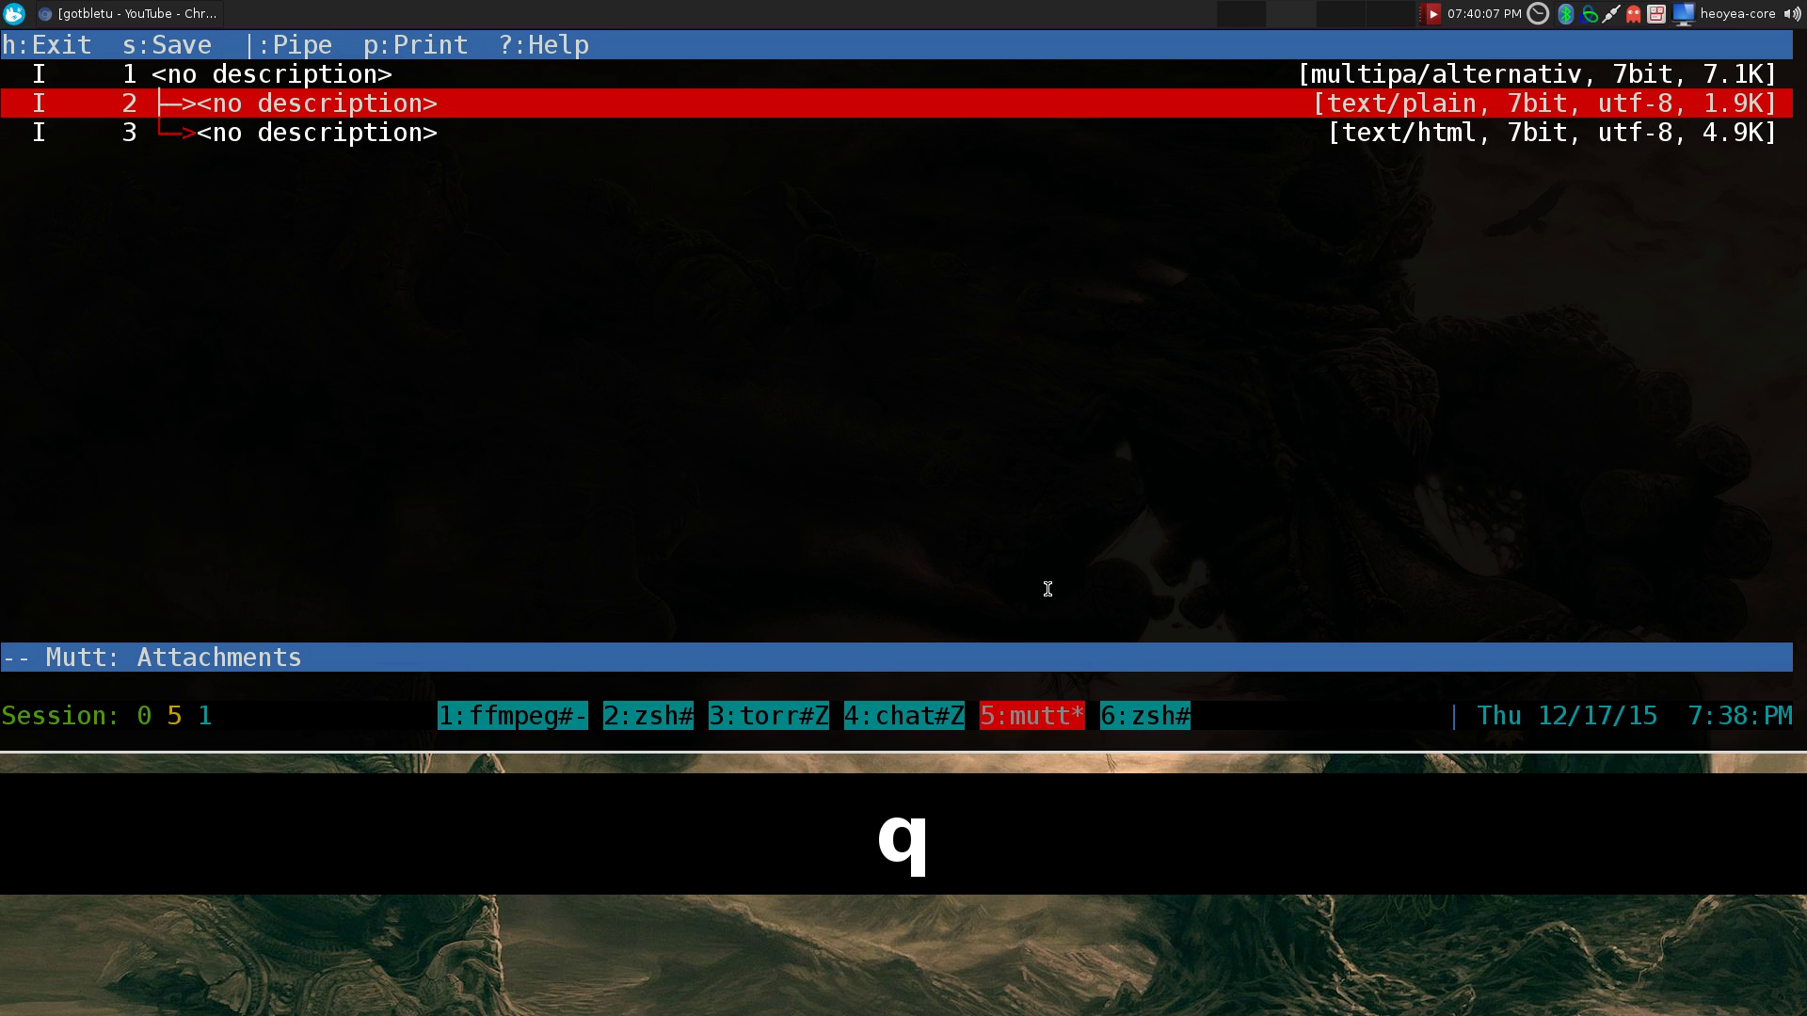
key("j")
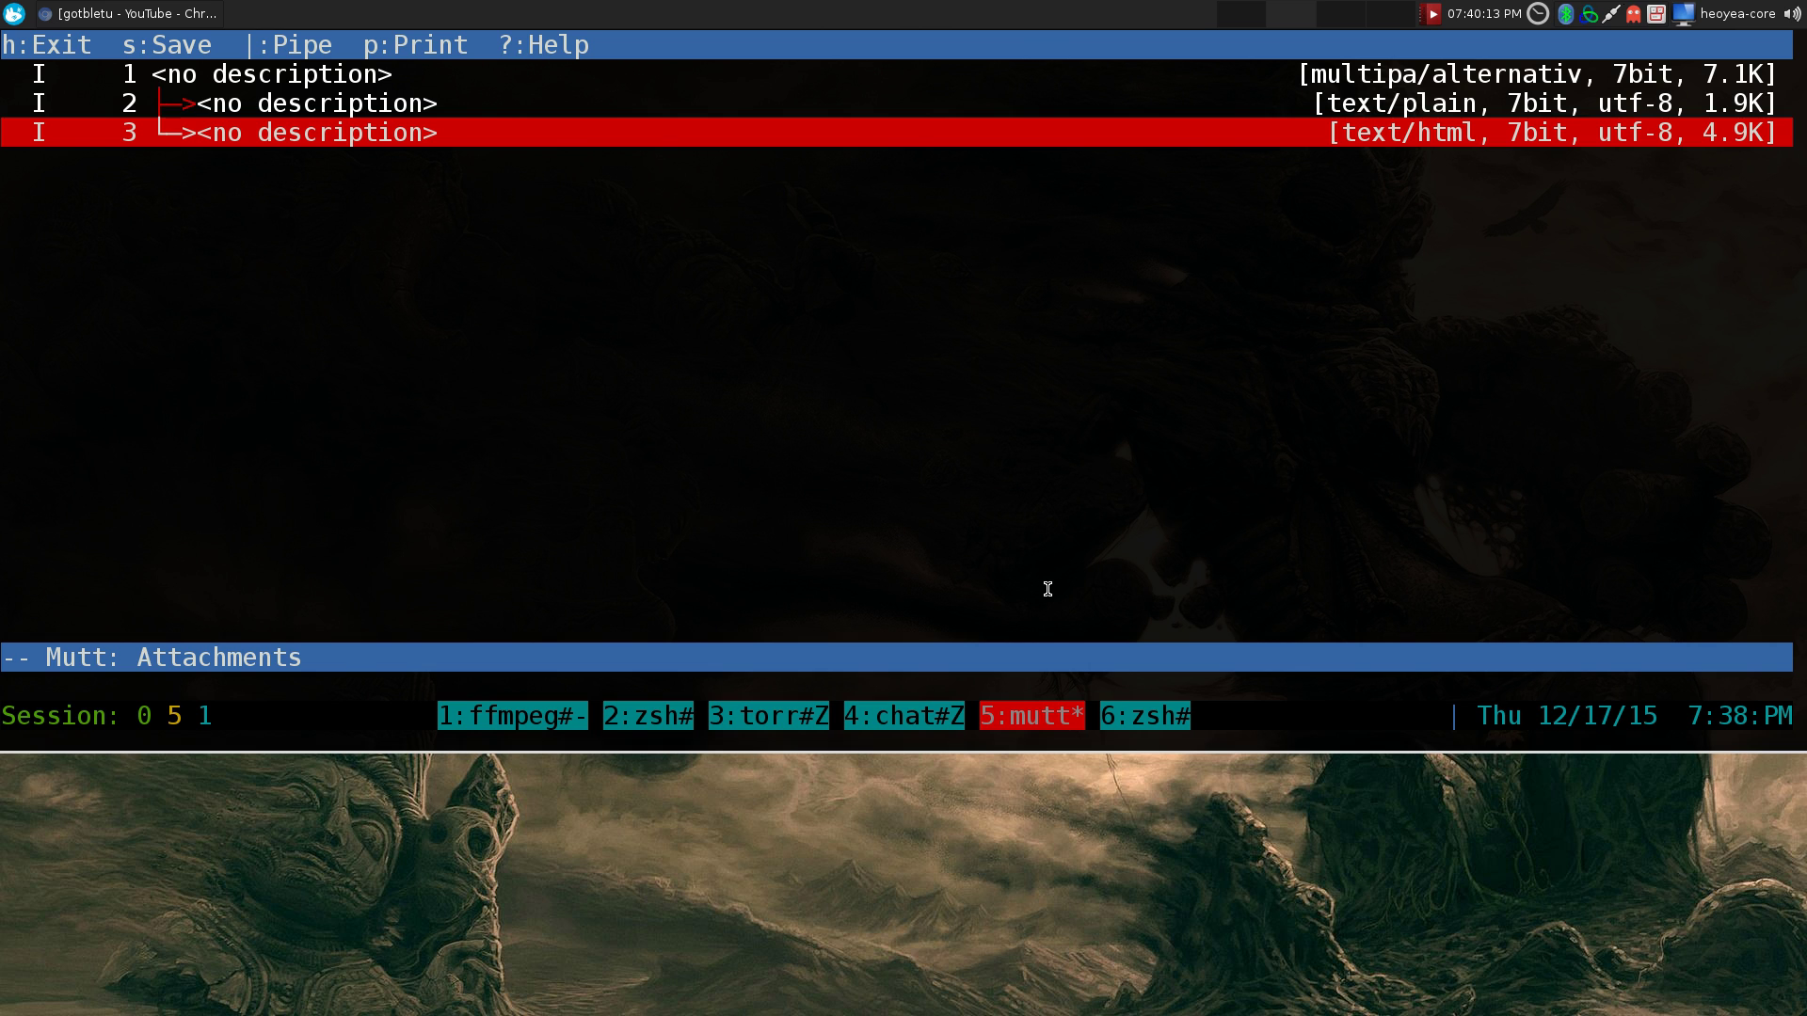
key("Return")
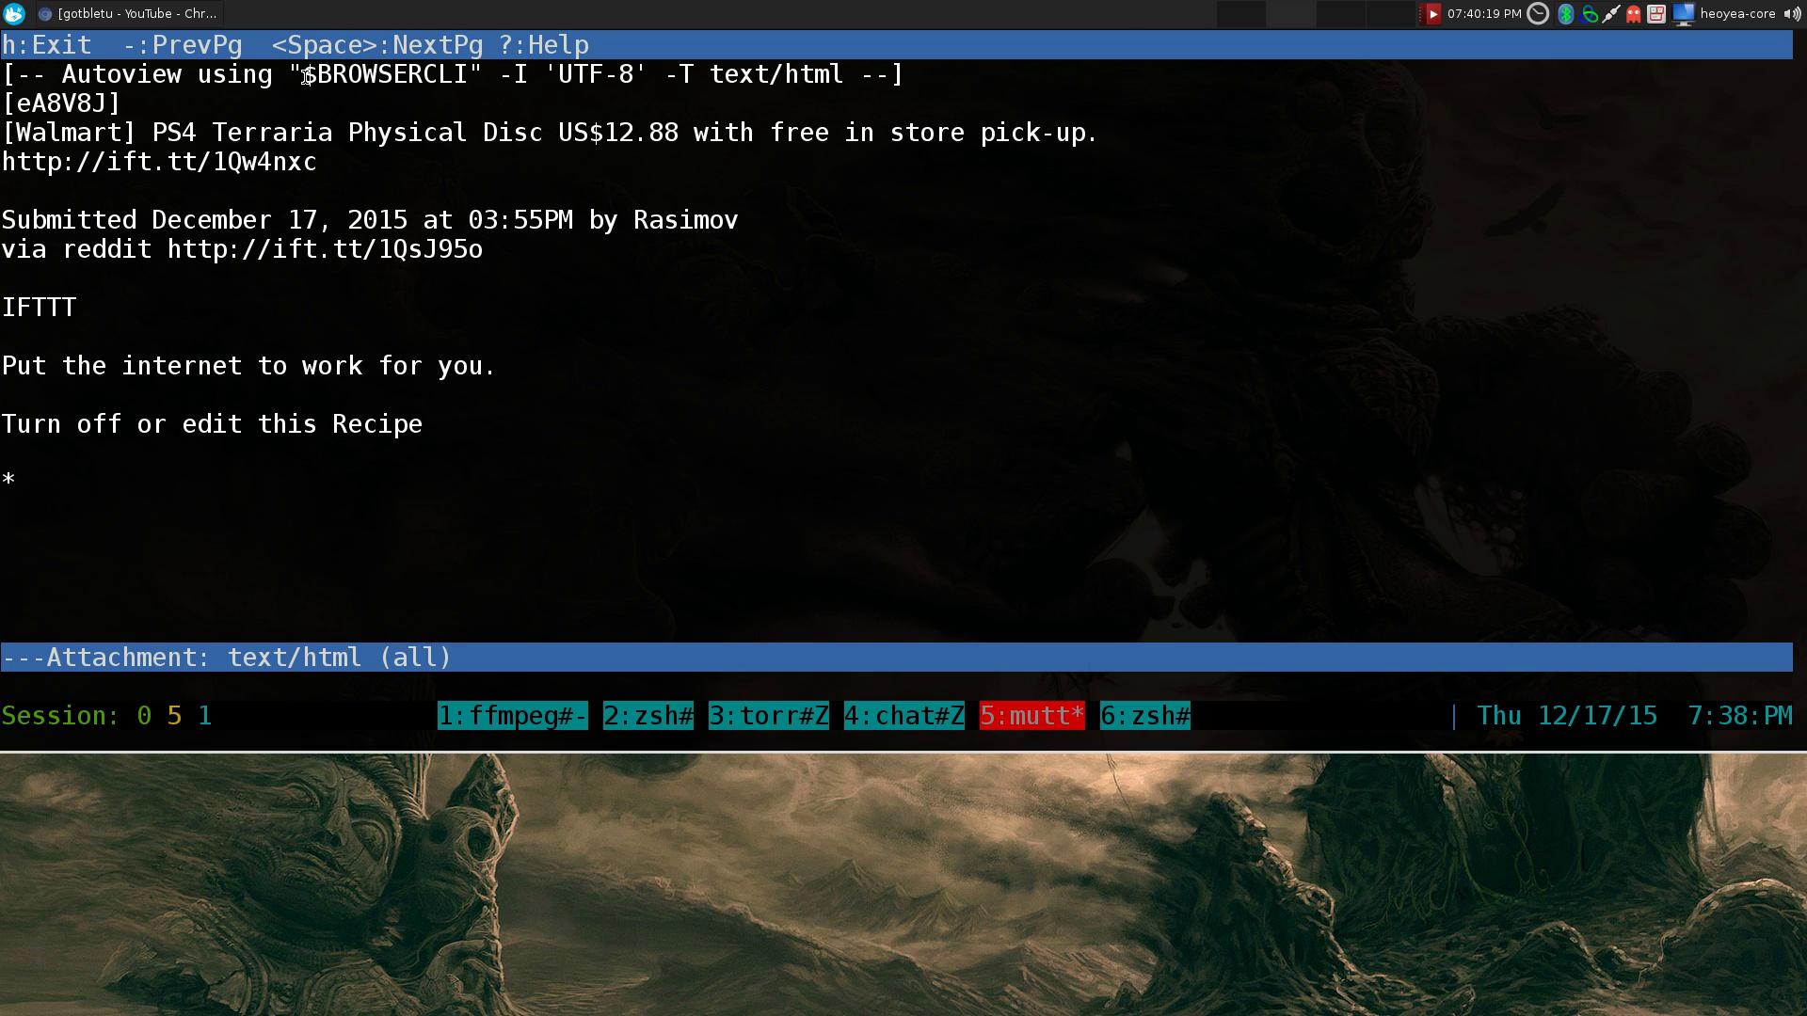
left_click_drag(305, 76, 583, 79)
left_click(584, 79)
key("q")
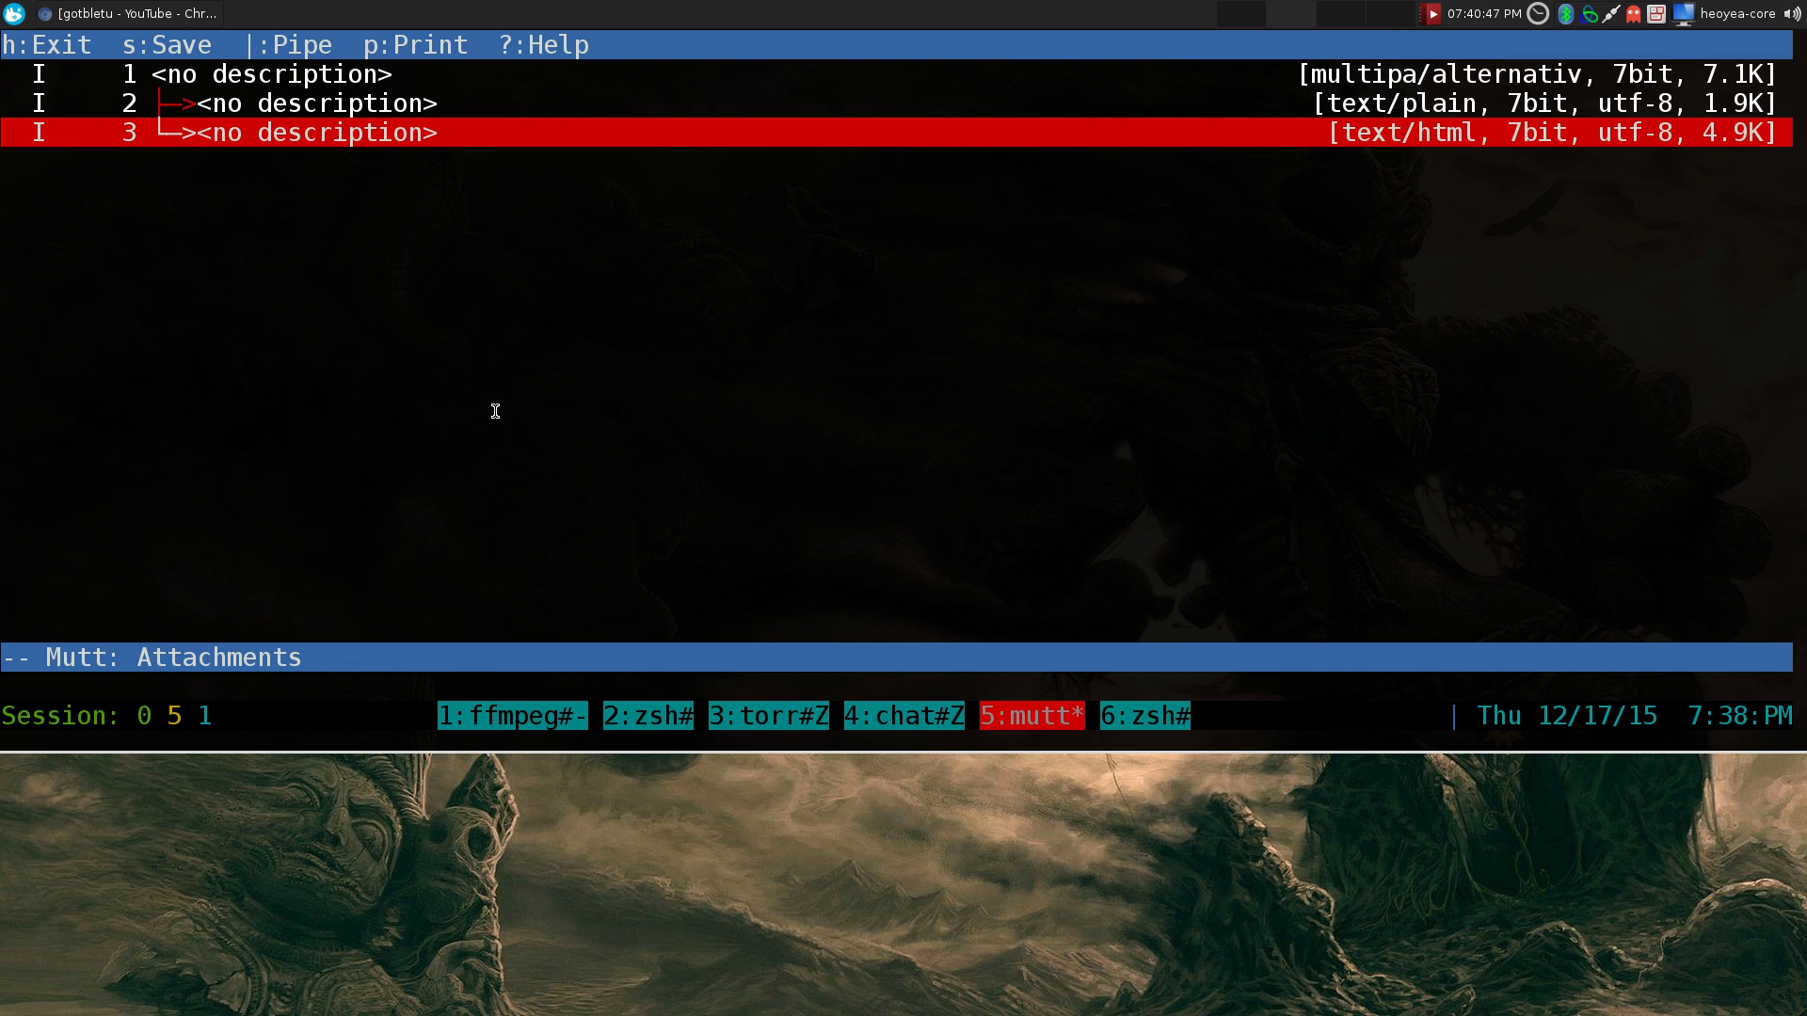
Step: Open the alert's text/html part in Chromium, inspect the deal headline, then close that tab
key("m")
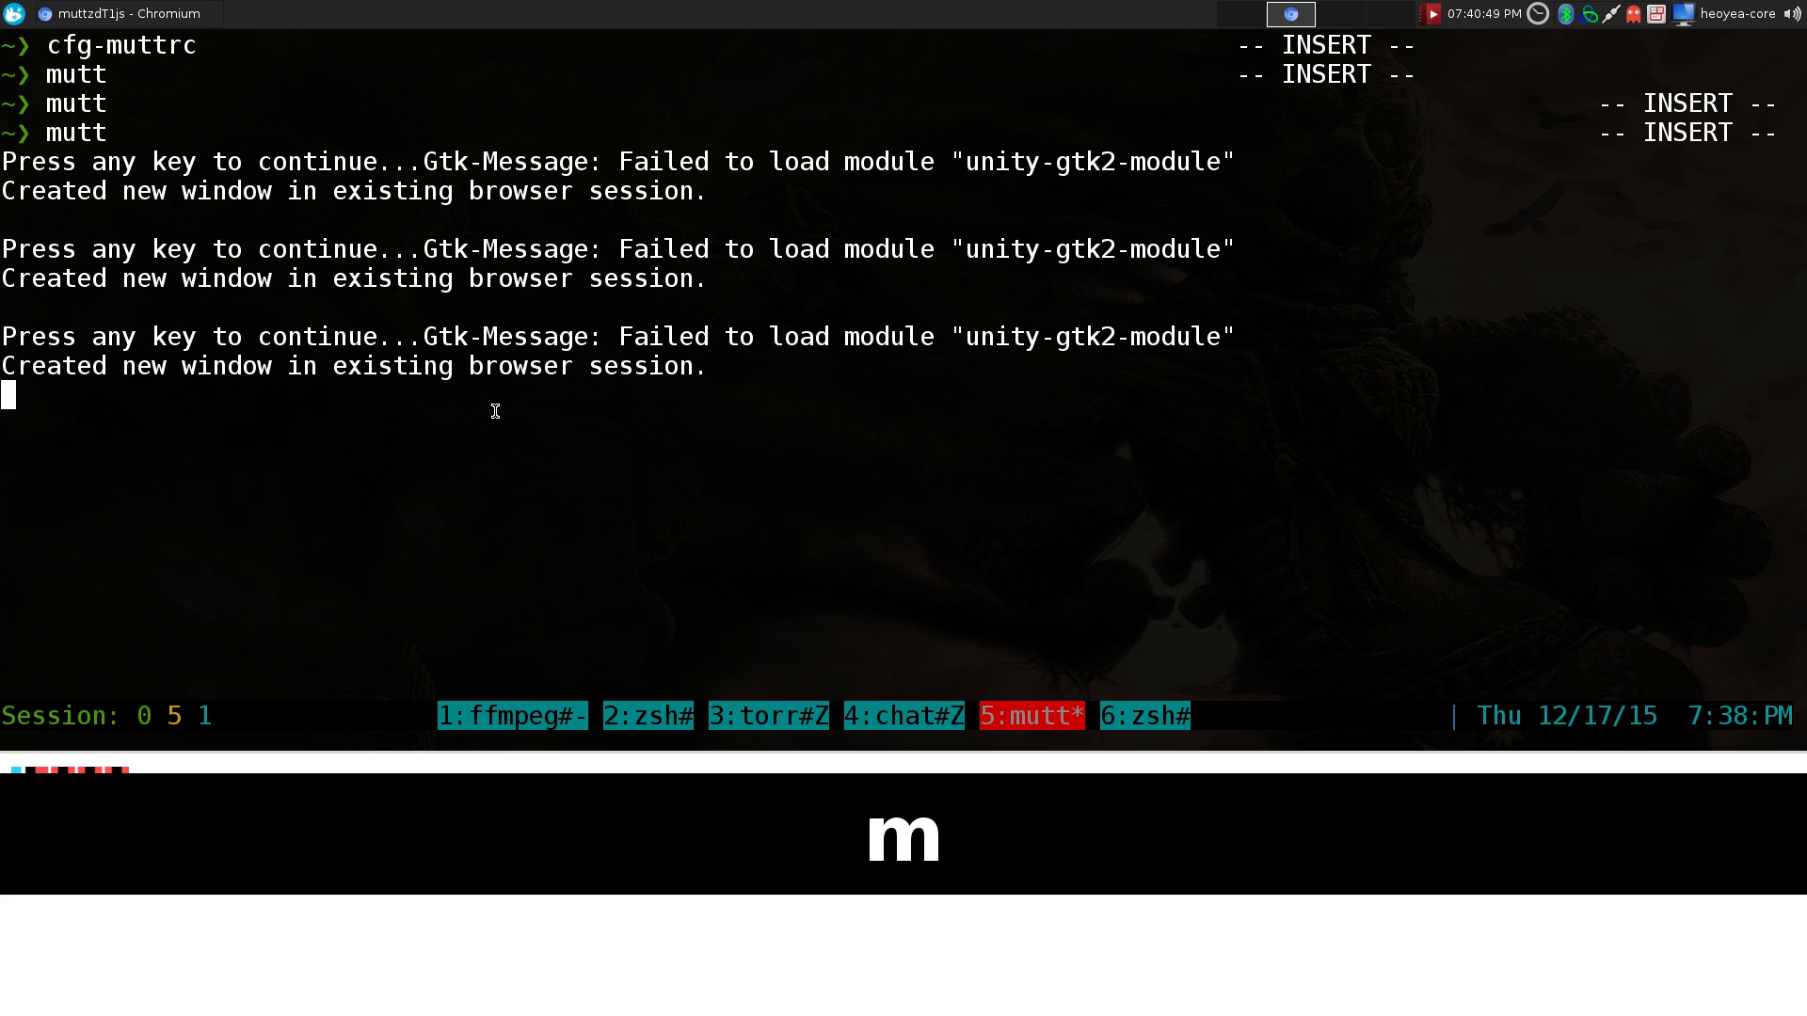
key("grave")
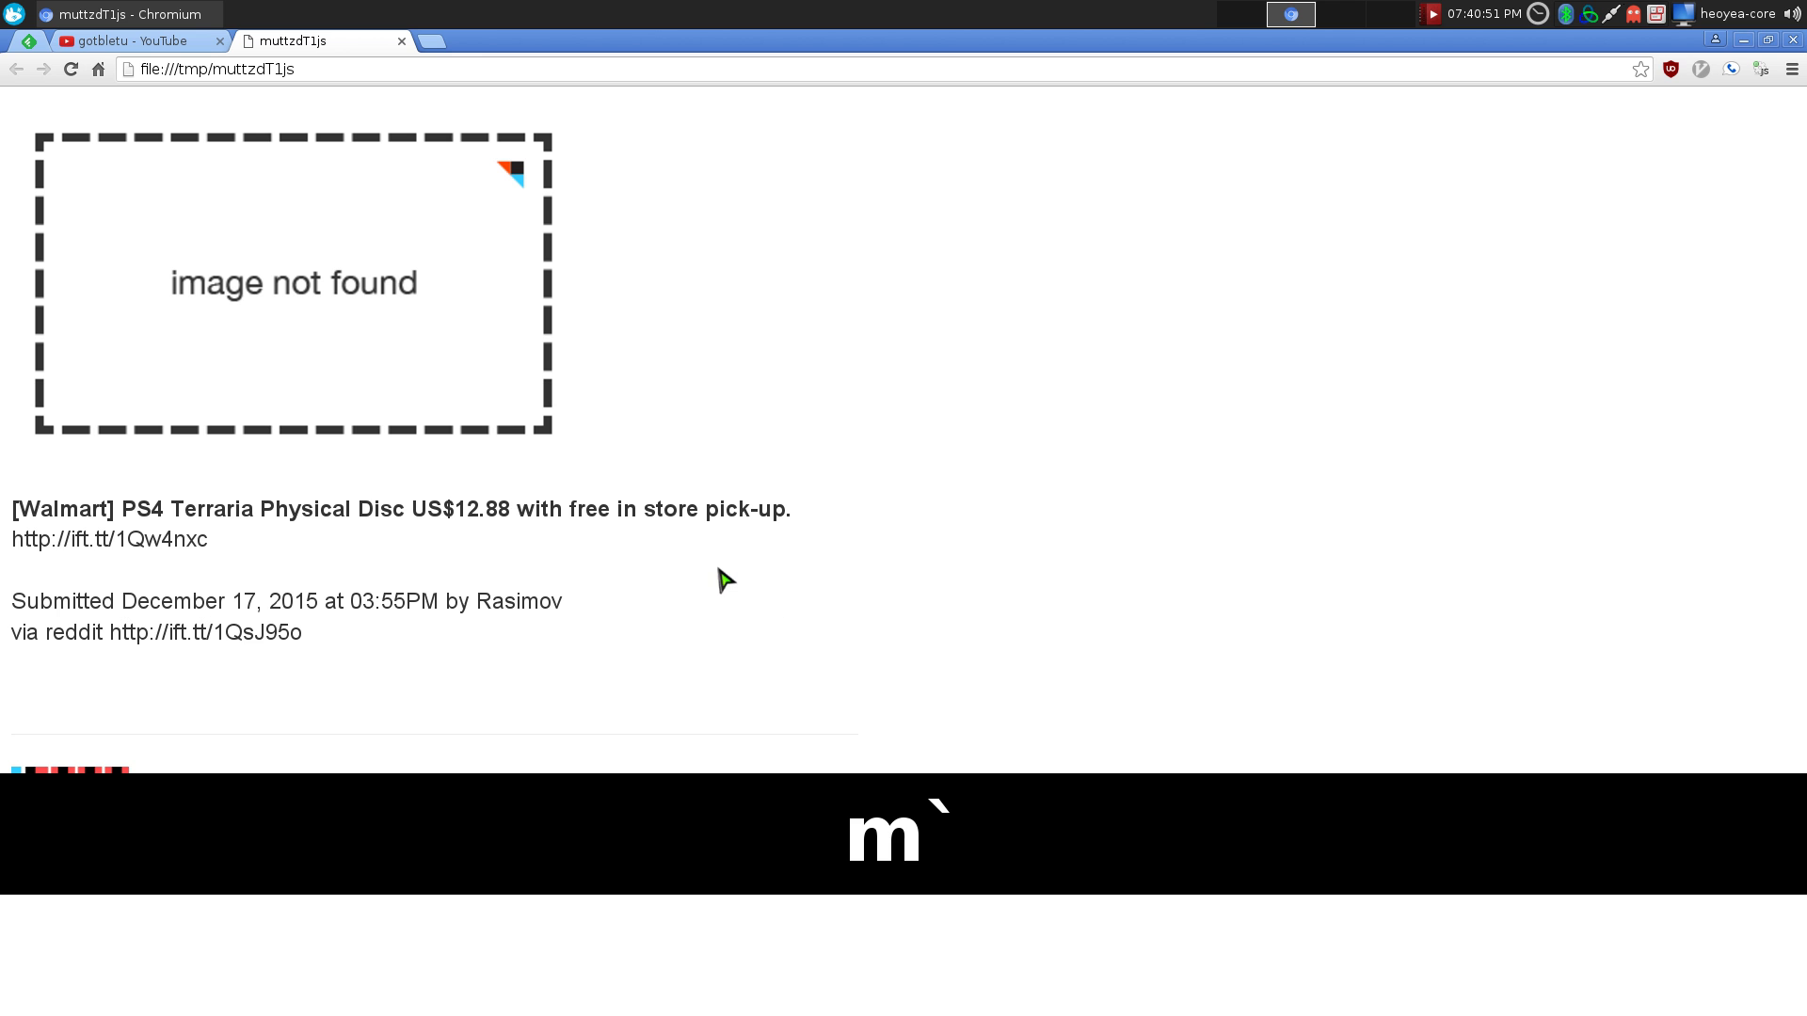
left_click_drag(42, 509, 606, 617)
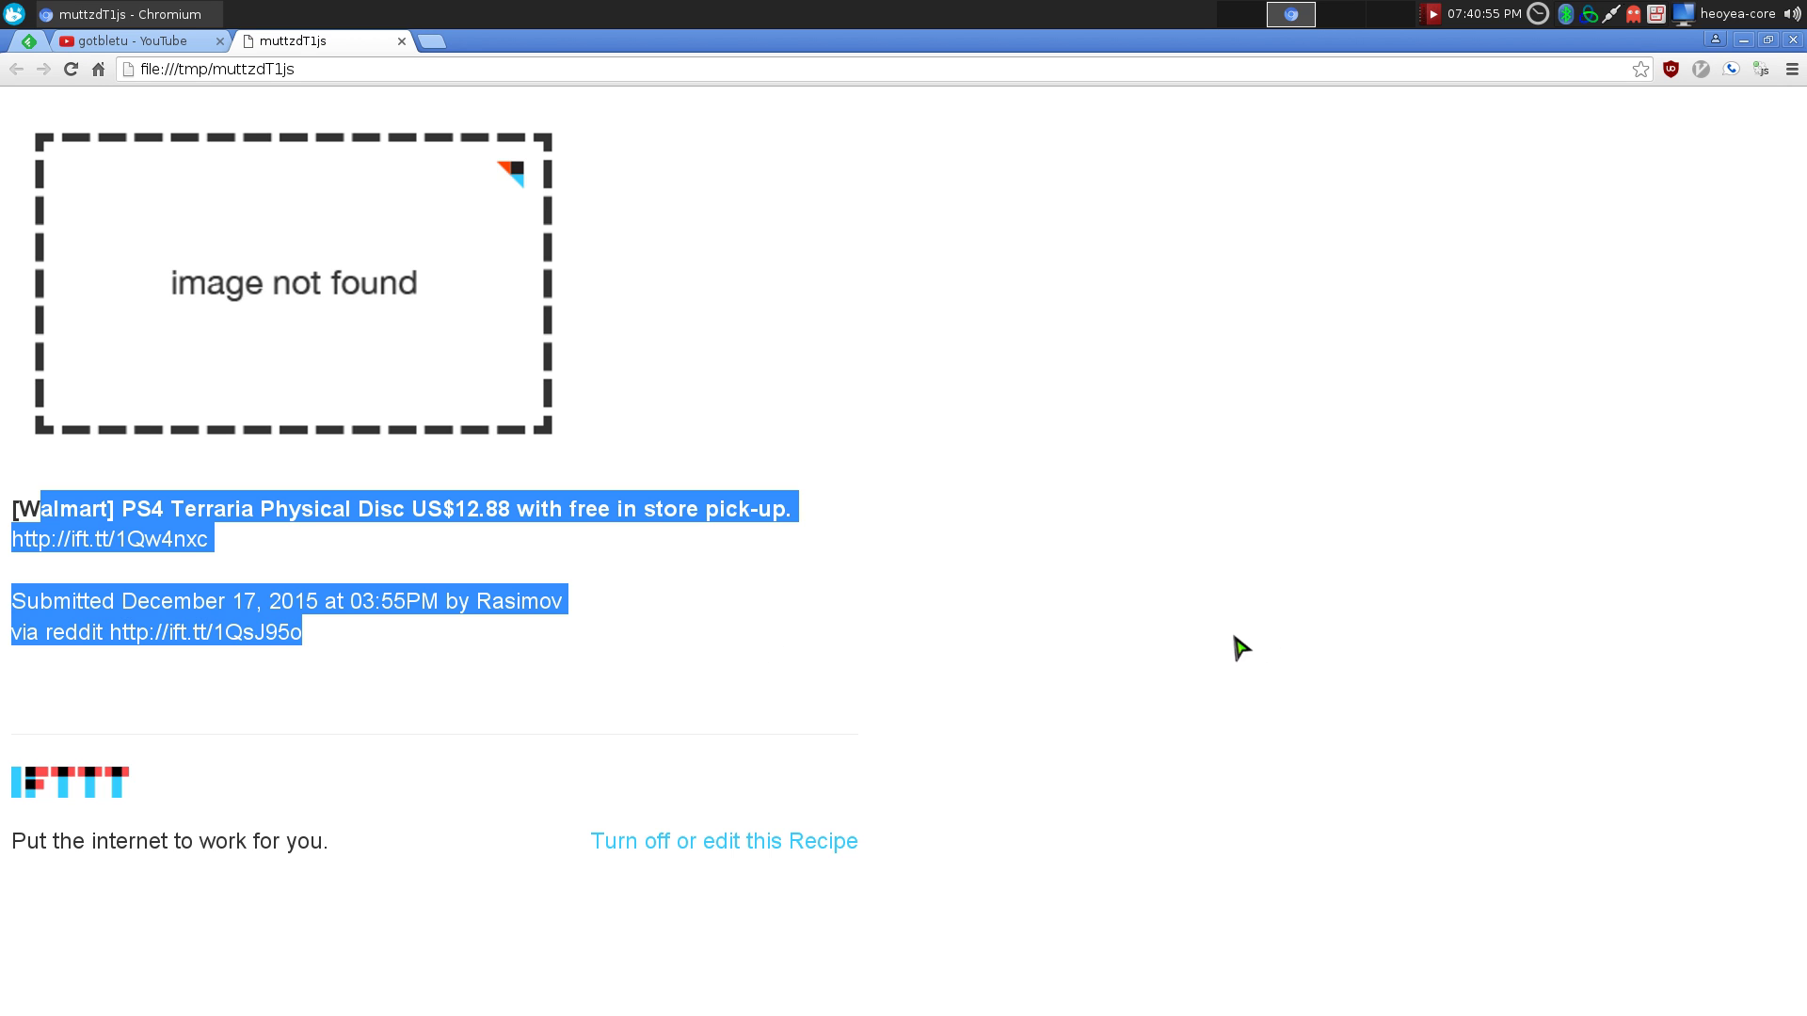
left_click(1036, 634)
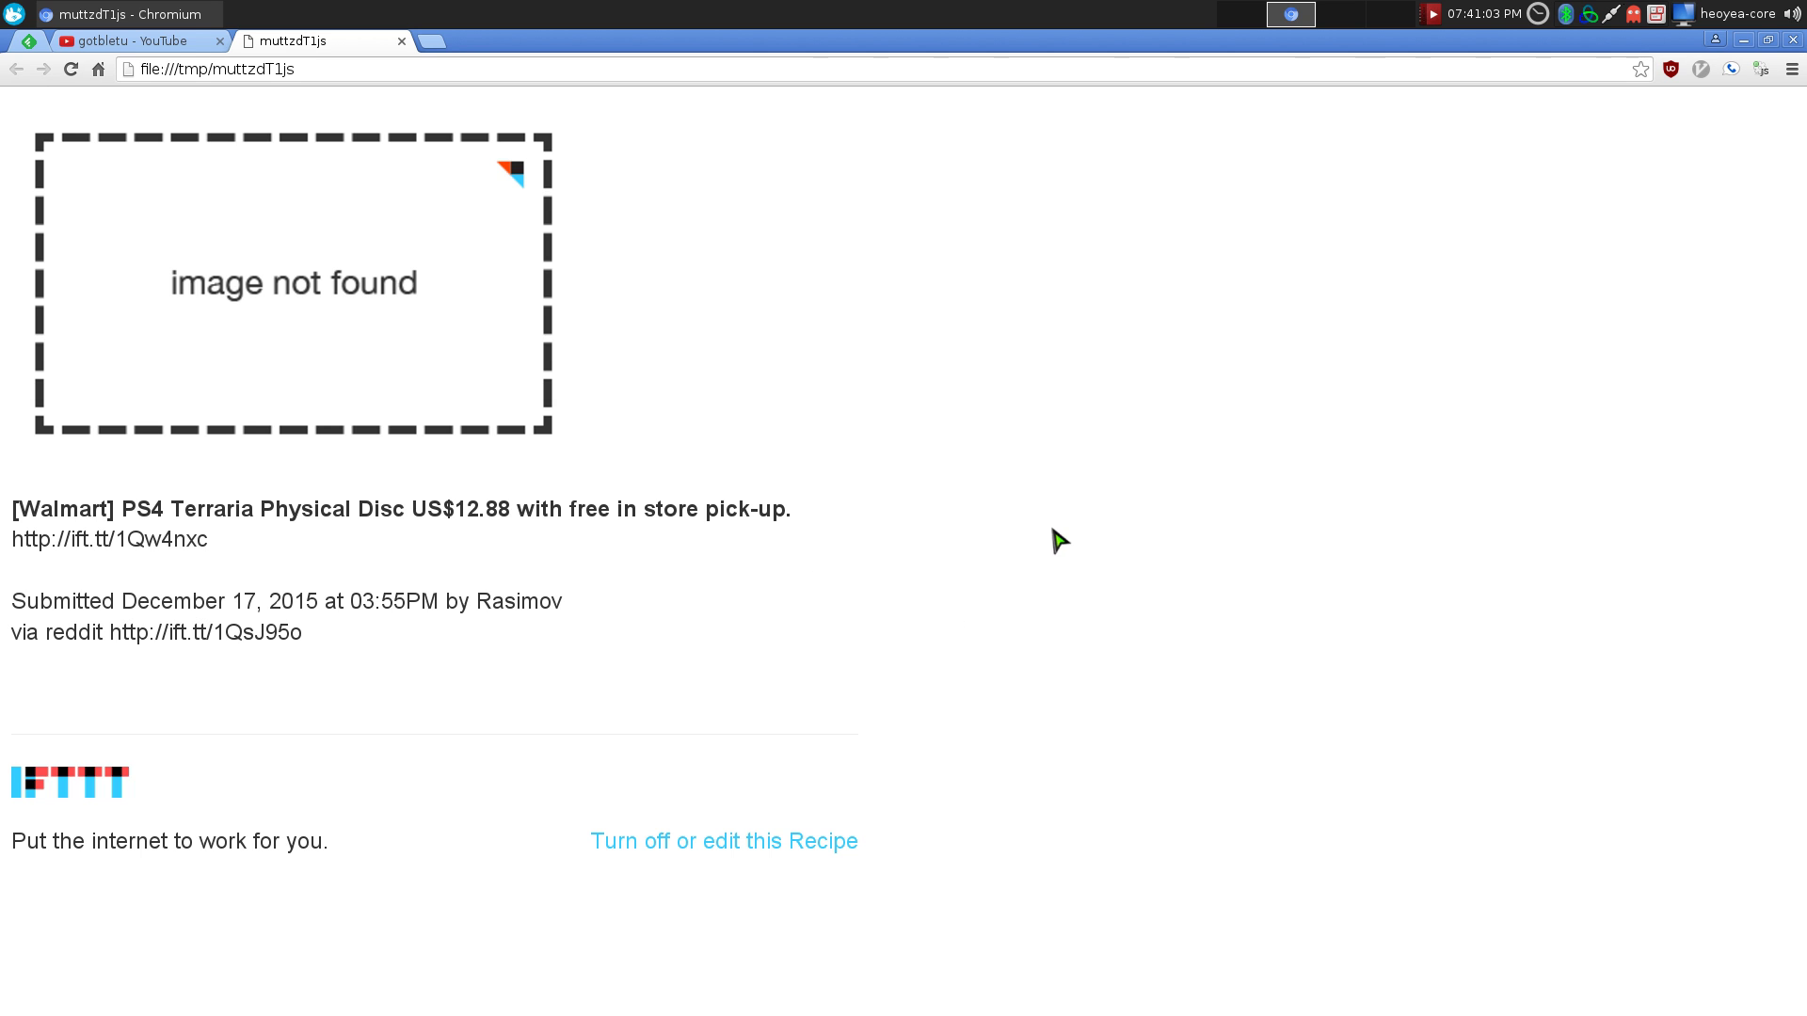
key("ctrl+w")
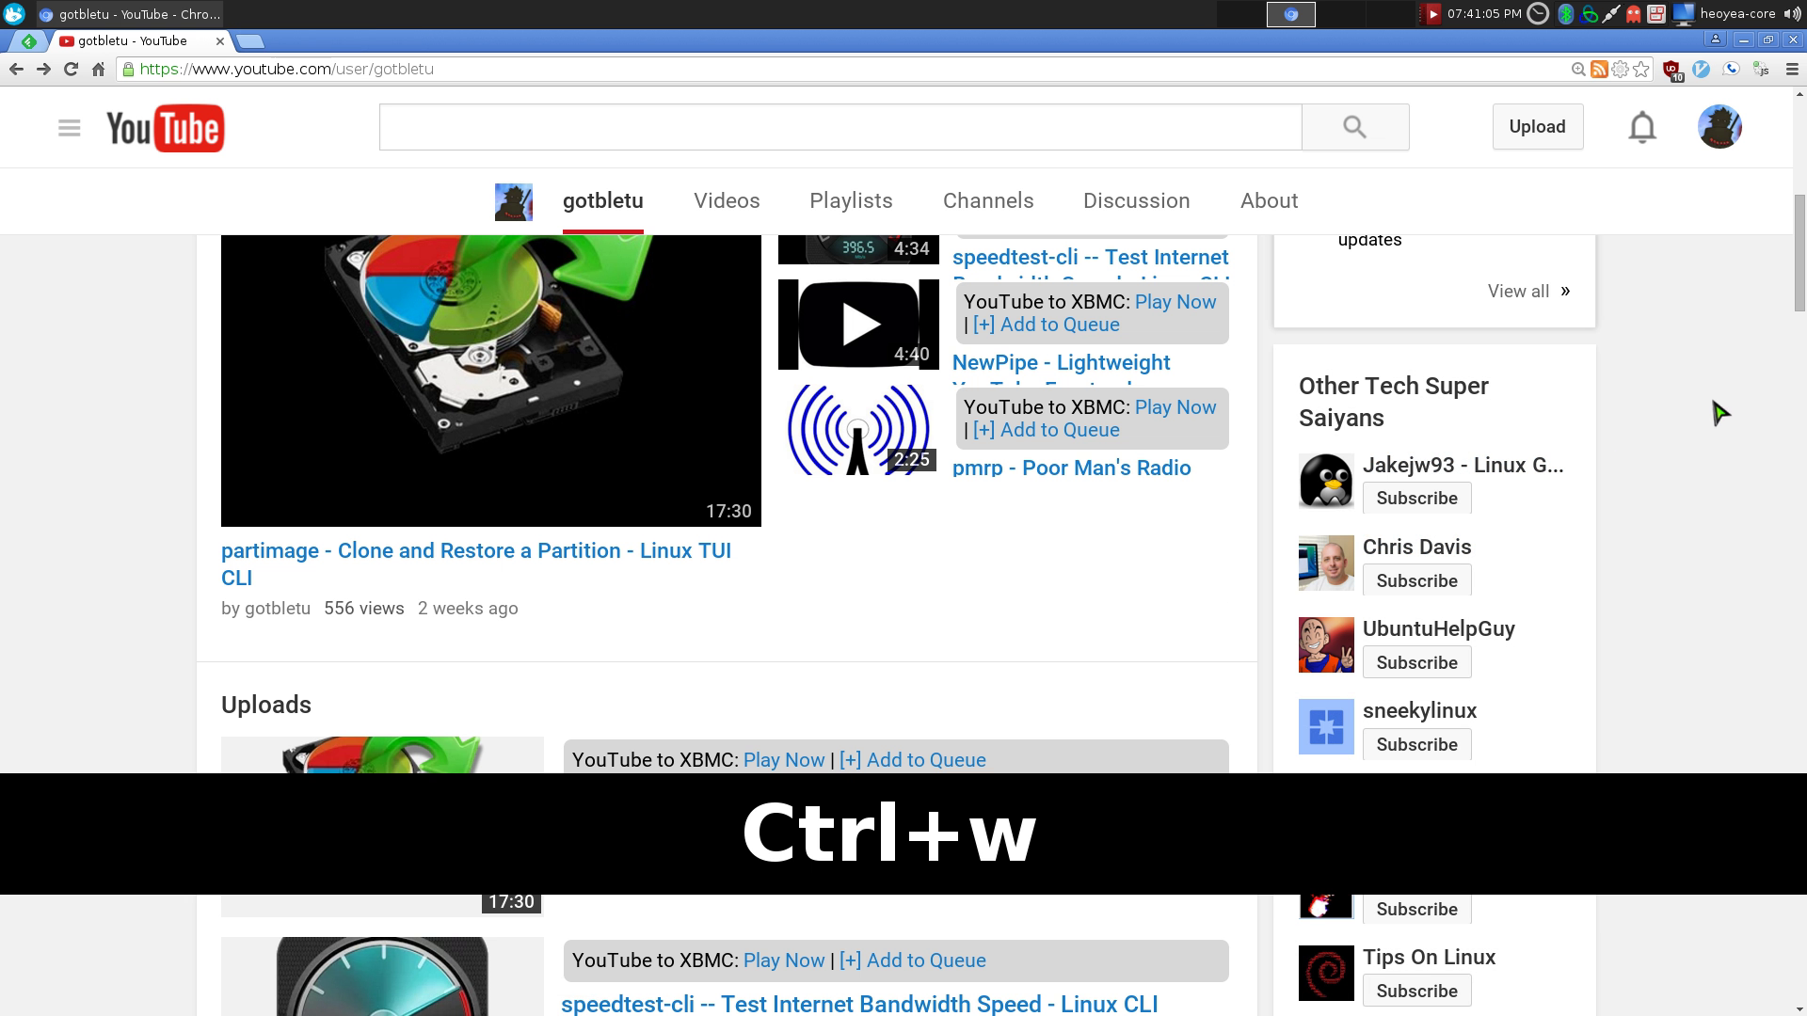
Step: Return to the inbox index and select the iDsonix hard-drive deal message
key("grave")
key("q")
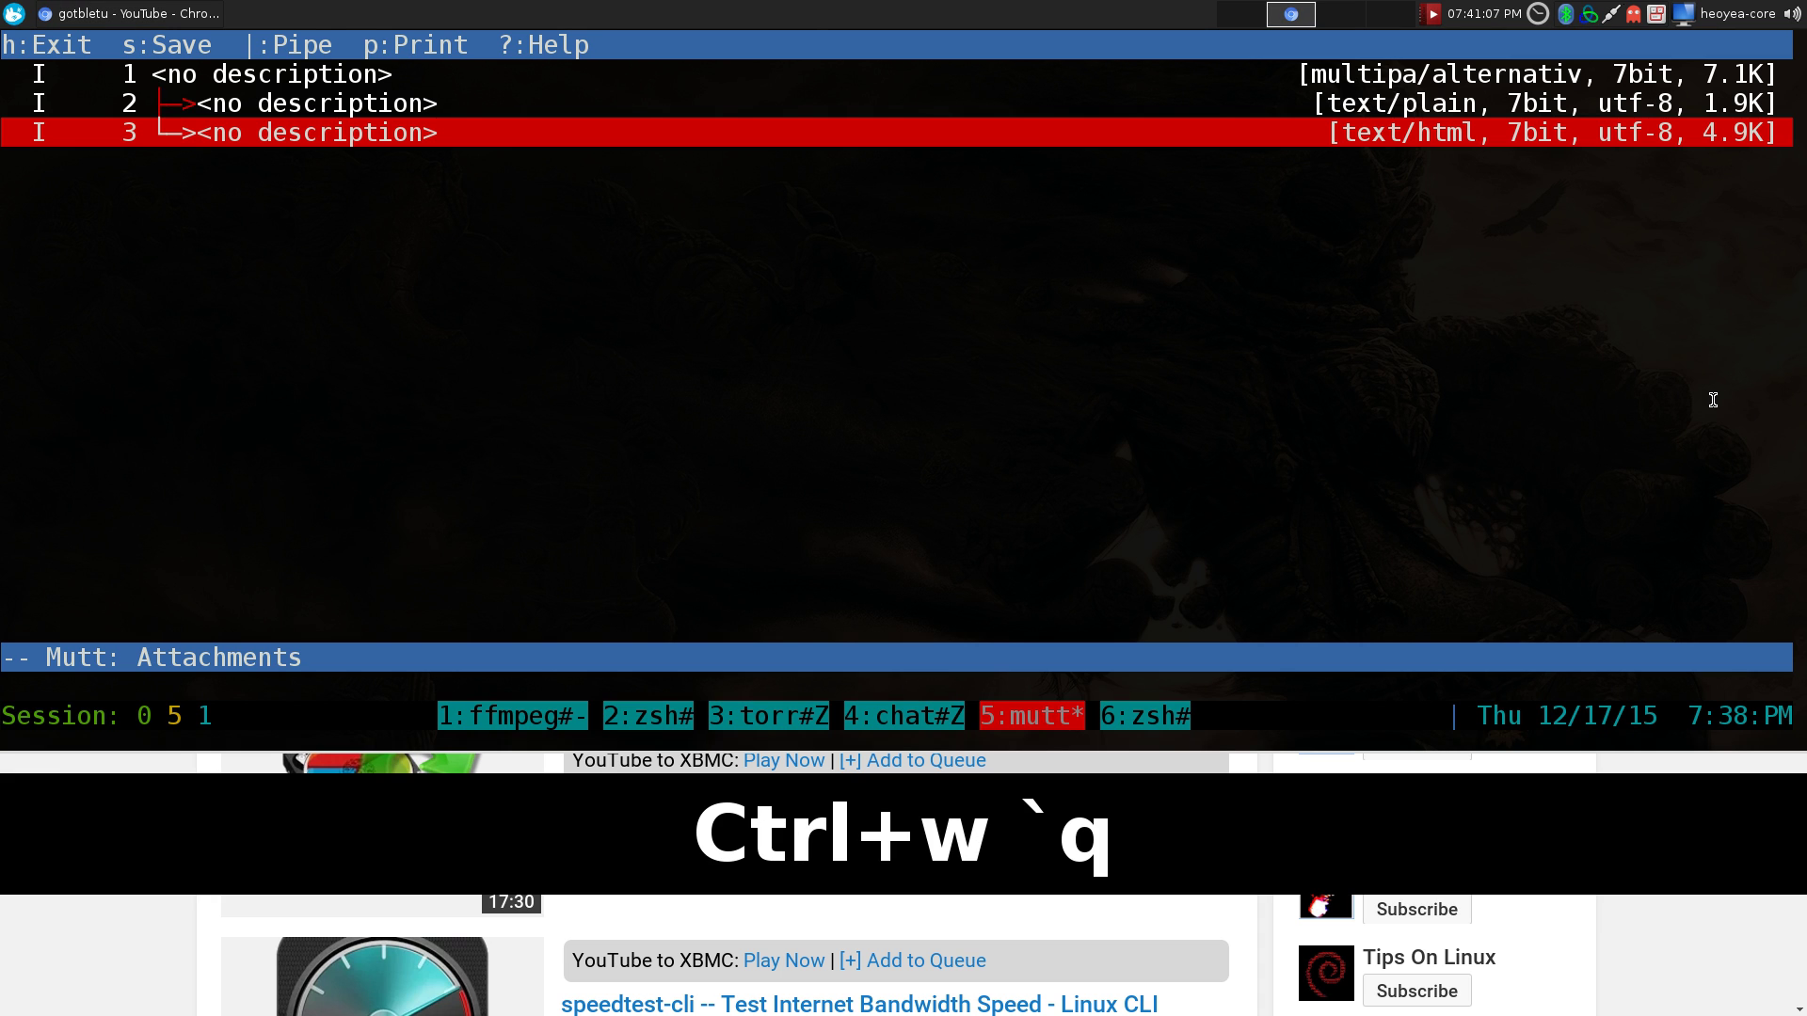
key("q")
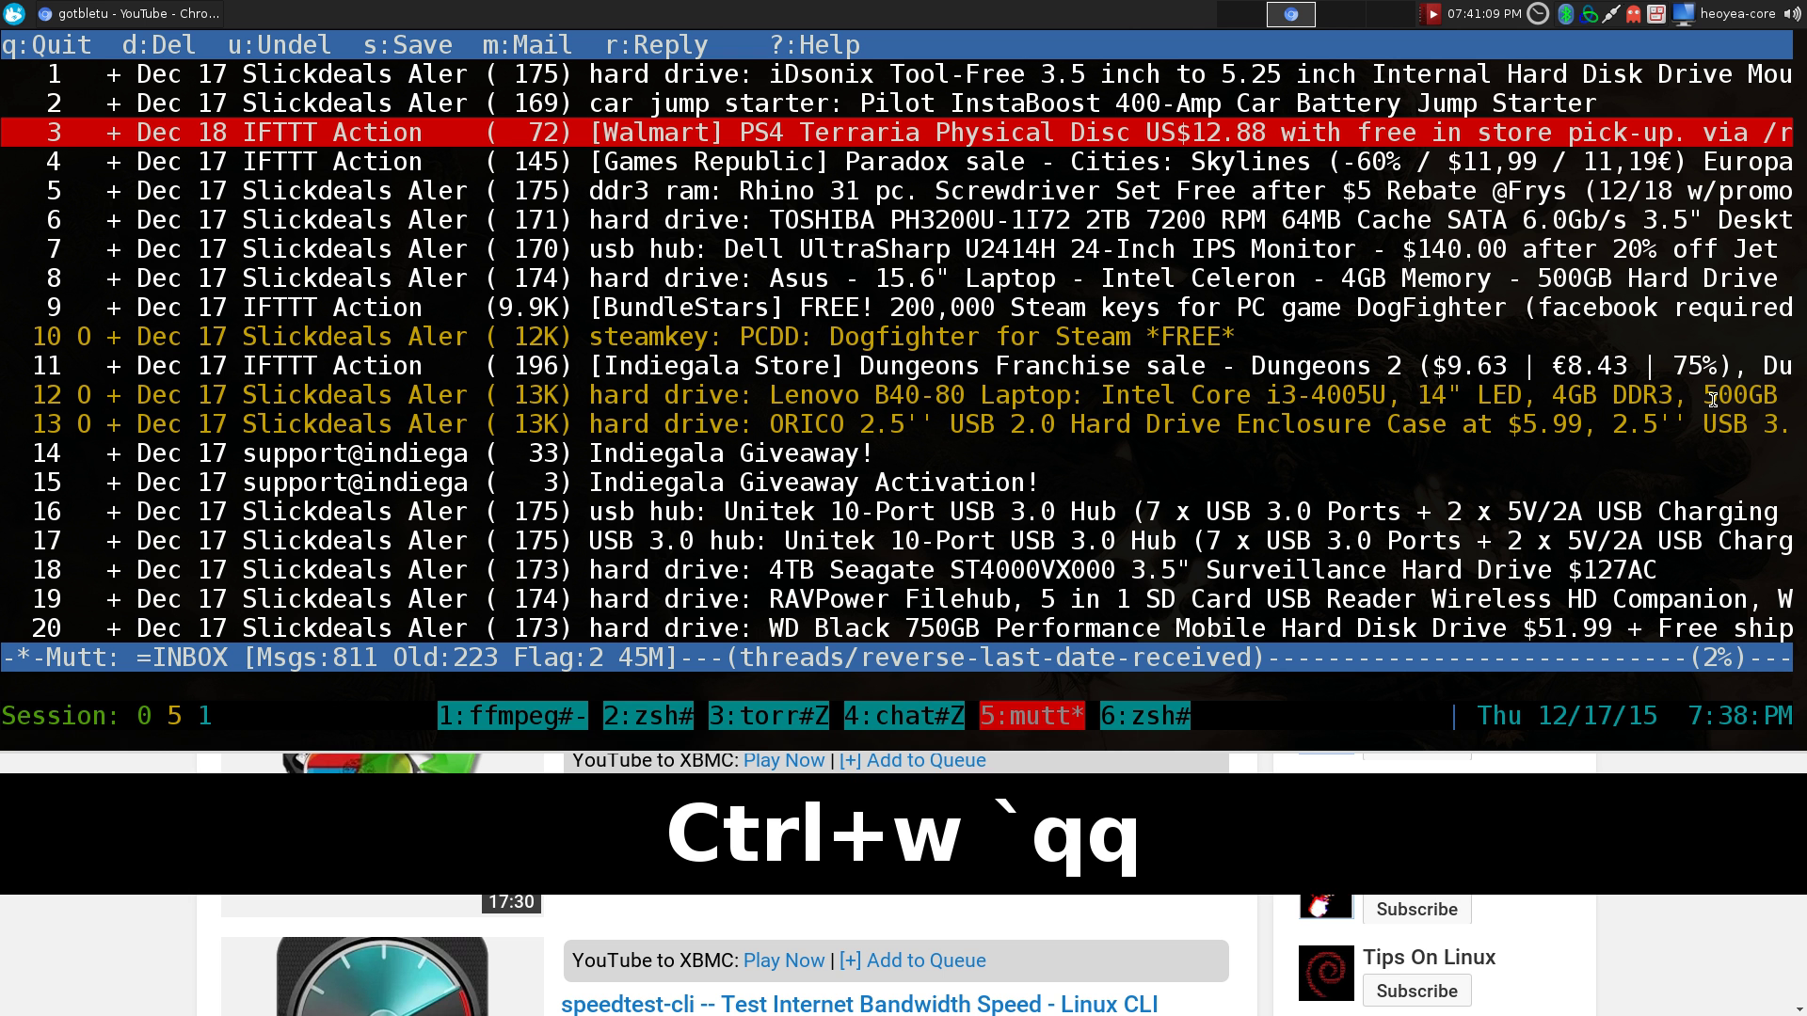
key("j")
key("k")
key("k")
key("k")
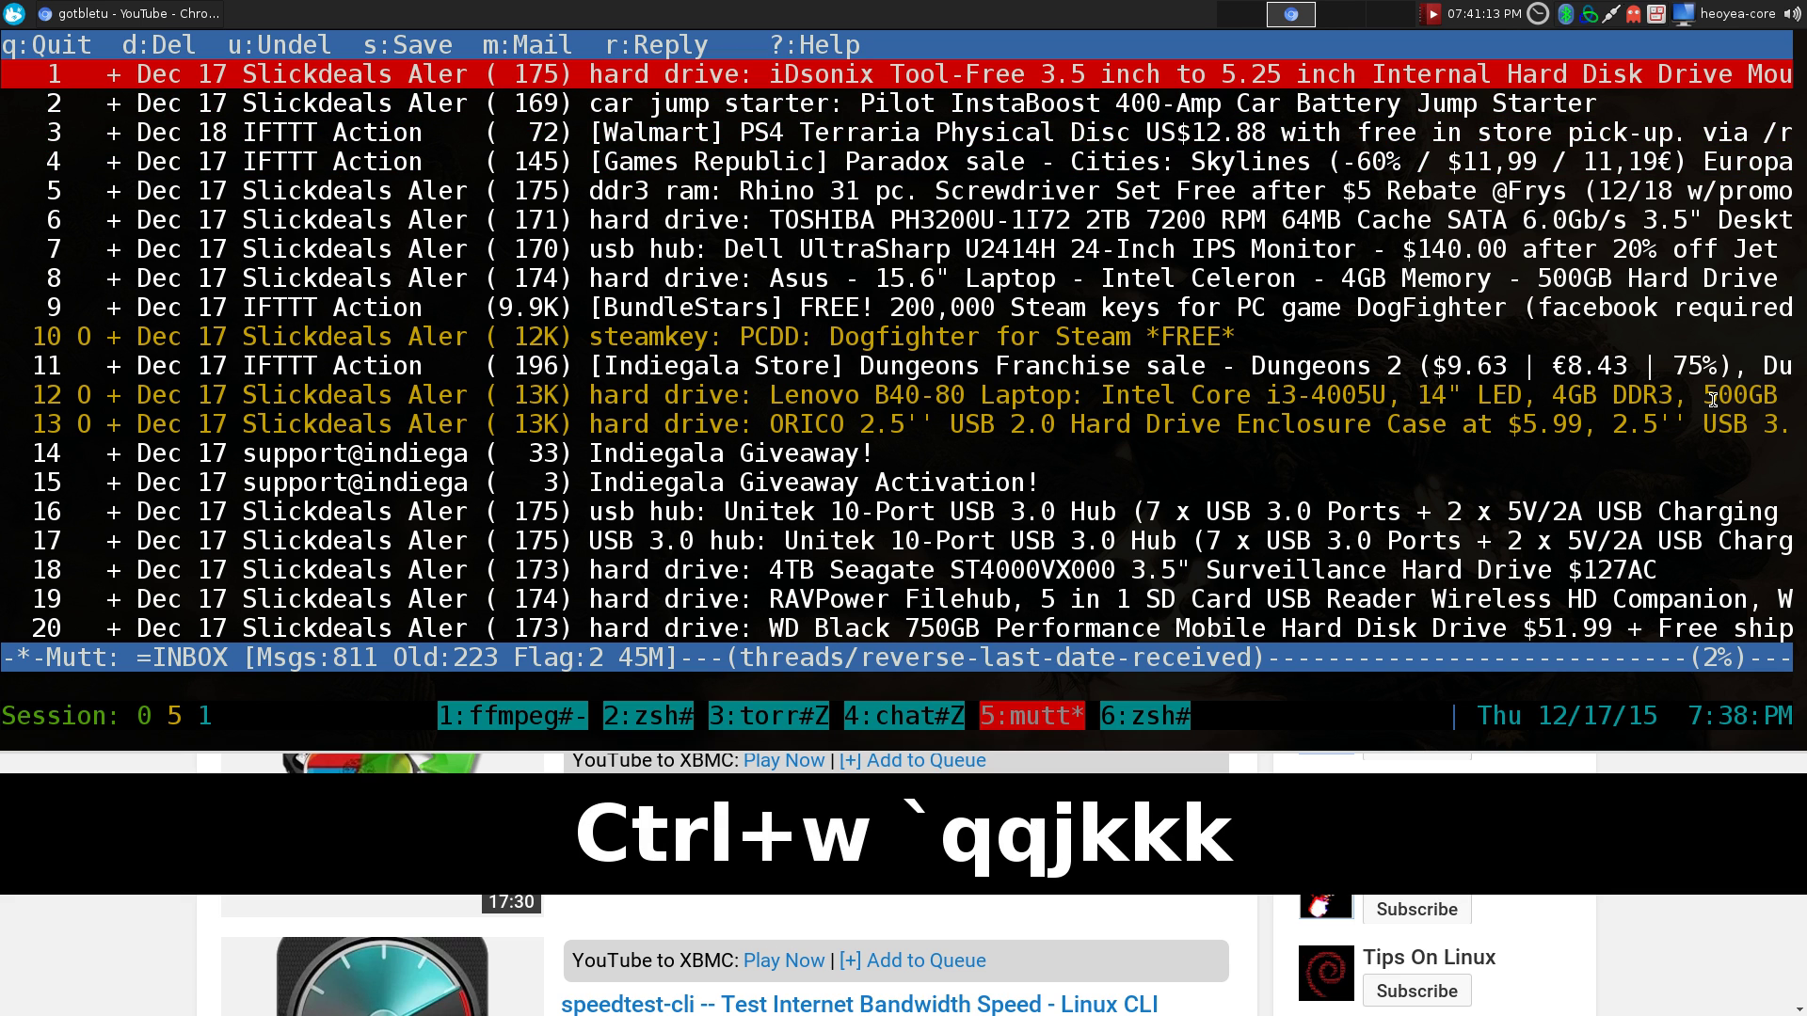
Step: List the iDsonix email's parts and send its text/html part to Chromium
key("v")
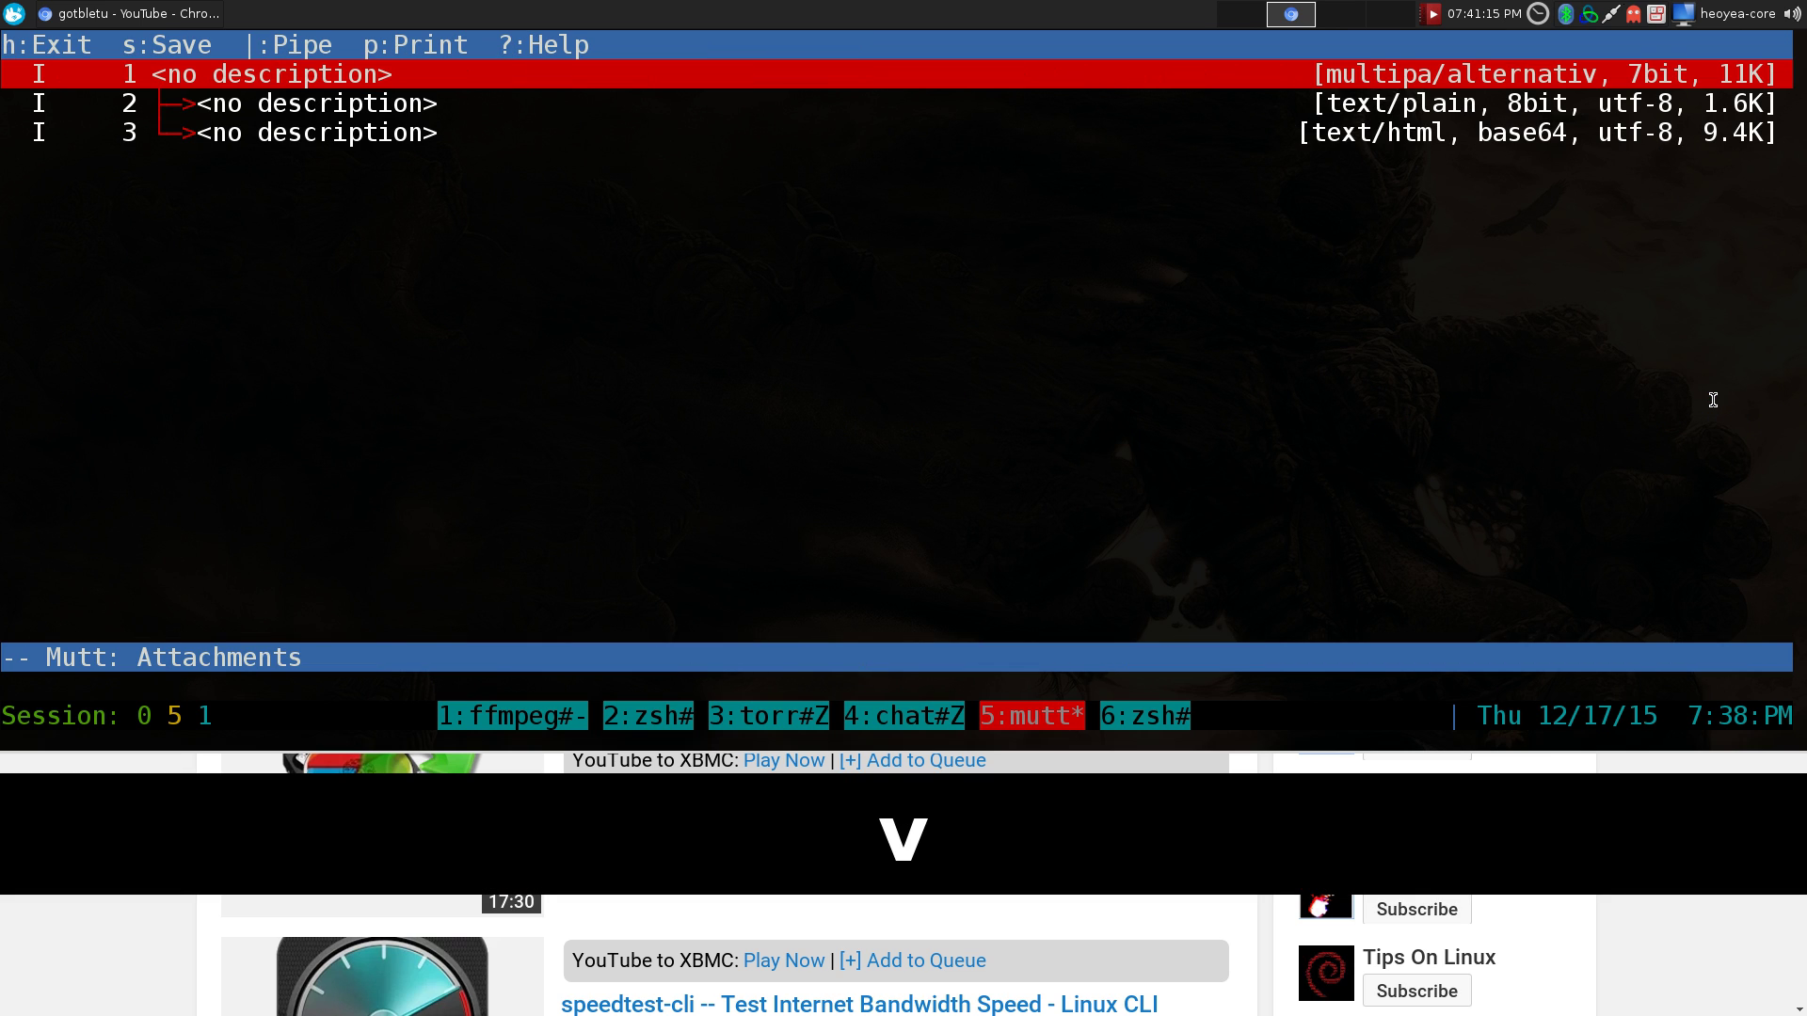
key("j")
key("j")
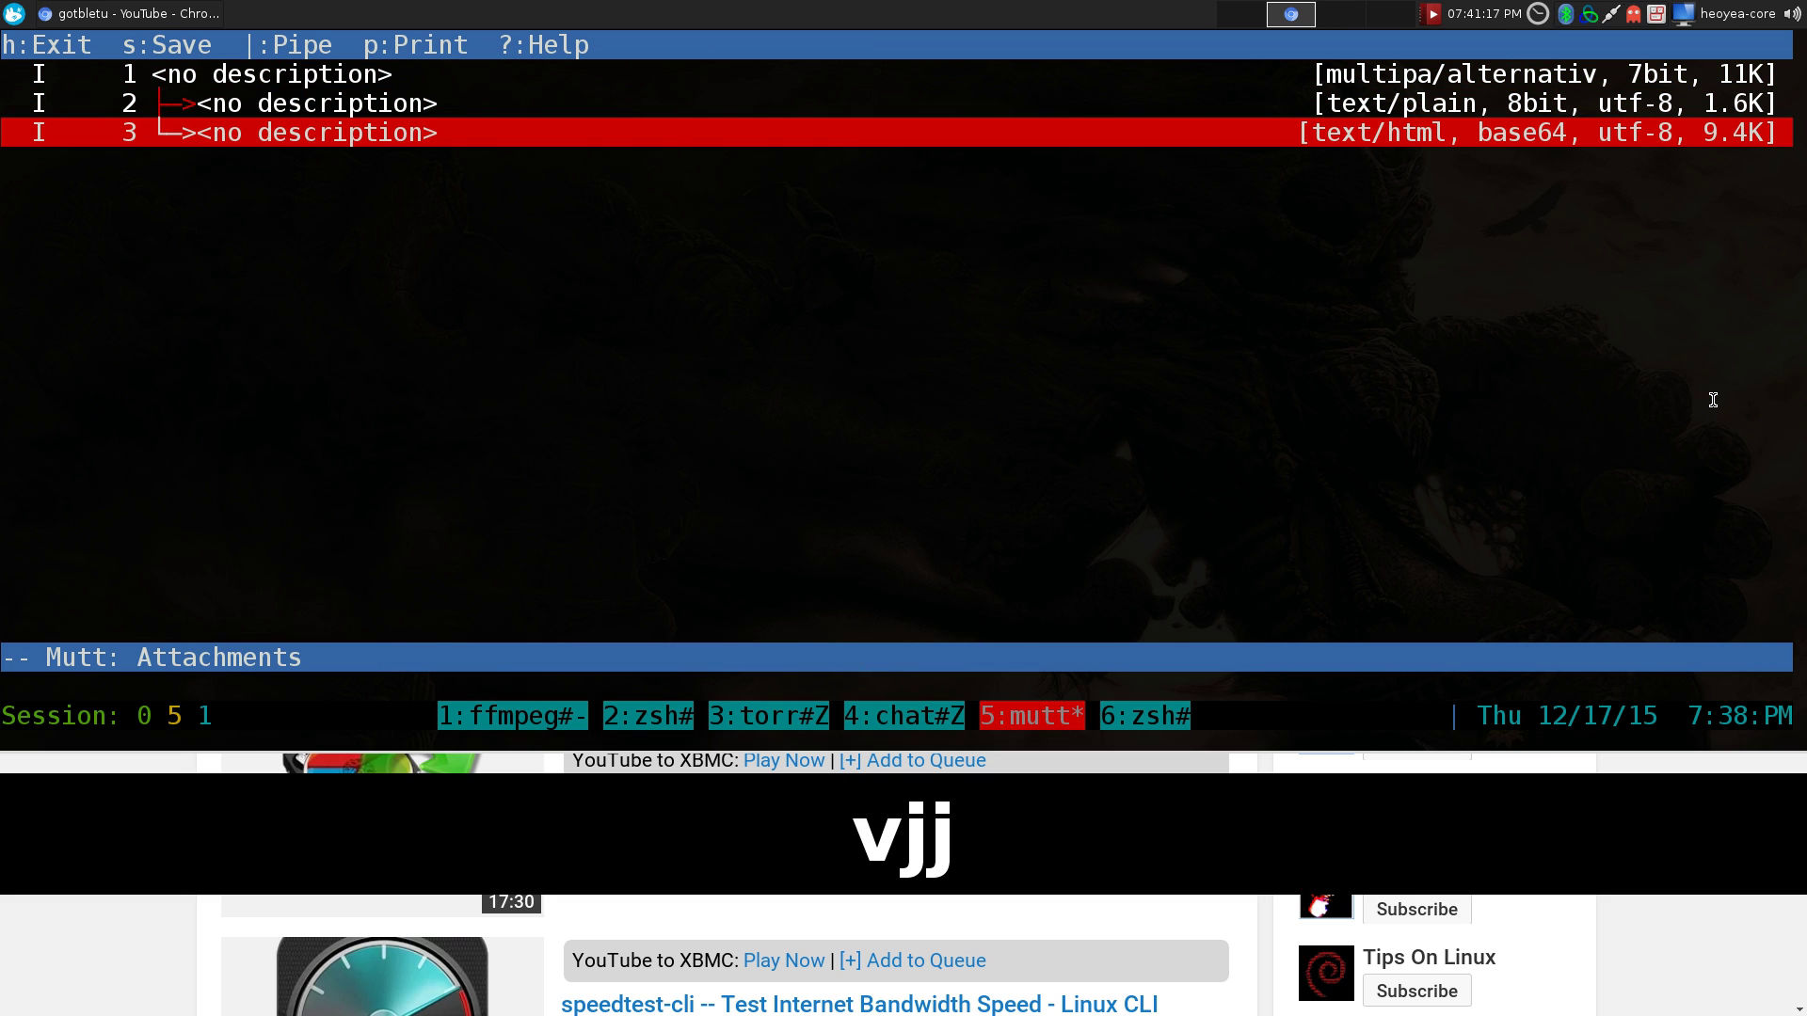
key("m")
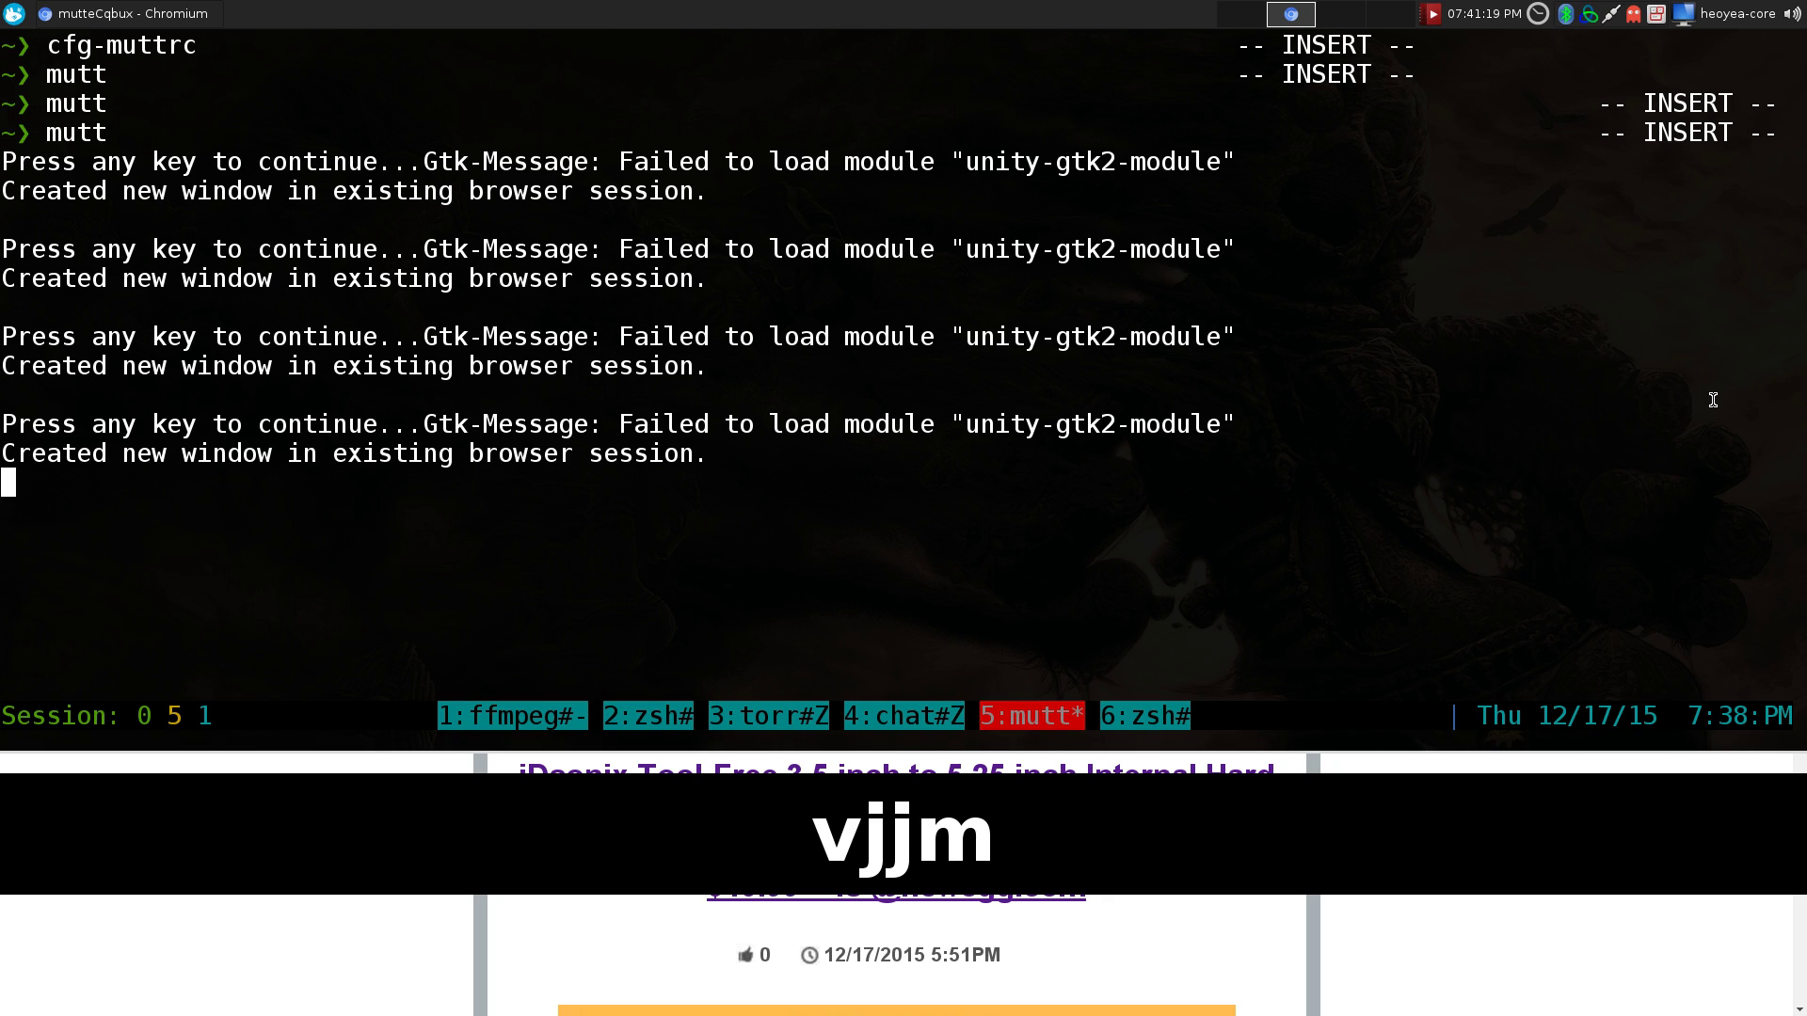
Step: Hide the terminal, scroll the rendered deal page to its title, then restore the terminal
key("grave")
scroll(1665, 451, "down", 5)
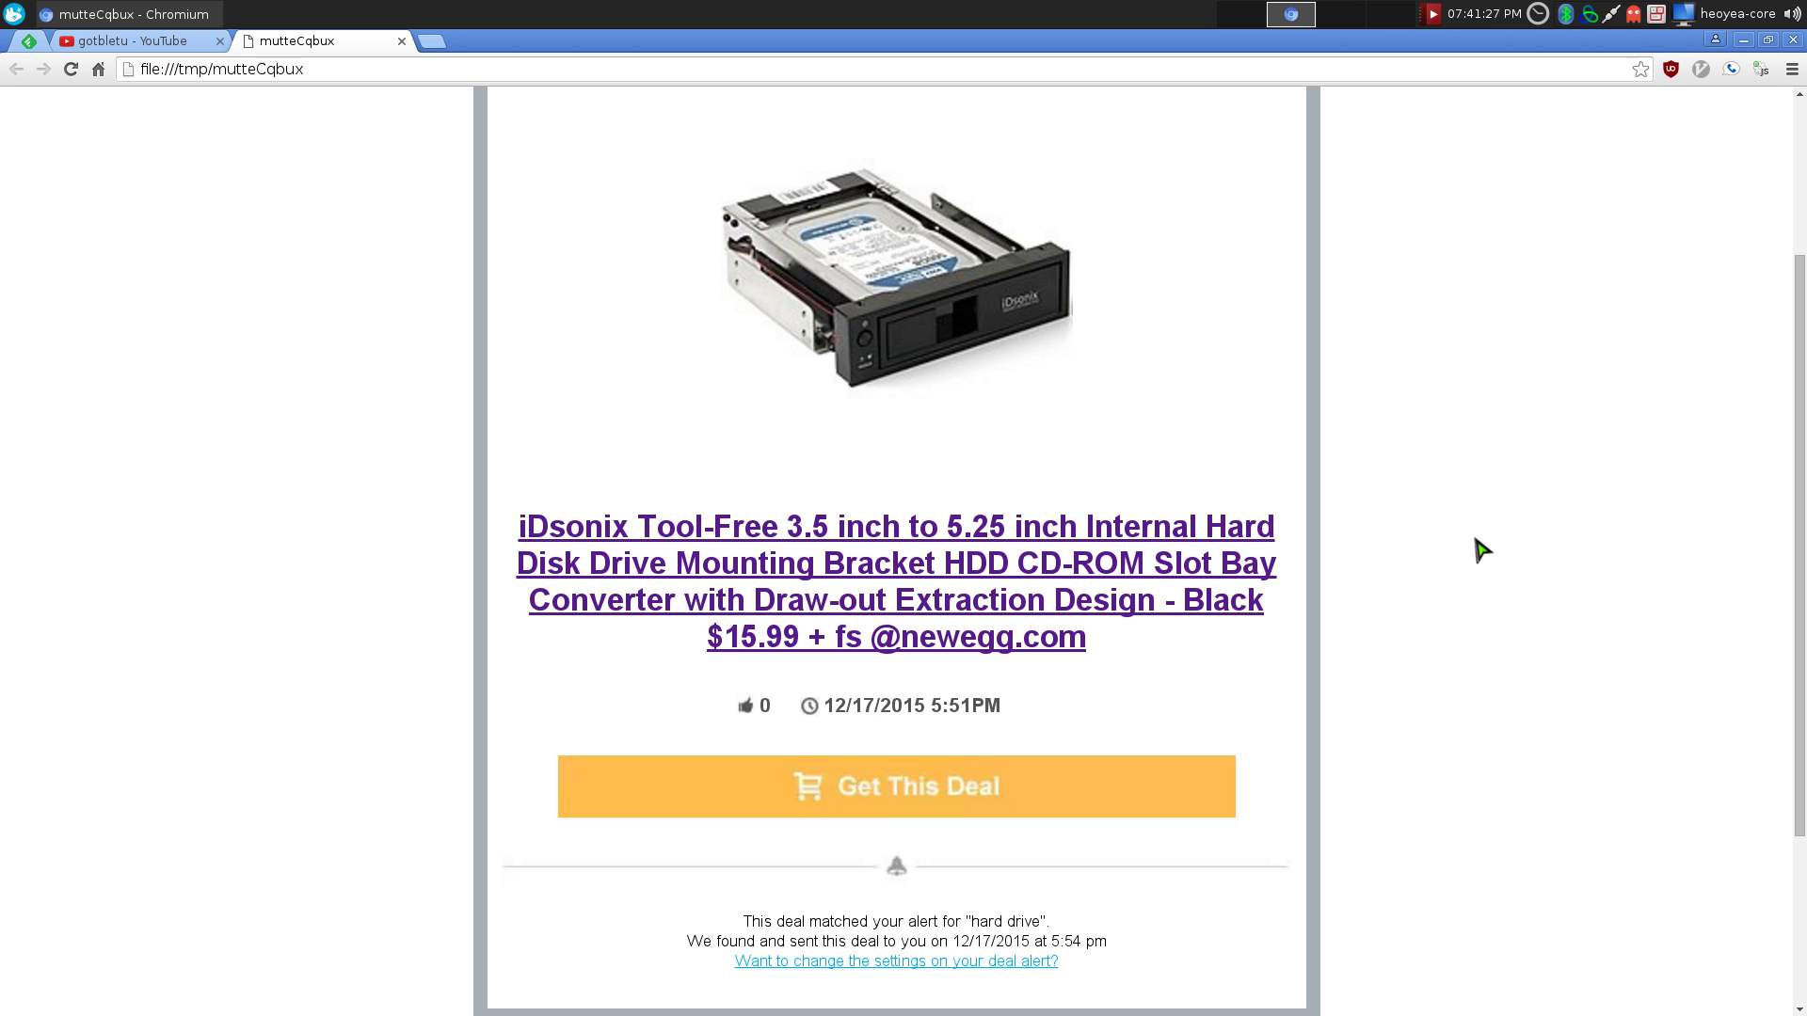
key("grave")
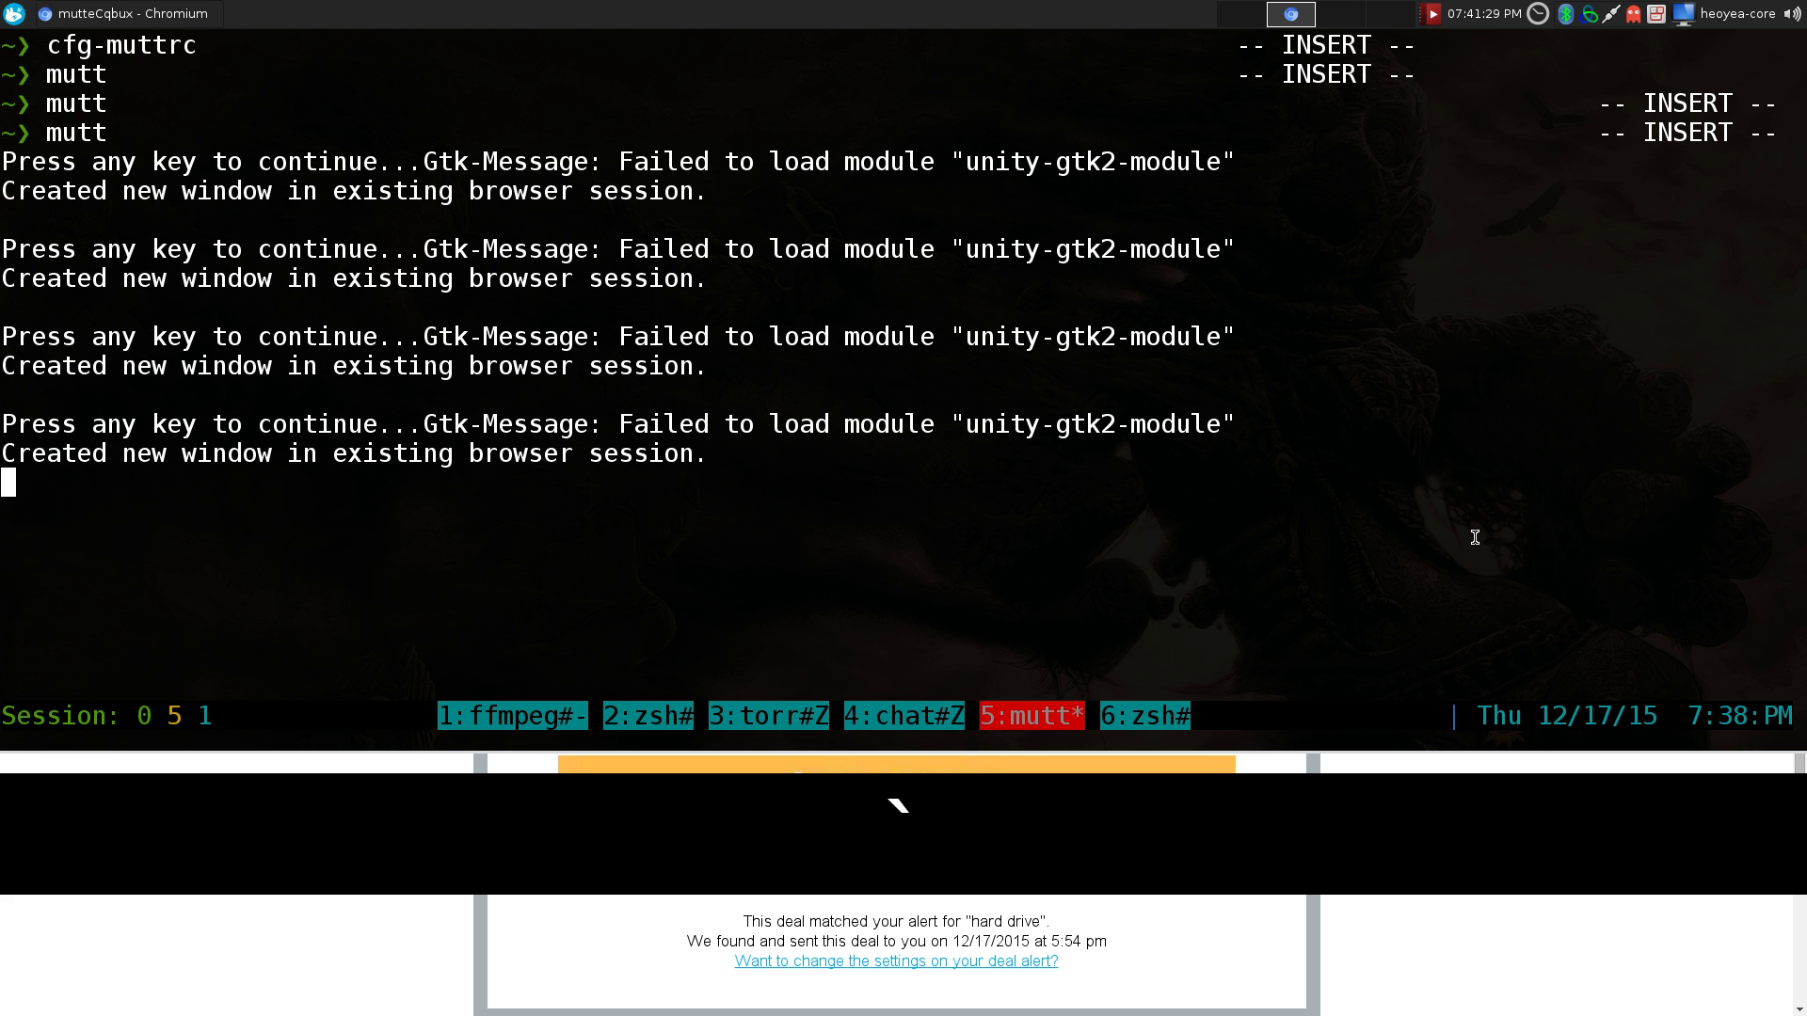
Step: Read the iDsonix email's text/plain part, then return to the parts list
key("q")
key("k")
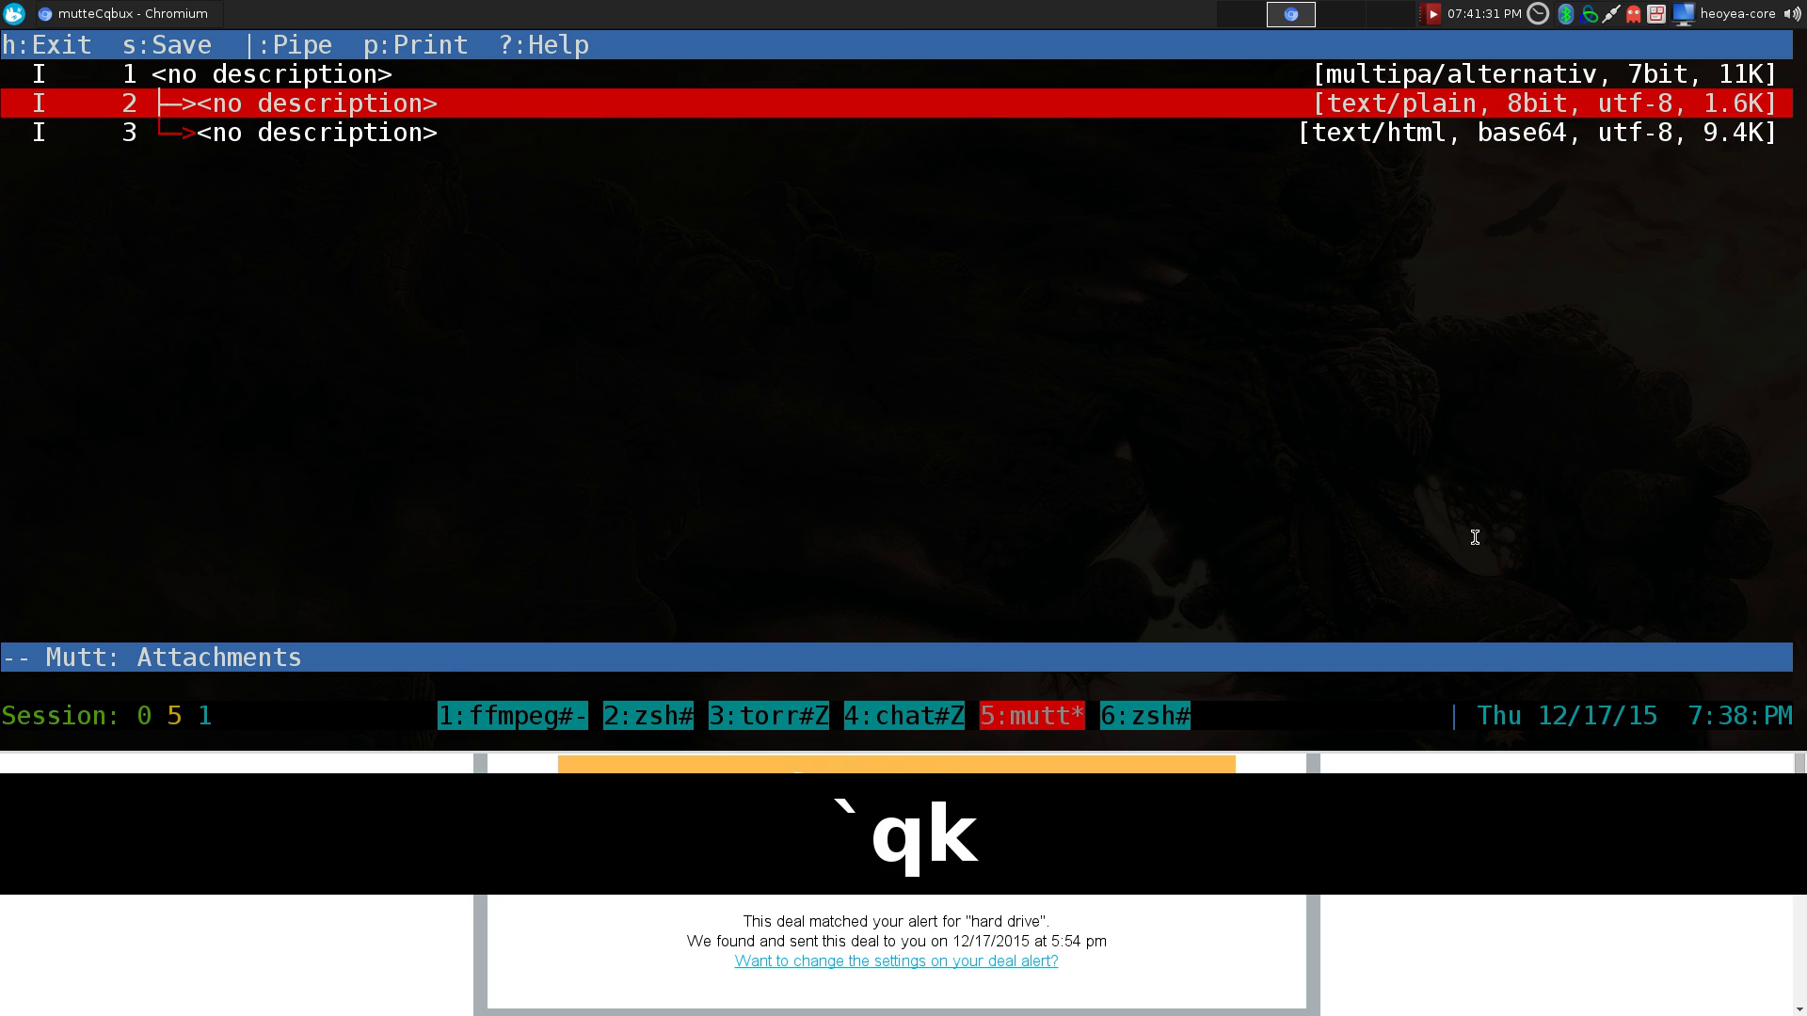
key("l")
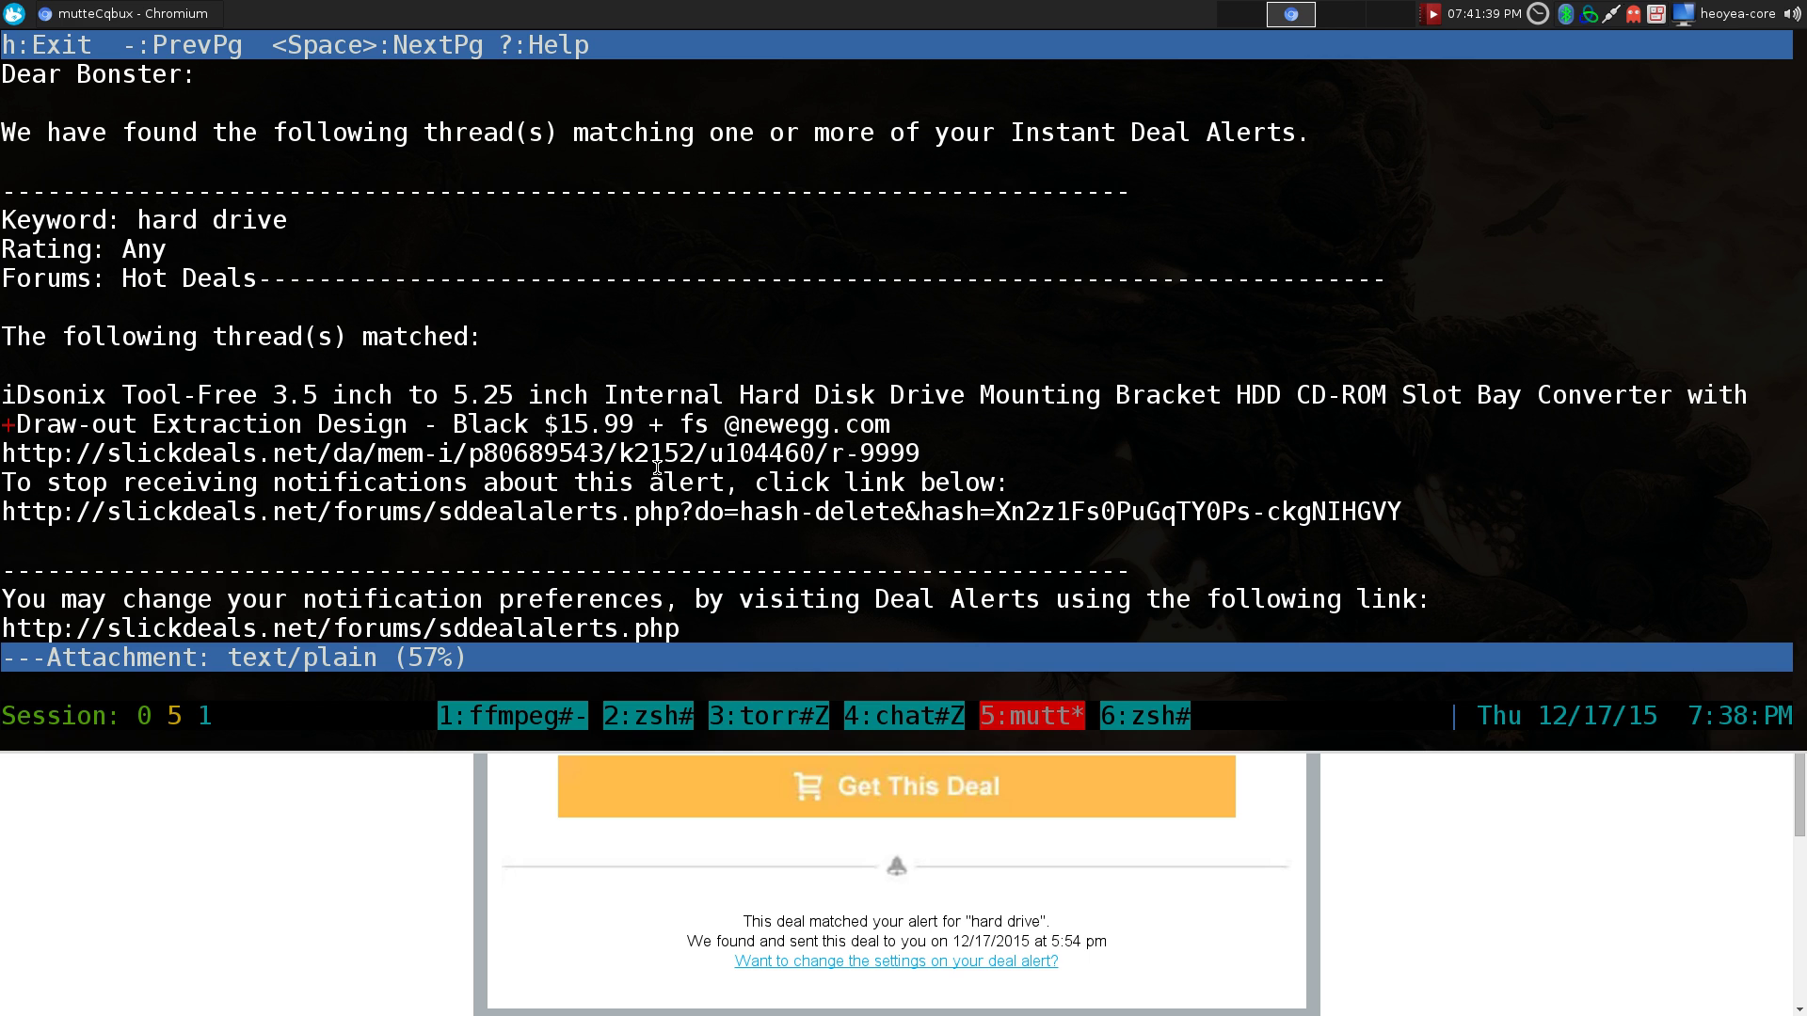
key("q")
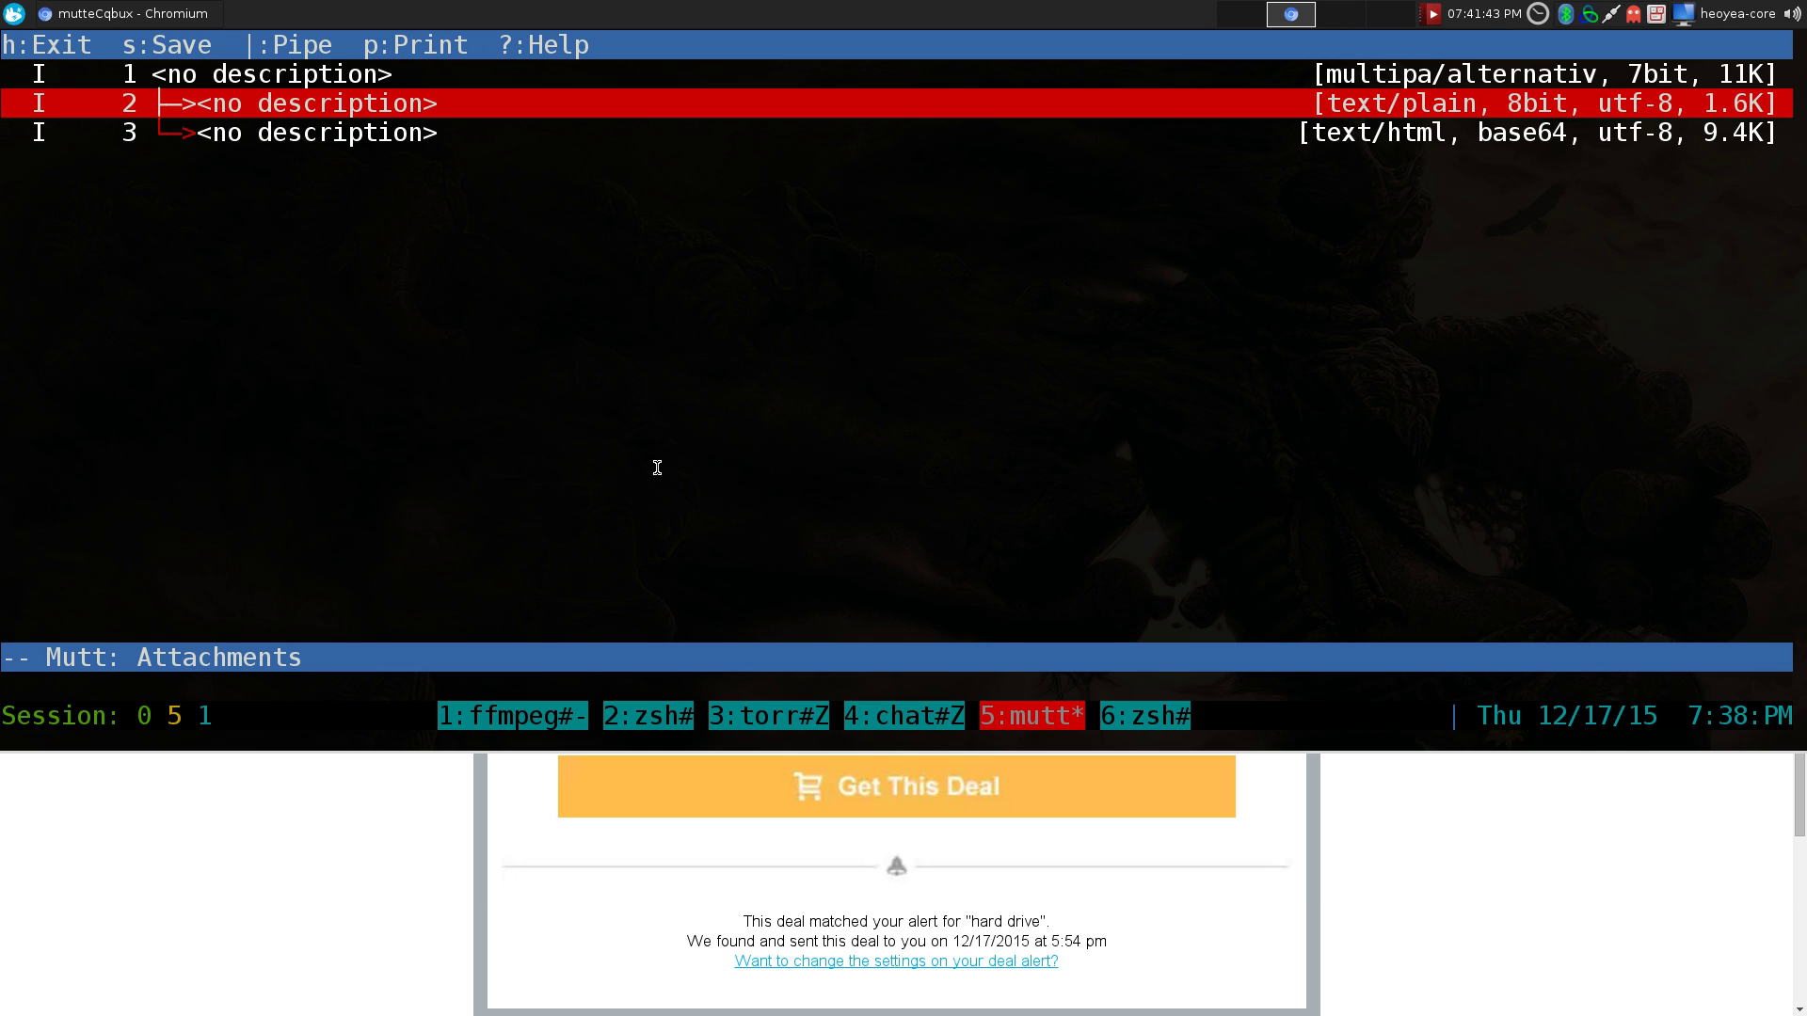
Step: Display the text/html part as terminal text via auto_view and page to the end
key("j")
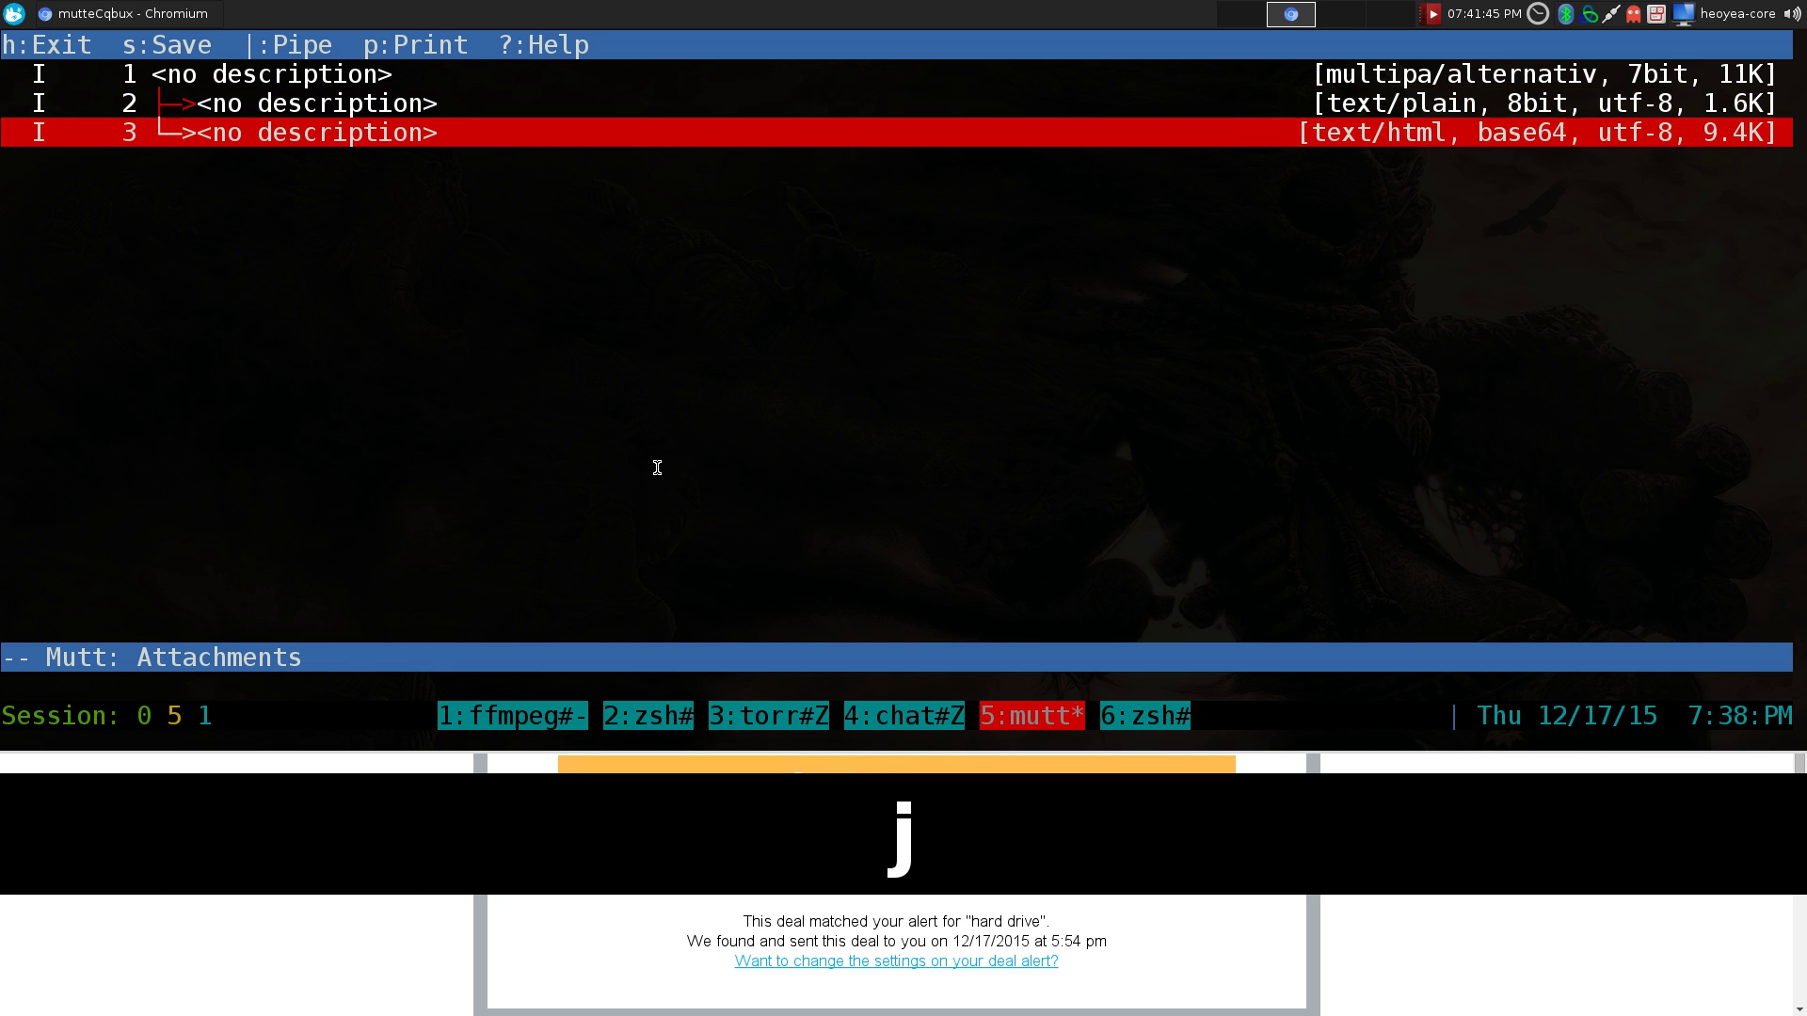
key("l")
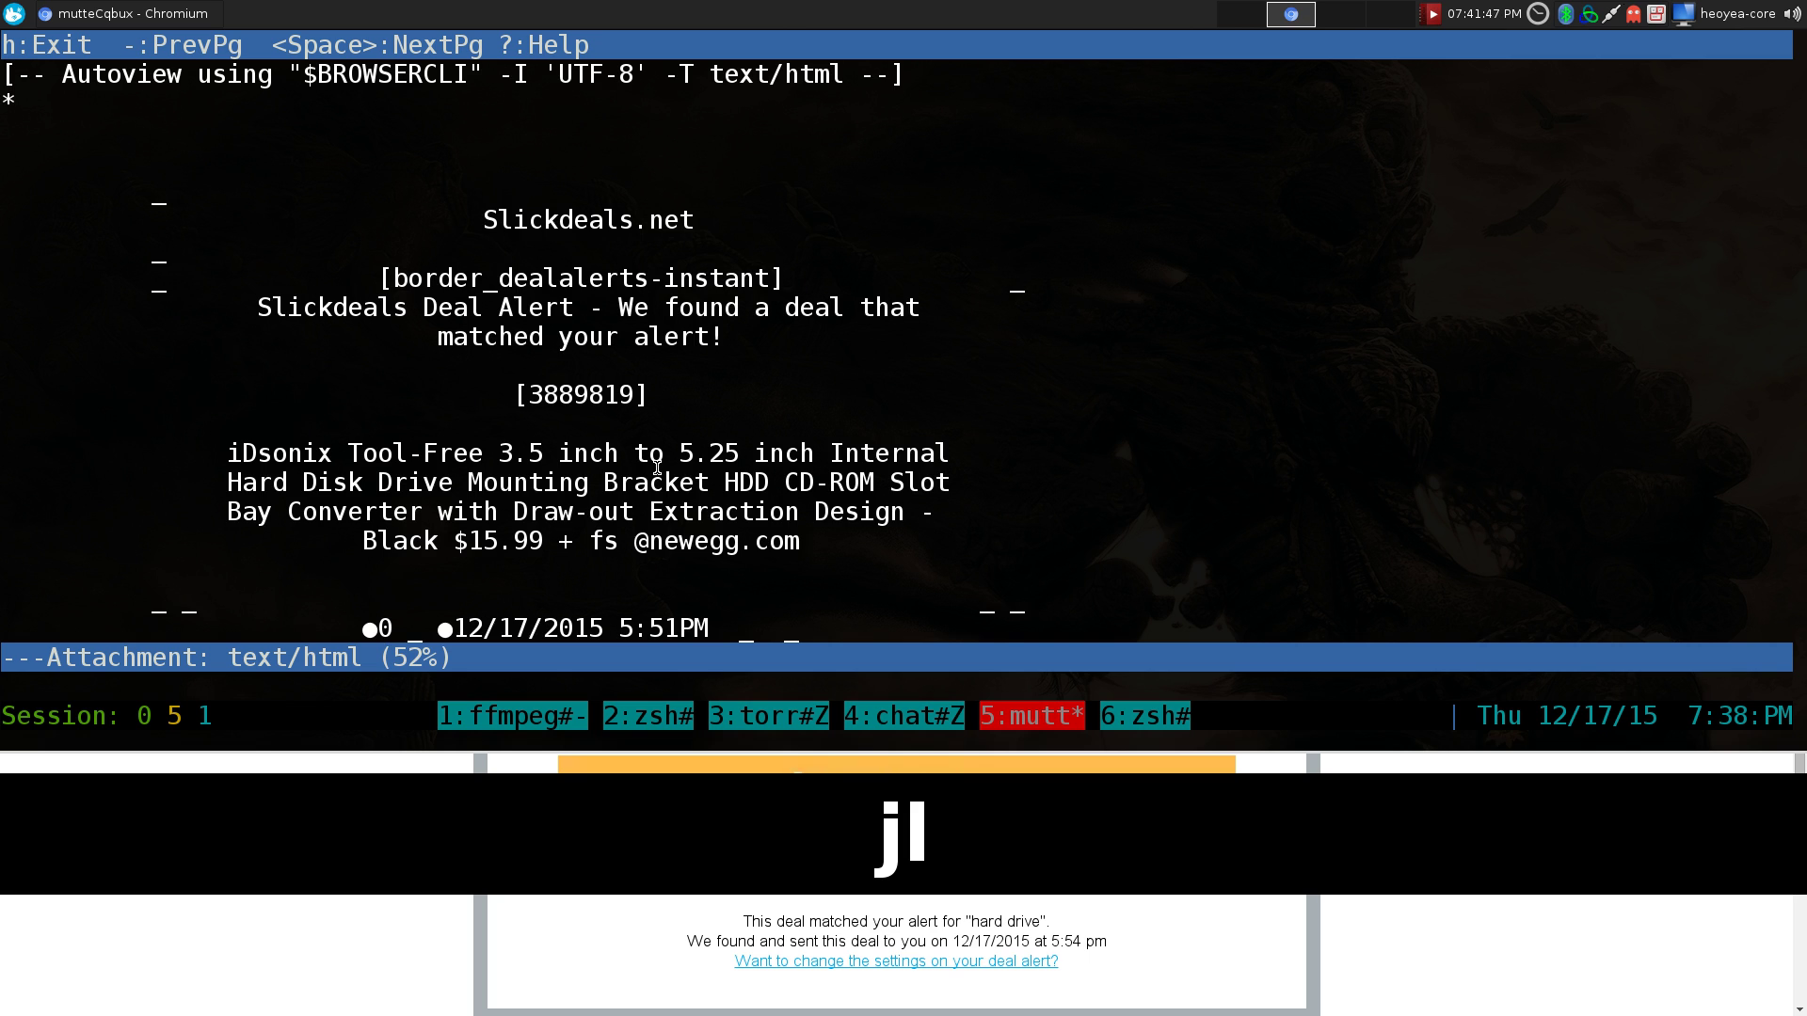
key("space")
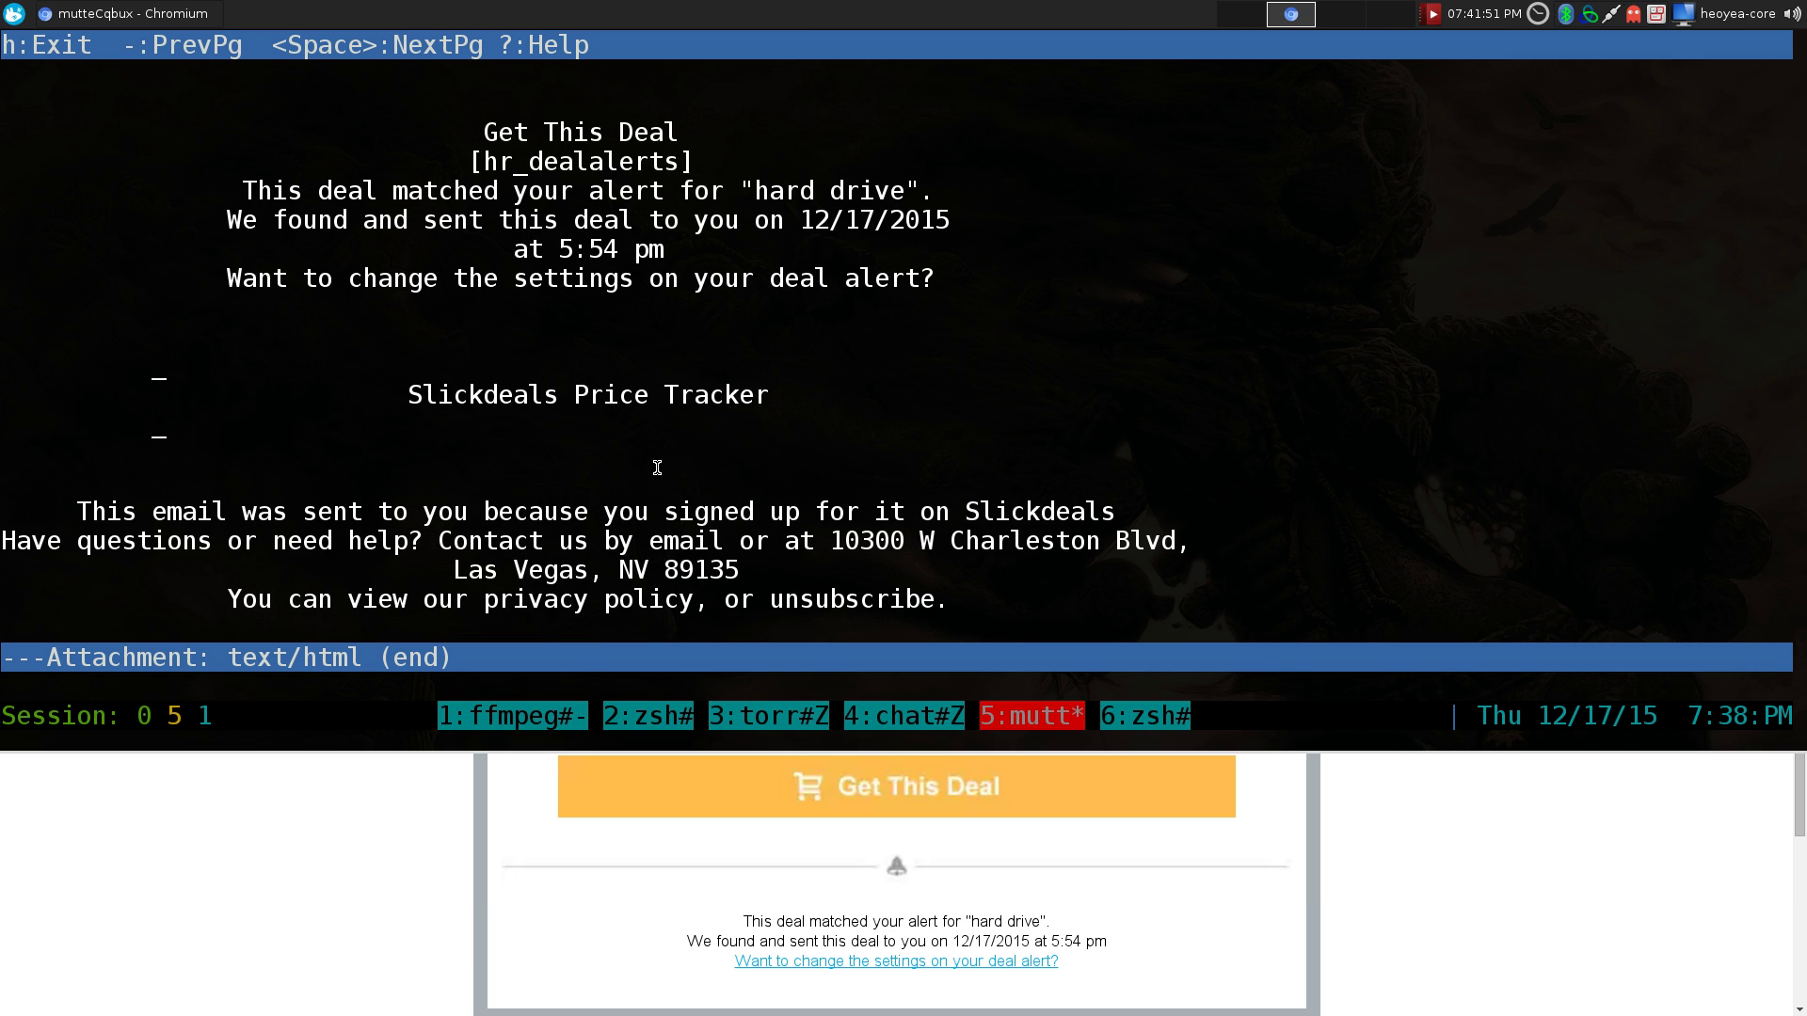
Step: Open the iDsonix Slickdeals thread from the deal title link, close that tab, and minimize Chromium
key("grave")
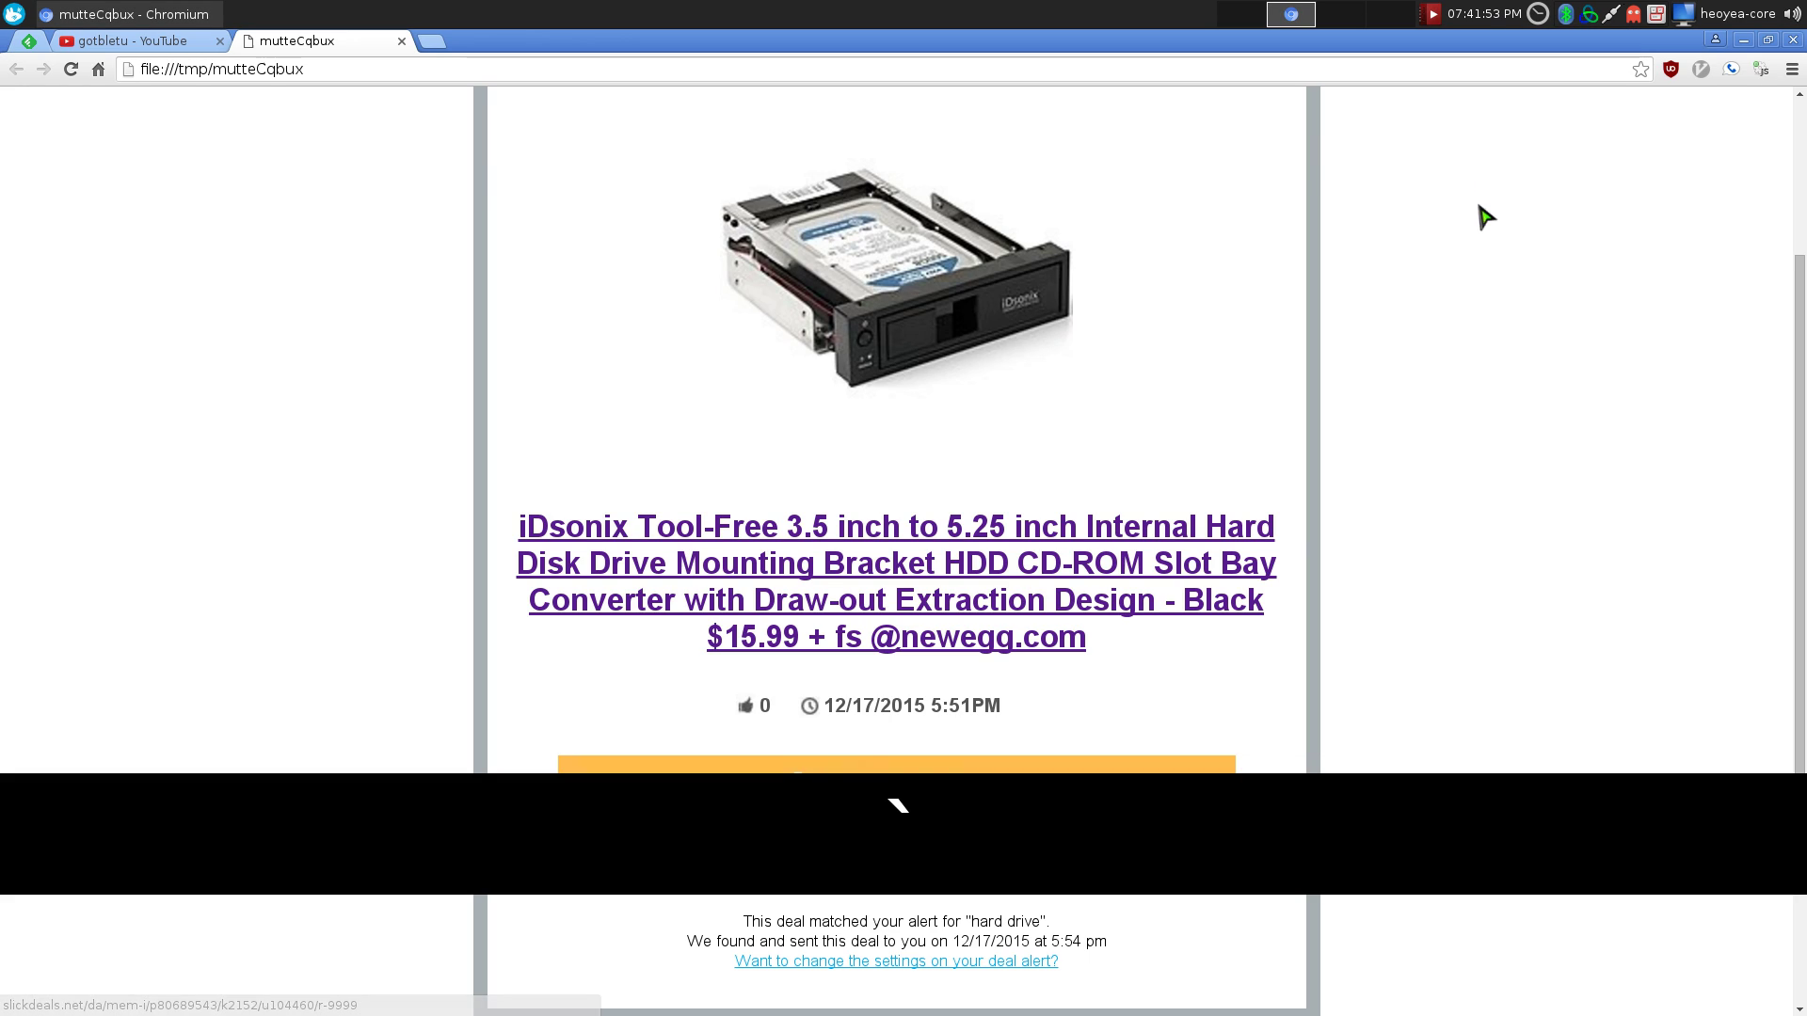
left_click(908, 555)
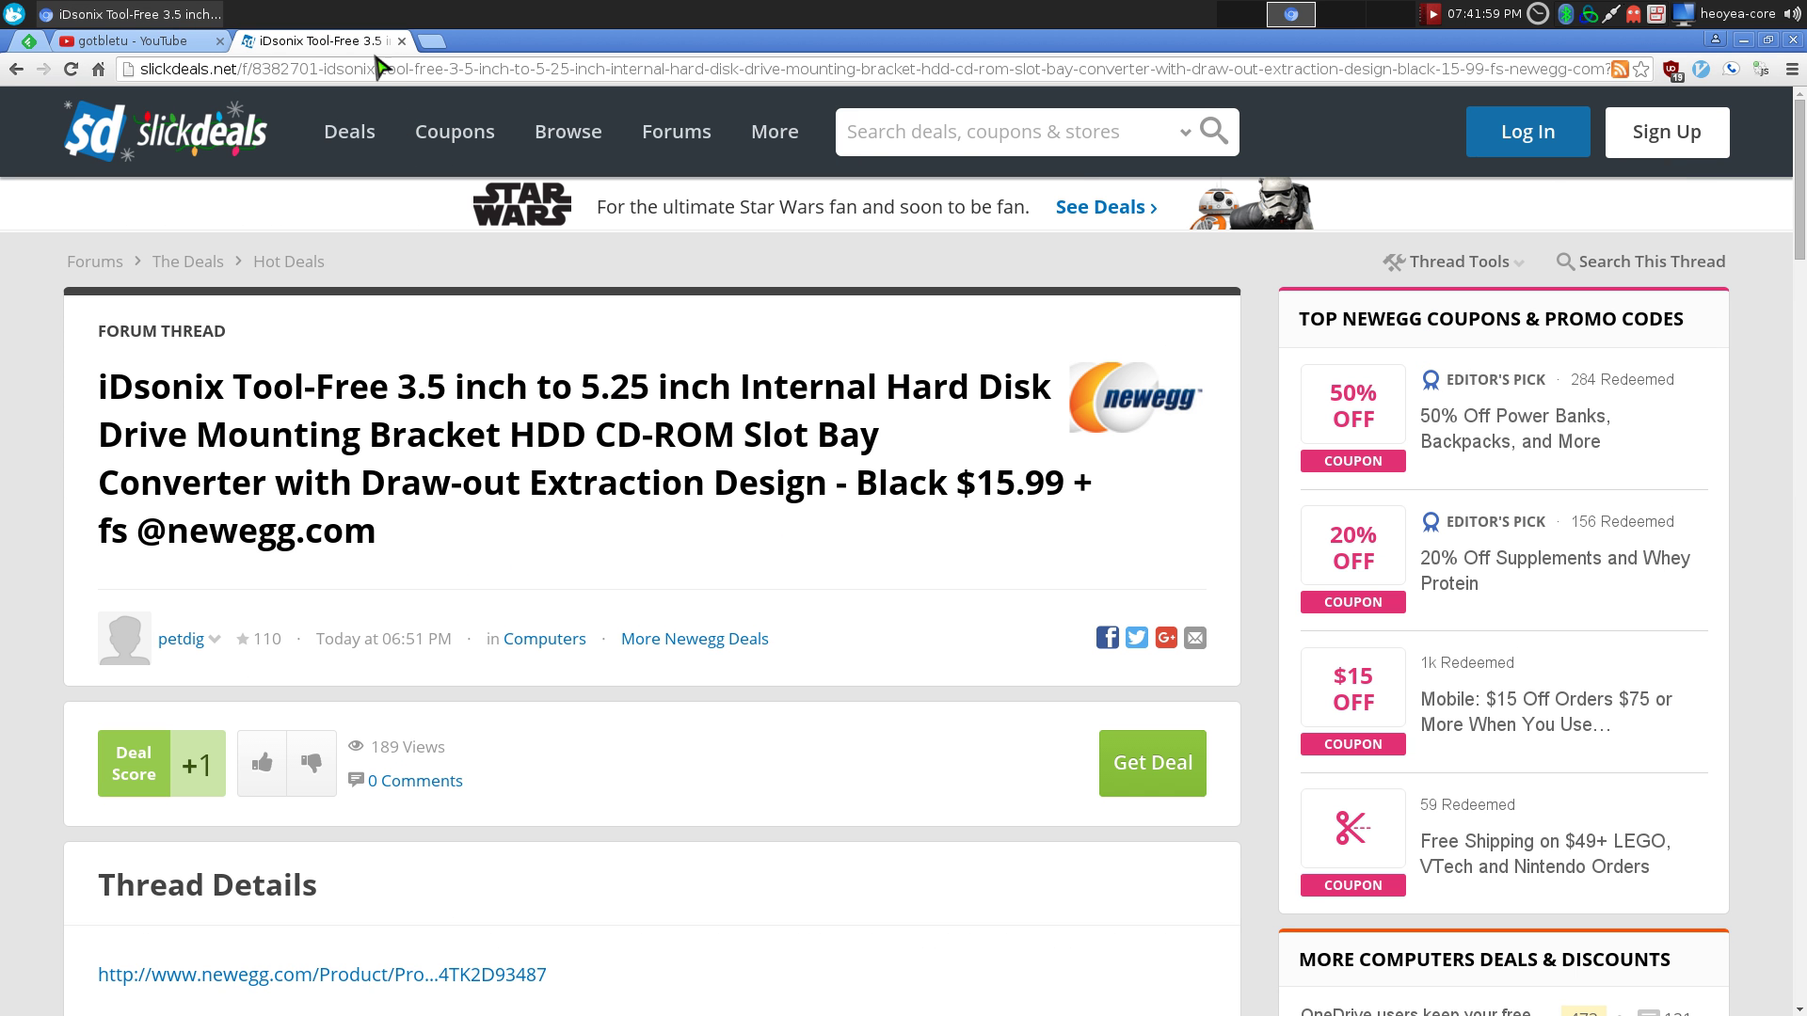
middle_click(376, 44)
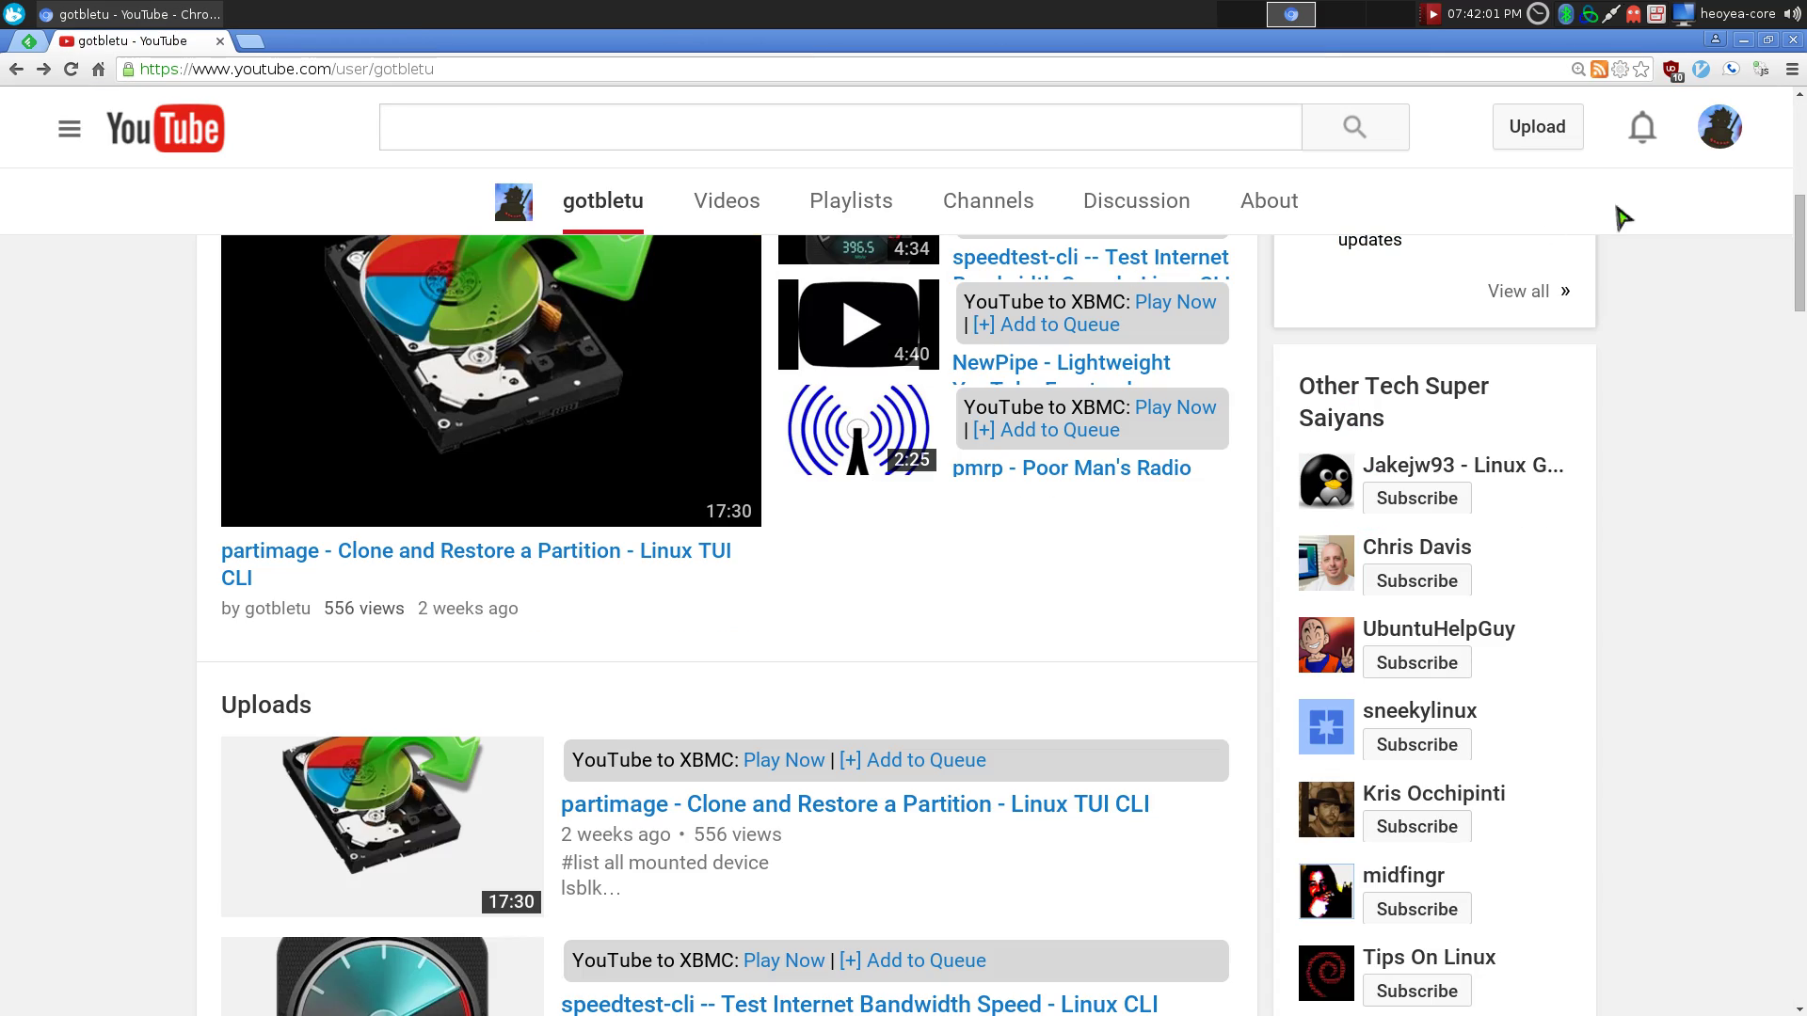
left_click(1744, 41)
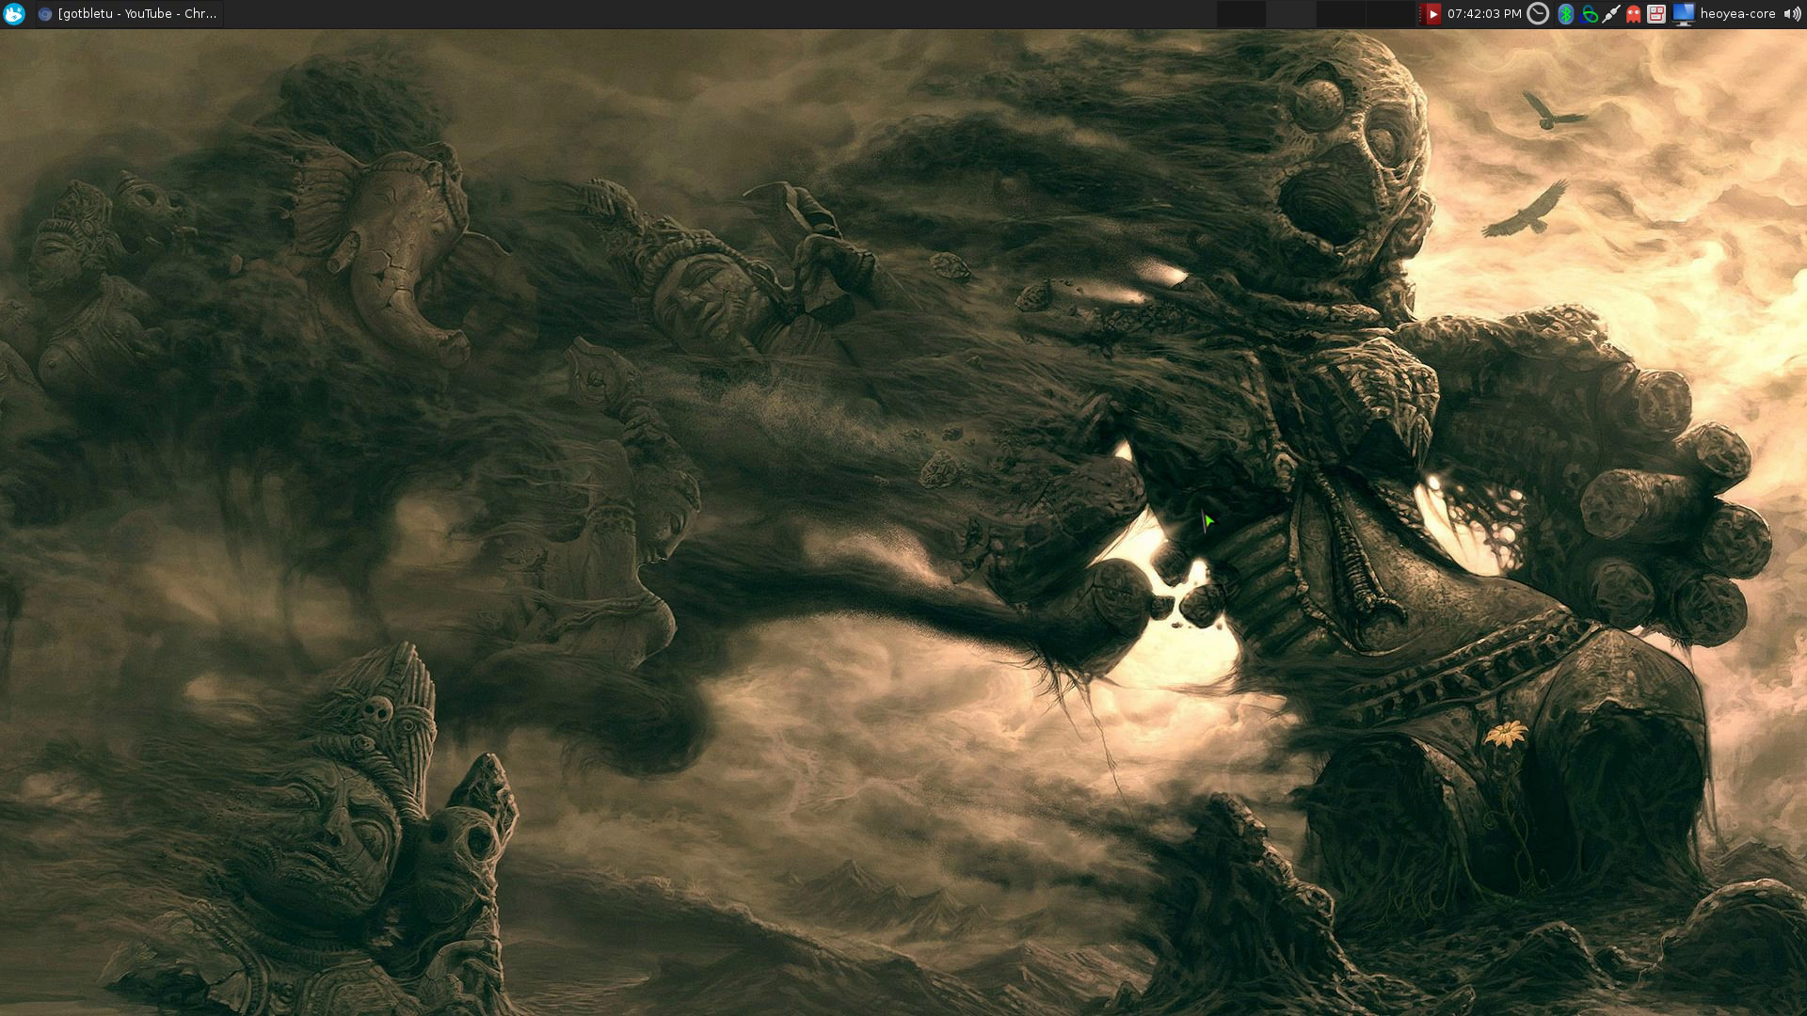
Step: Bring the terminal back and quit Mutt's HTML view to the inbox index
key("F12")
key("q")
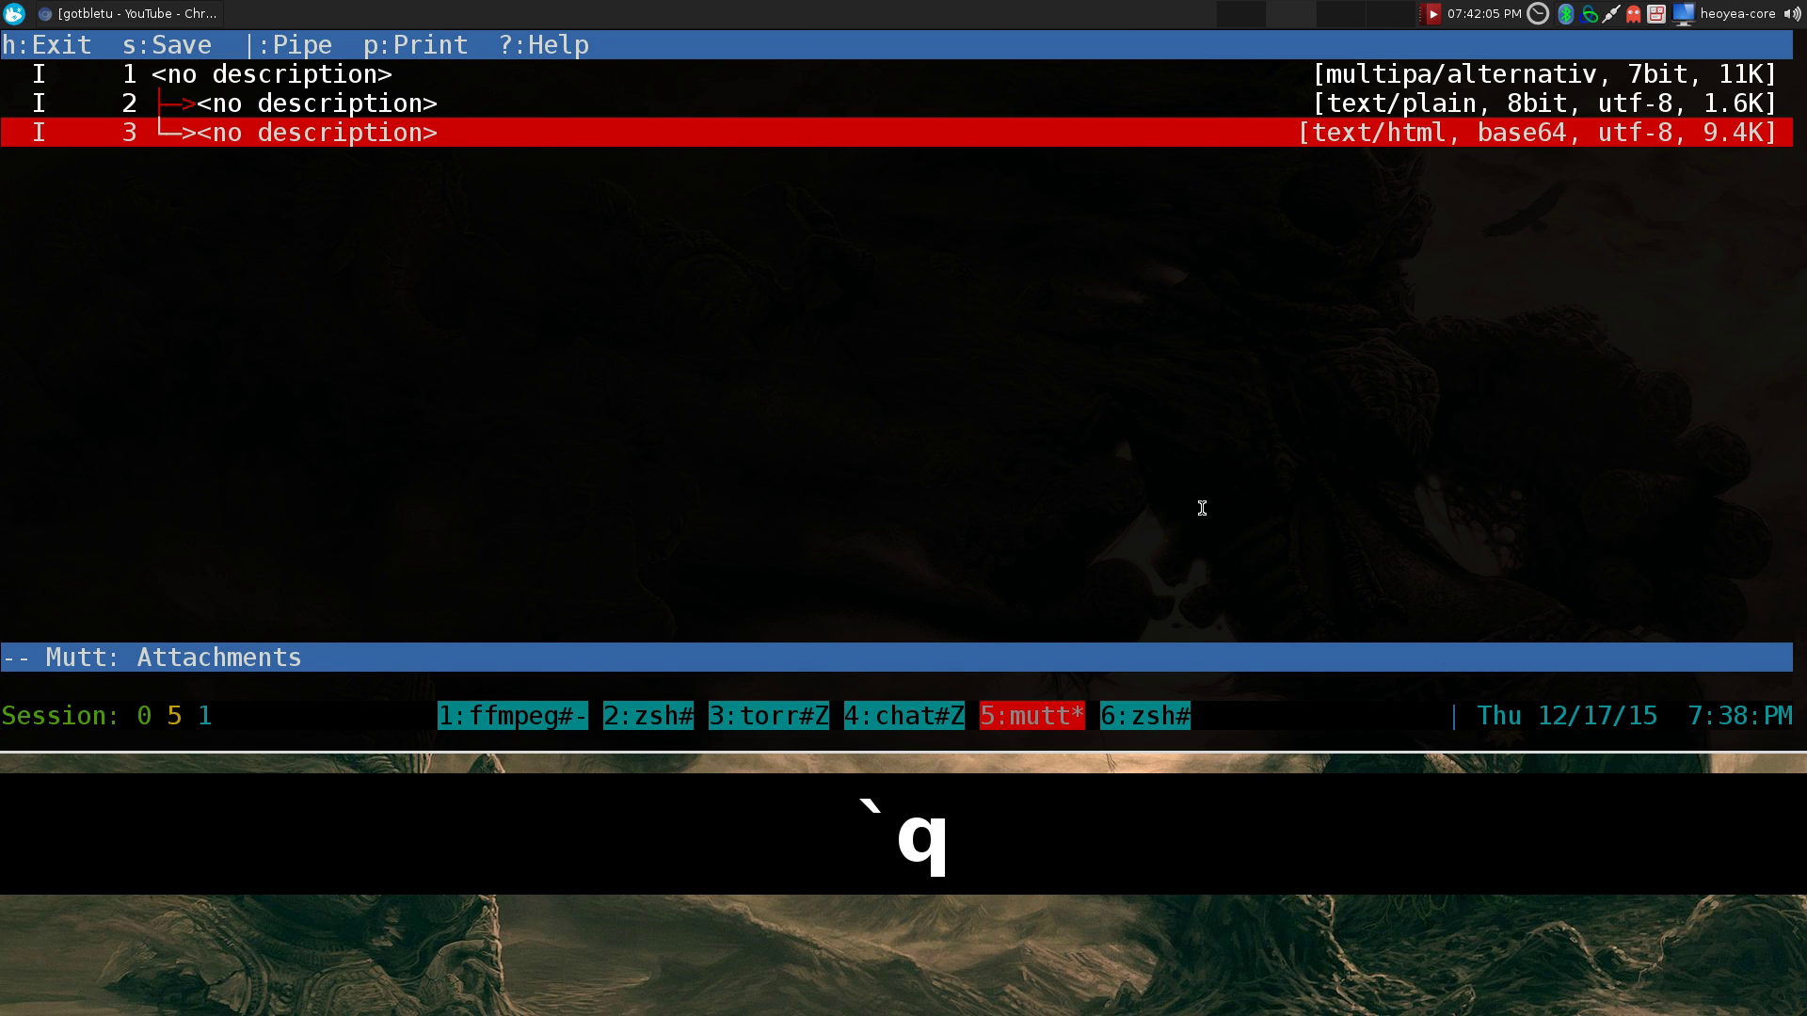
key("q")
Step: Switch to the zsh window, clear it, and run cfg-muttrc to open ~/.muttrc in Vim
key("ctrl+a")
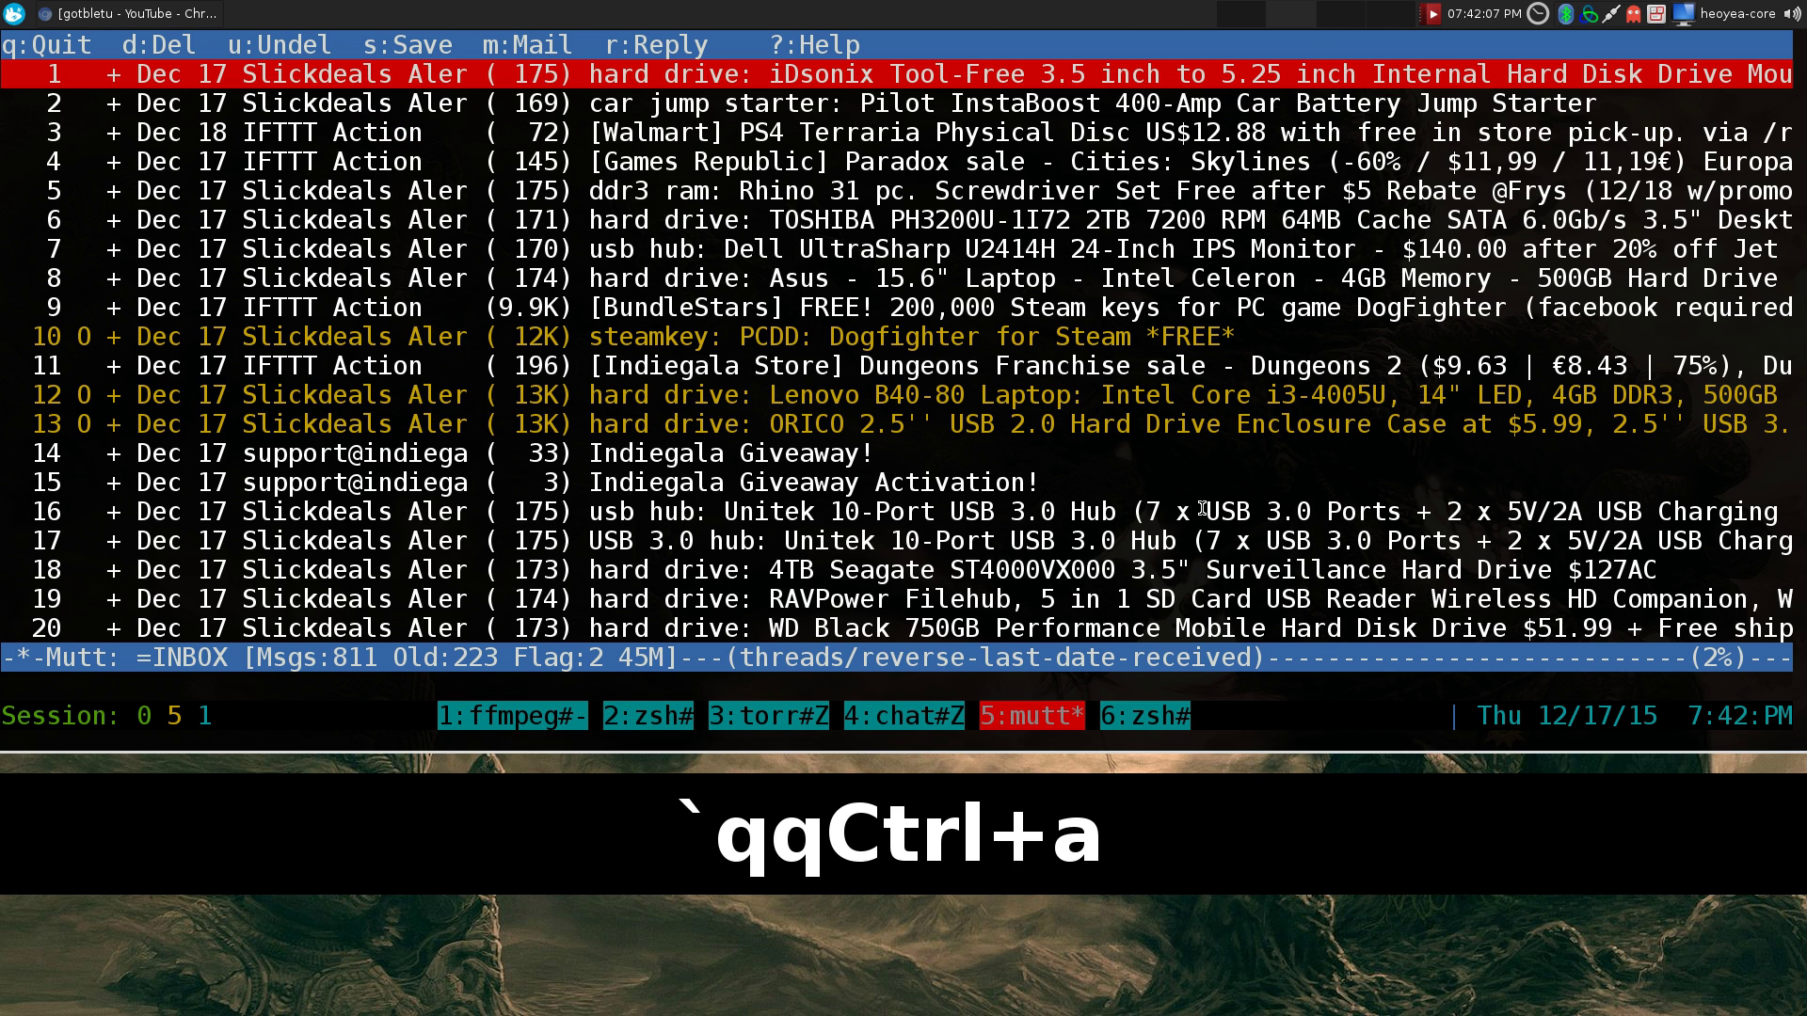
key("6")
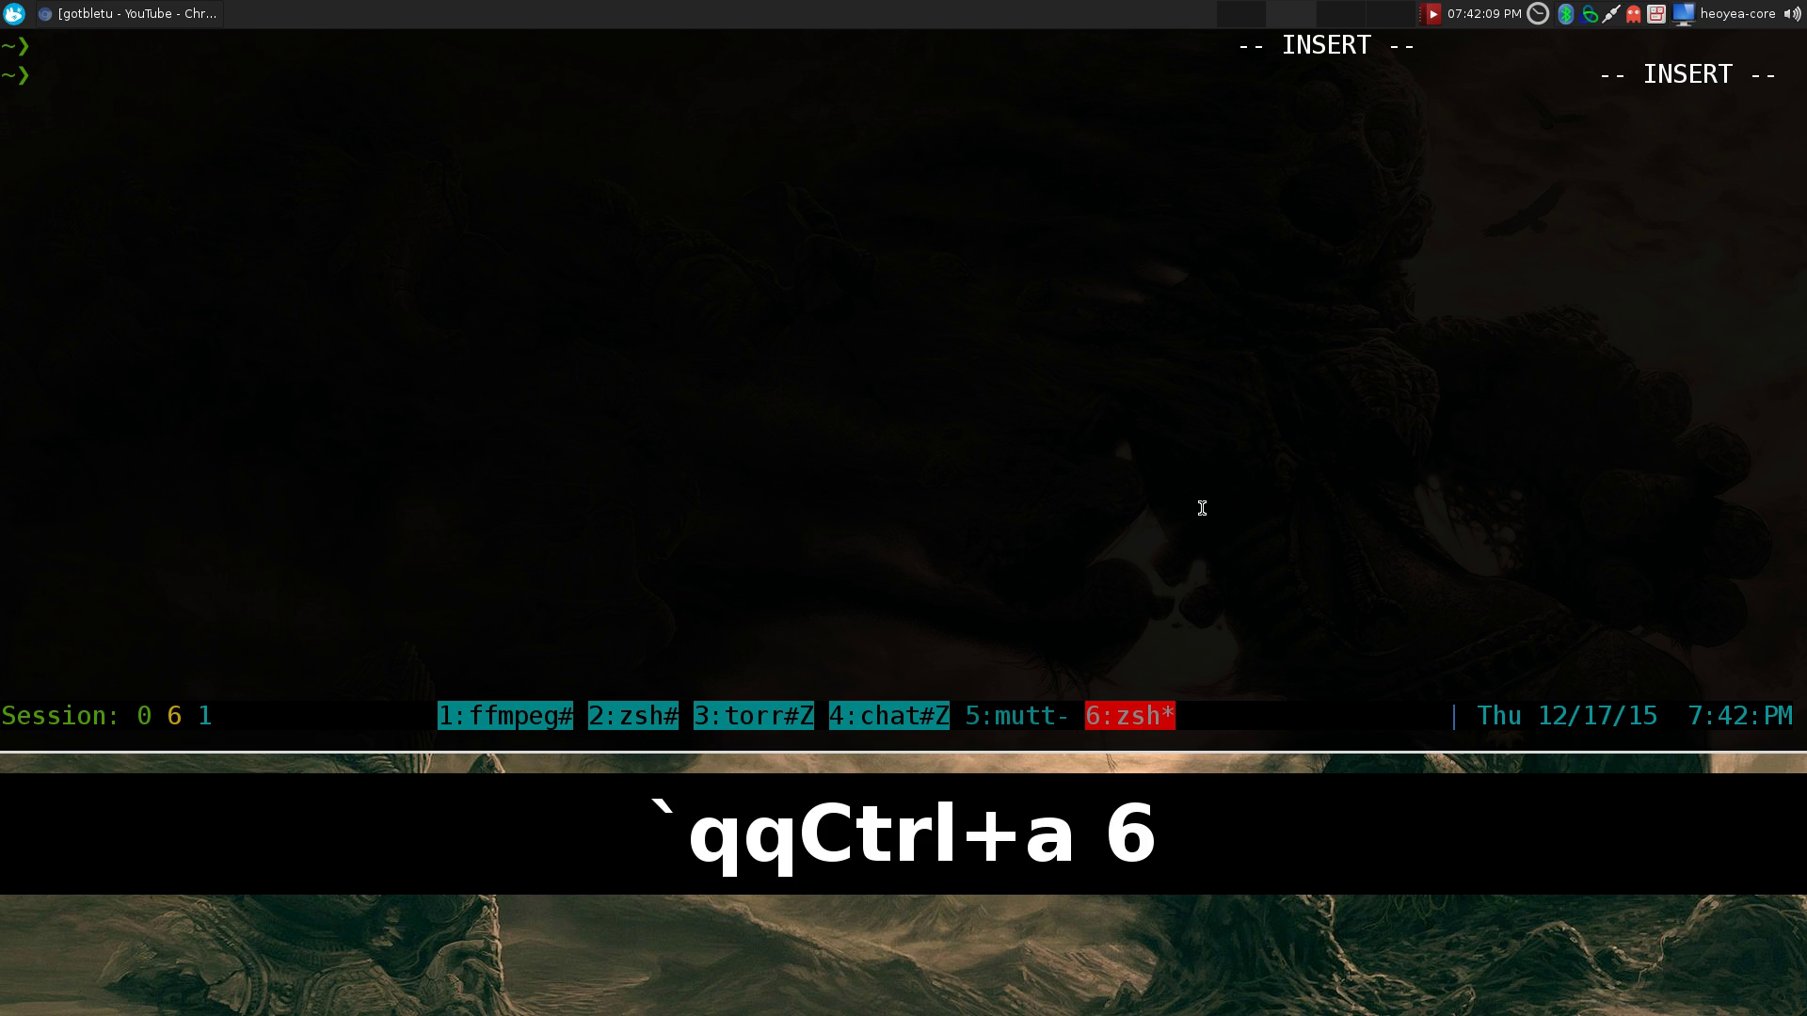
key("ctrl+l")
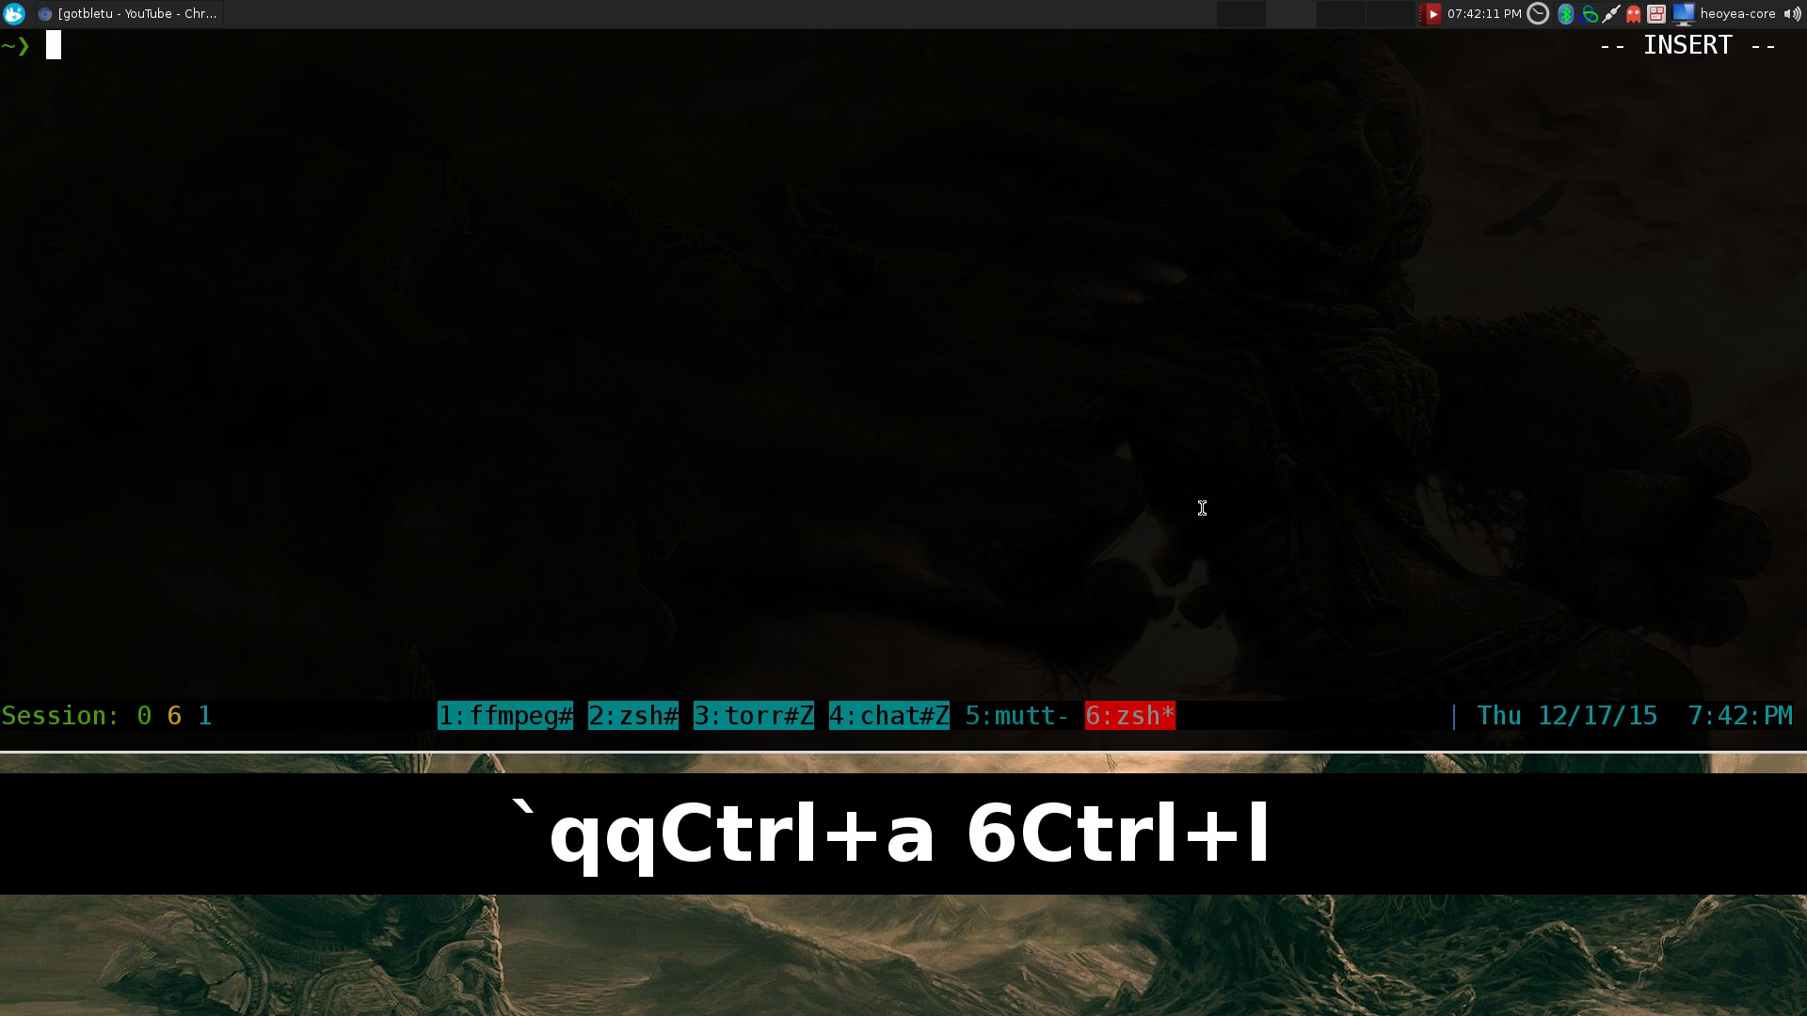
type("c-mu")
key("Tab")
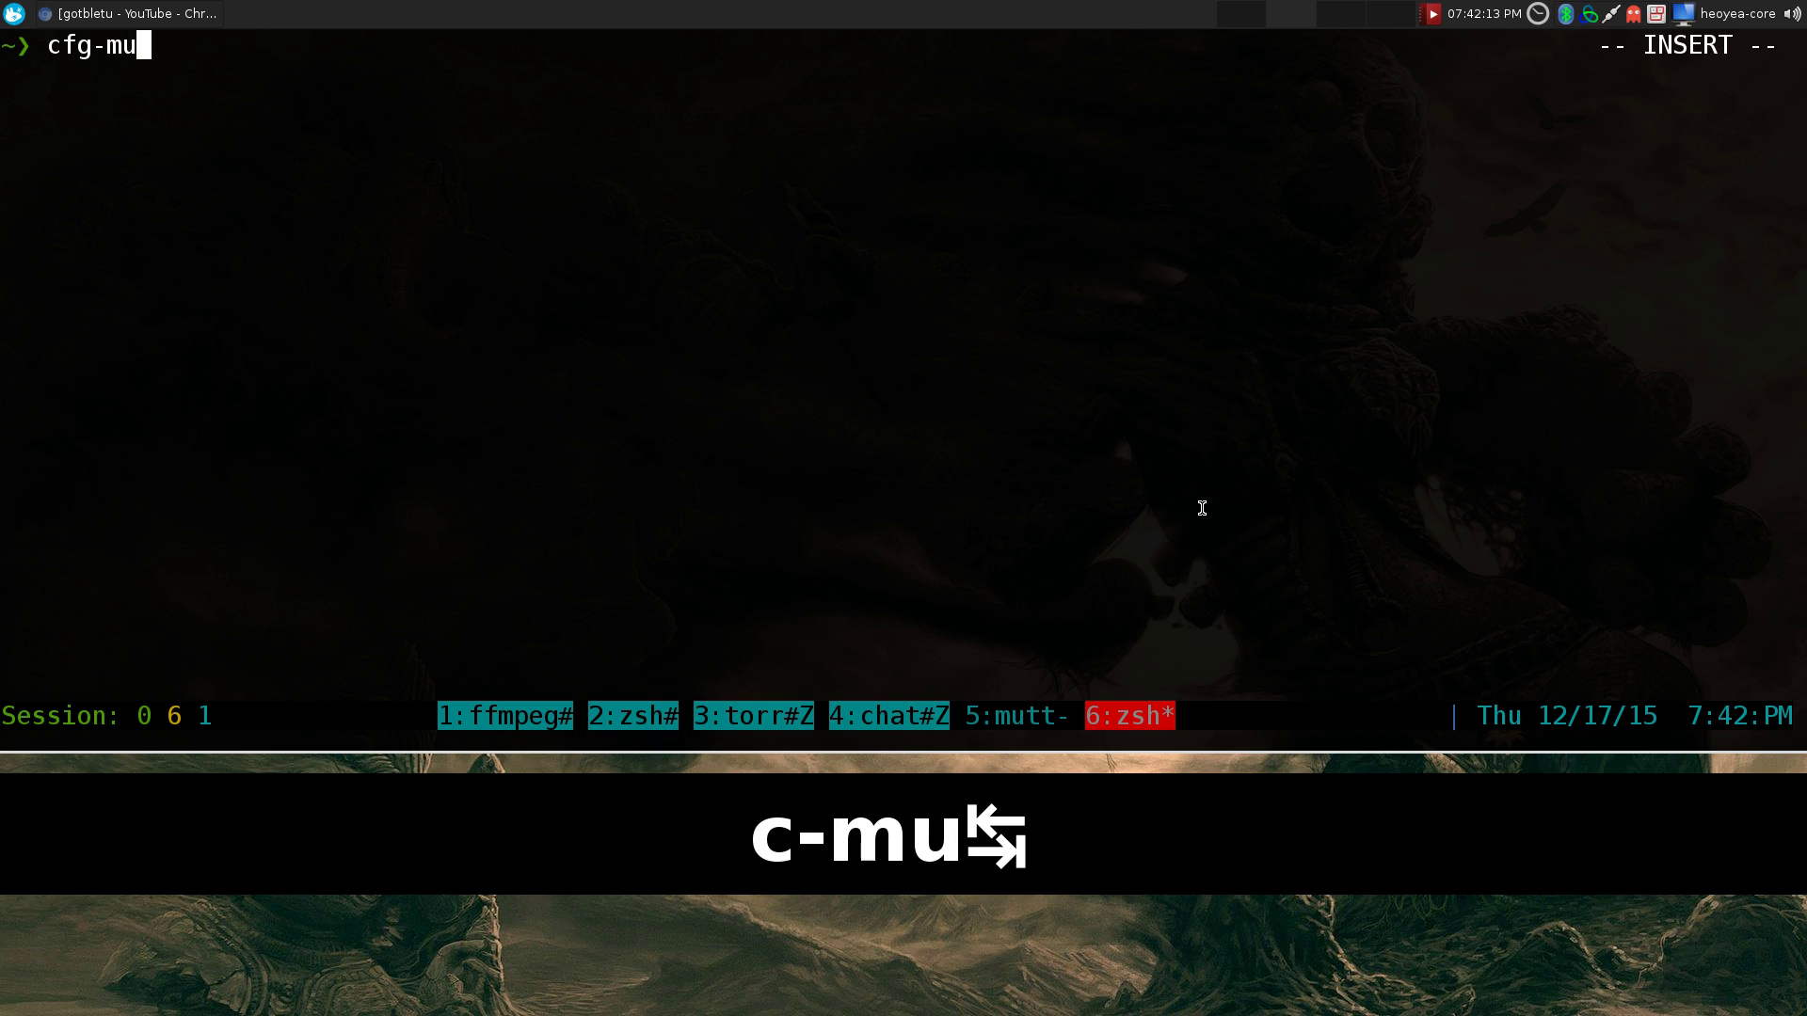
key("Tab")
key("Tab")
key("Tab")
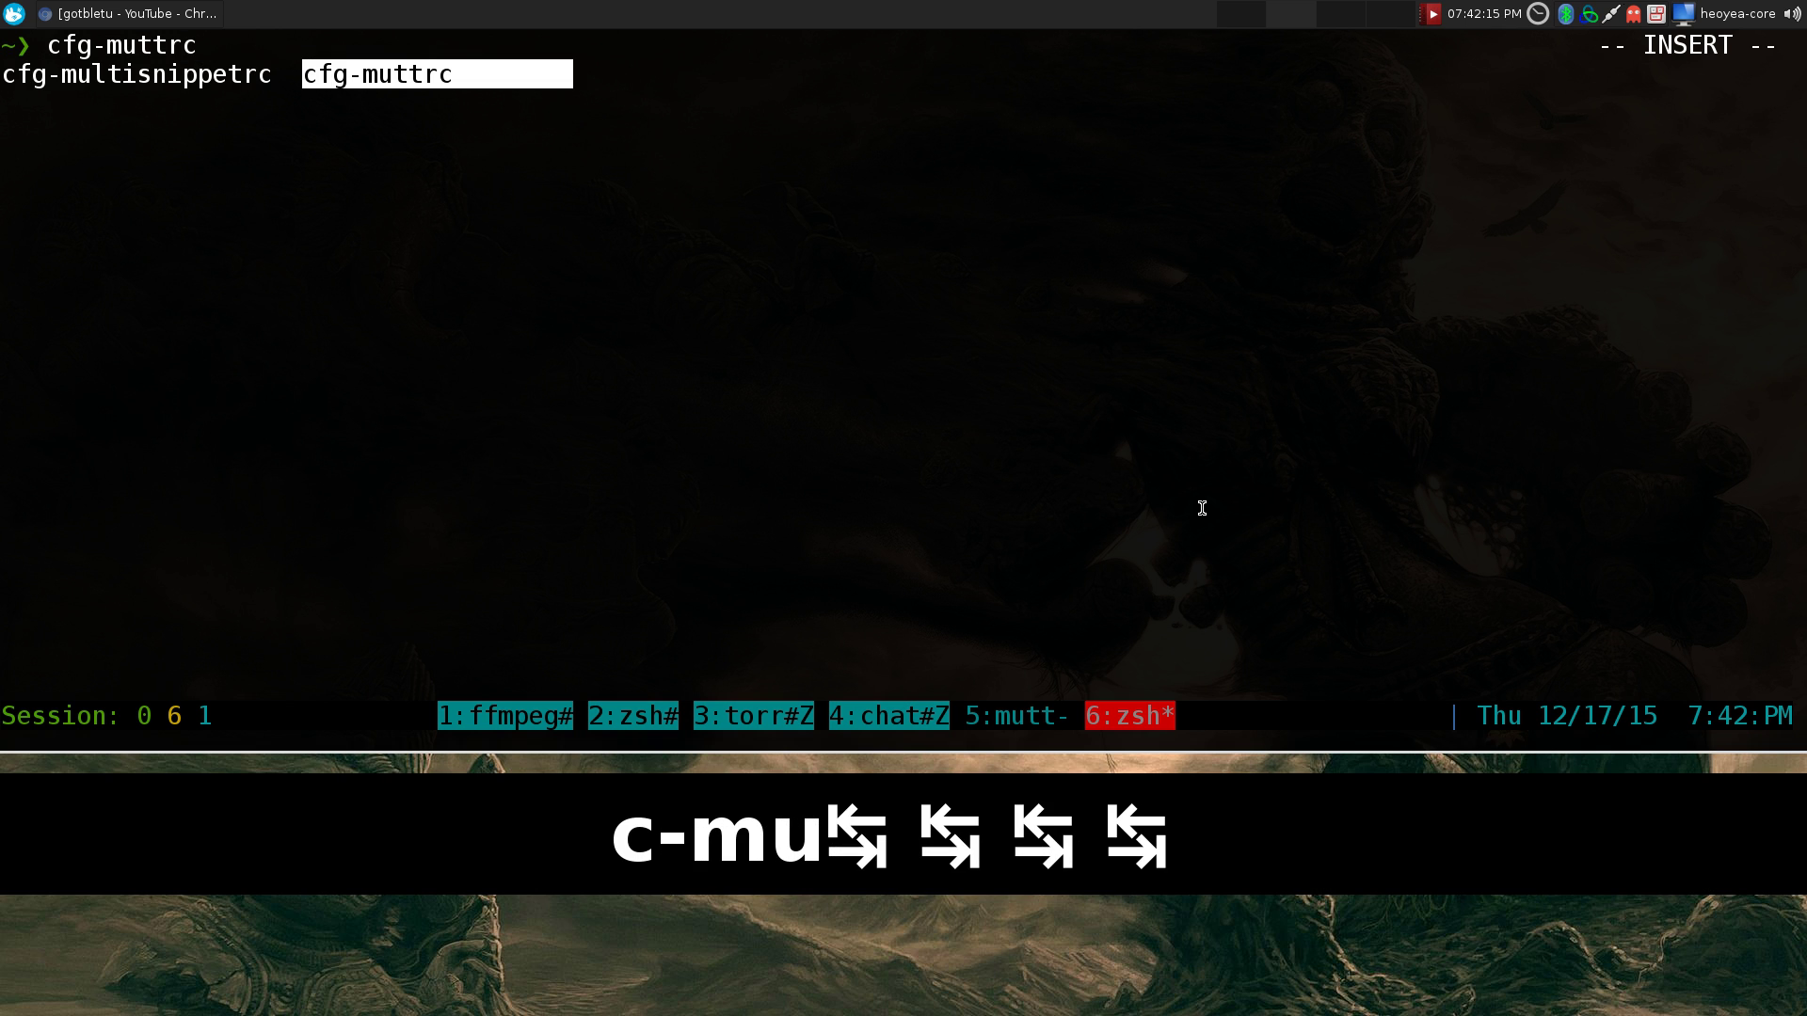
key("Return")
key("Return")
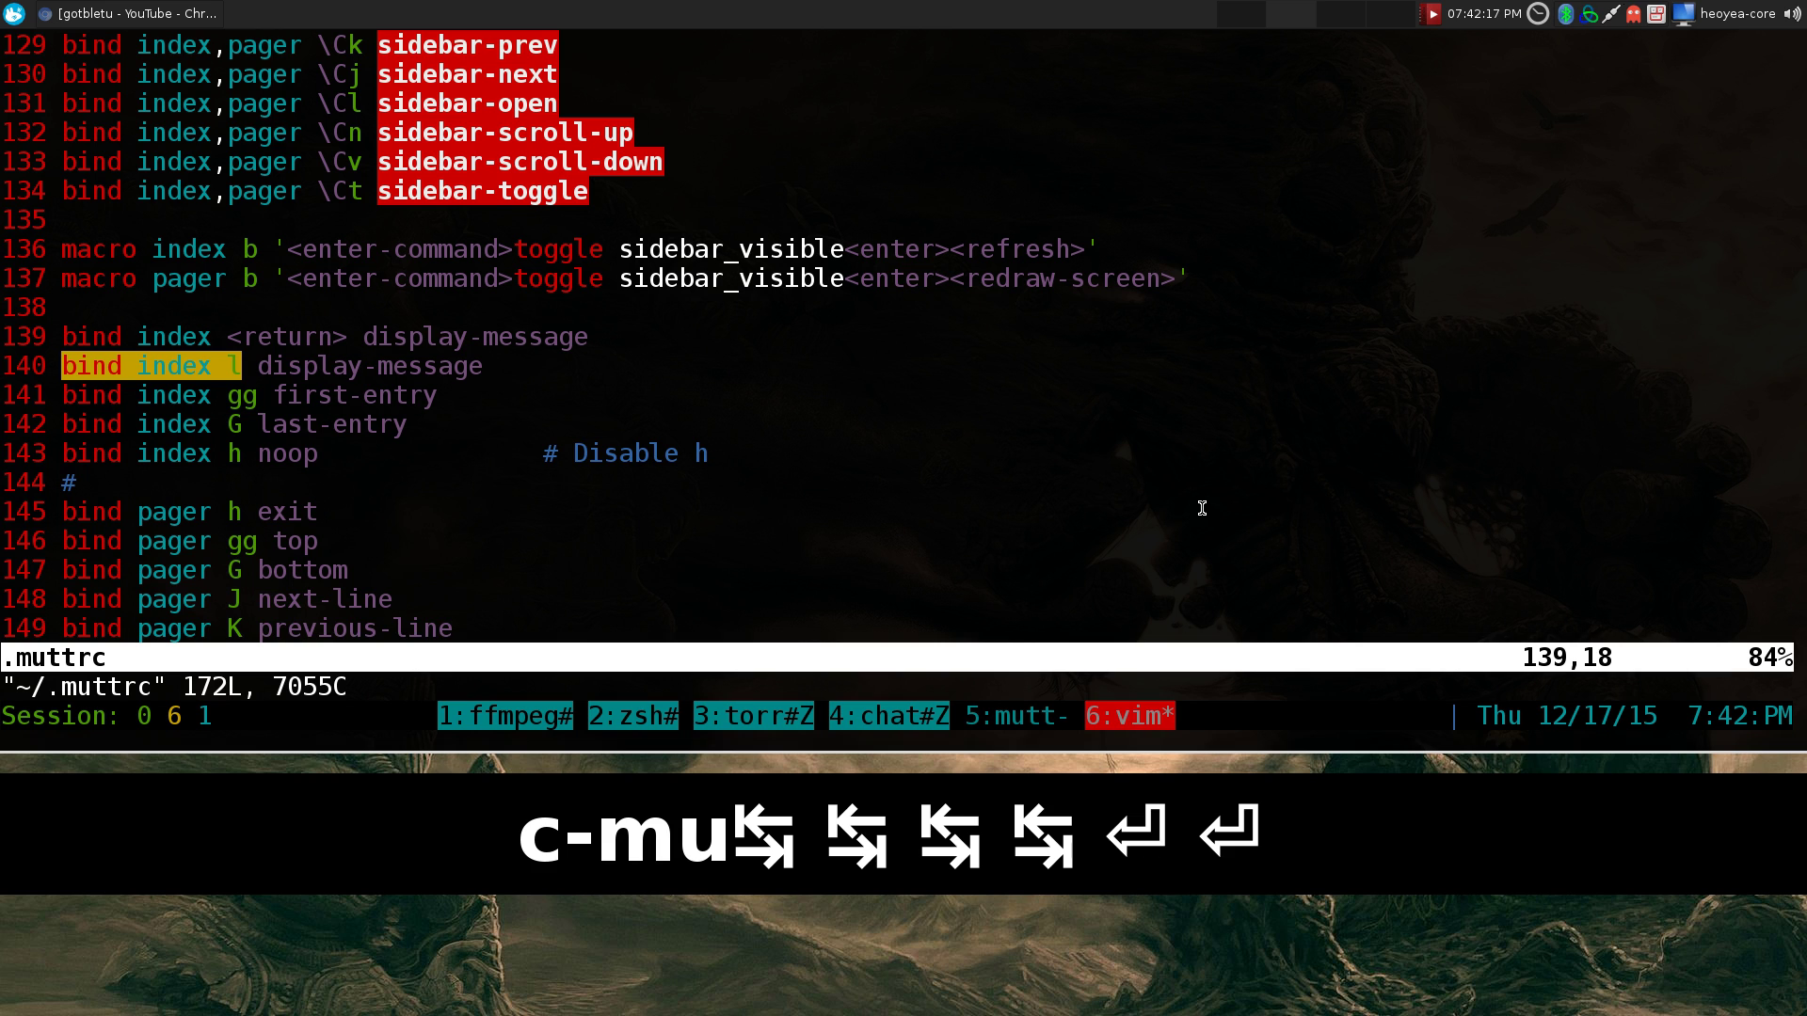
Step: Jump to the end of .muttrc and unfold the HTML Rendering section
left_click_drag(17, 686, 149, 686)
left_click(490, 517)
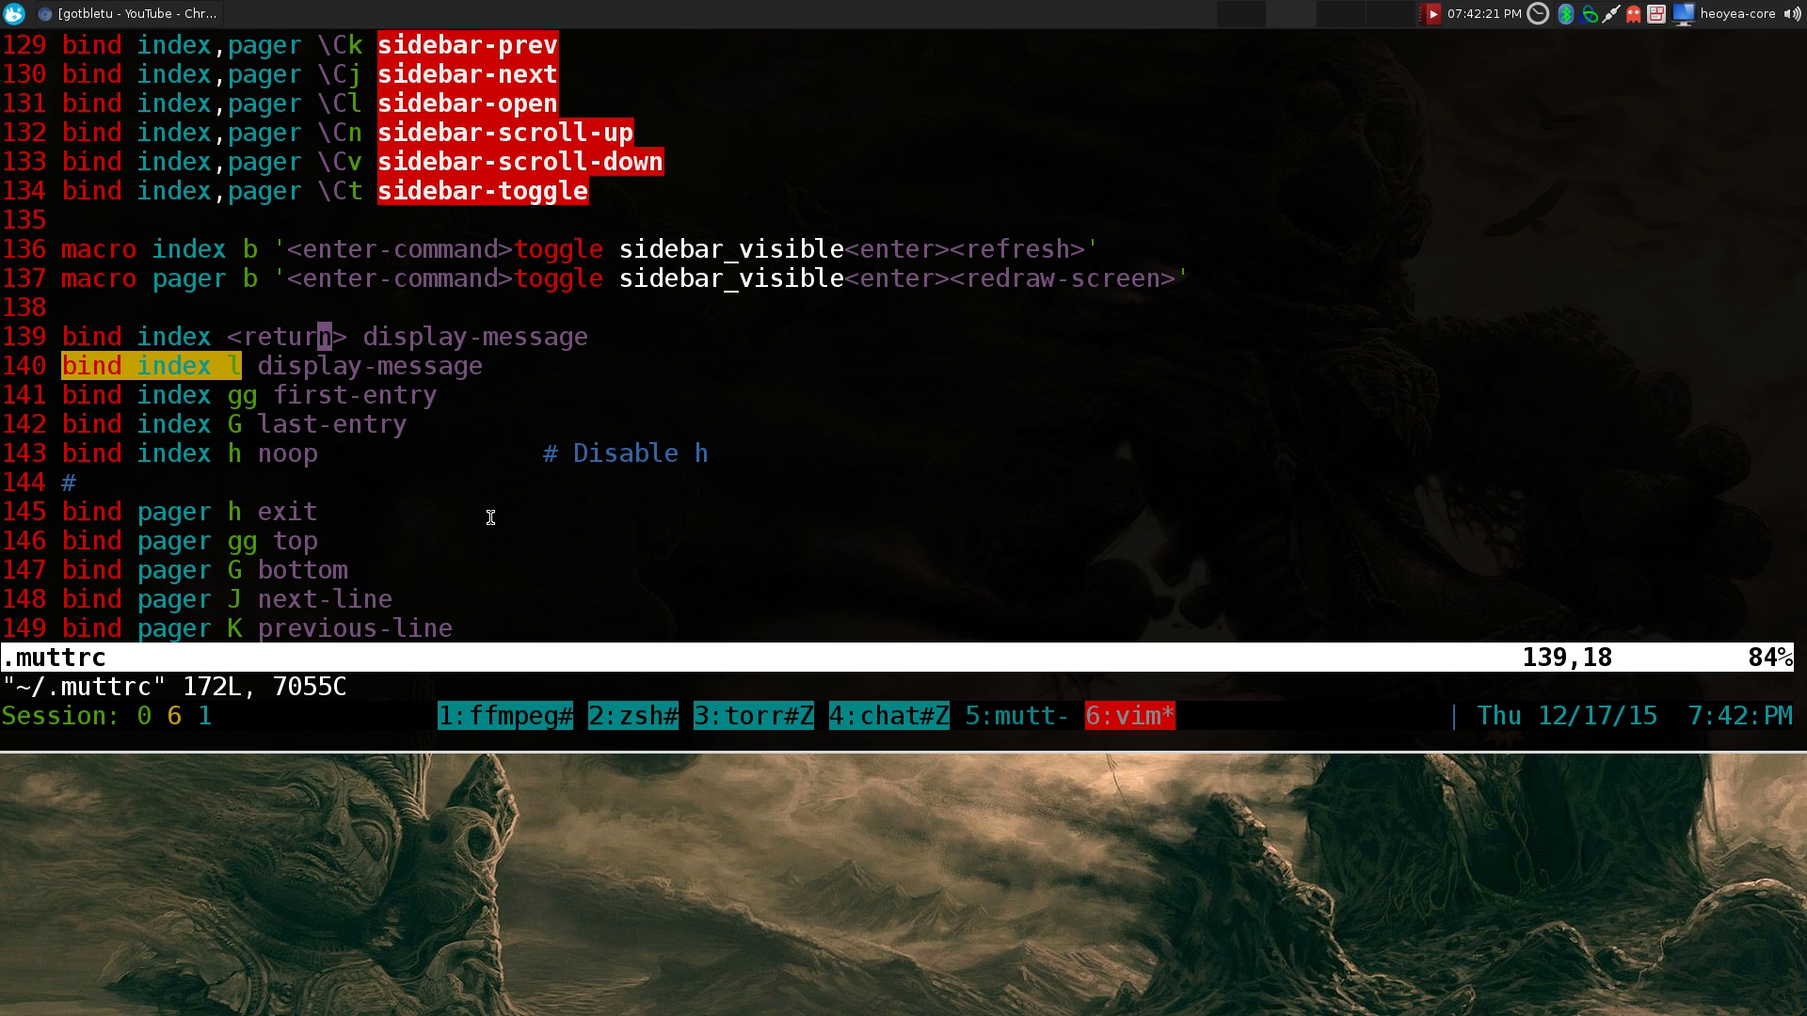
key("shift+g")
key("k")
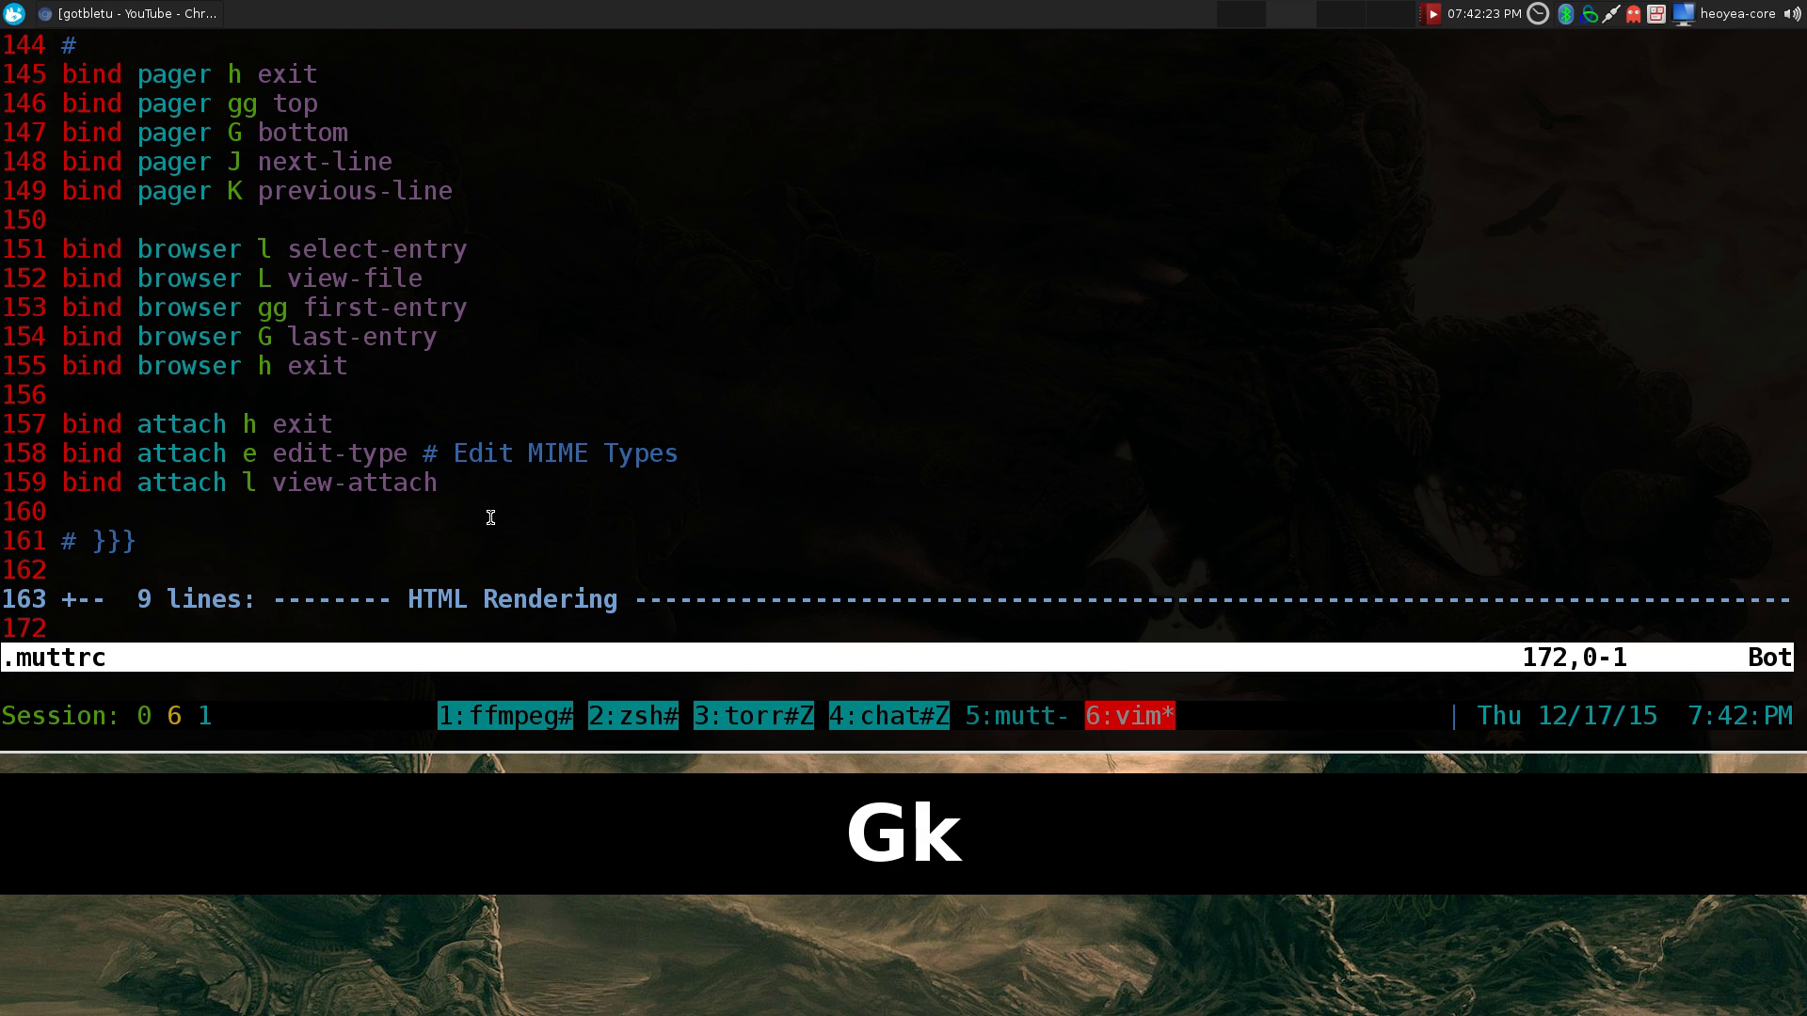
key("z")
key("a")
Step: Line-select the auto_view text/html and alternative_order lines, then clear the selection
key("j")
key("j")
key("j")
key("j")
key("j")
key("j")
key("j")
key("j")
key("j")
key("j")
key("j")
key("j")
key("j")
key("j")
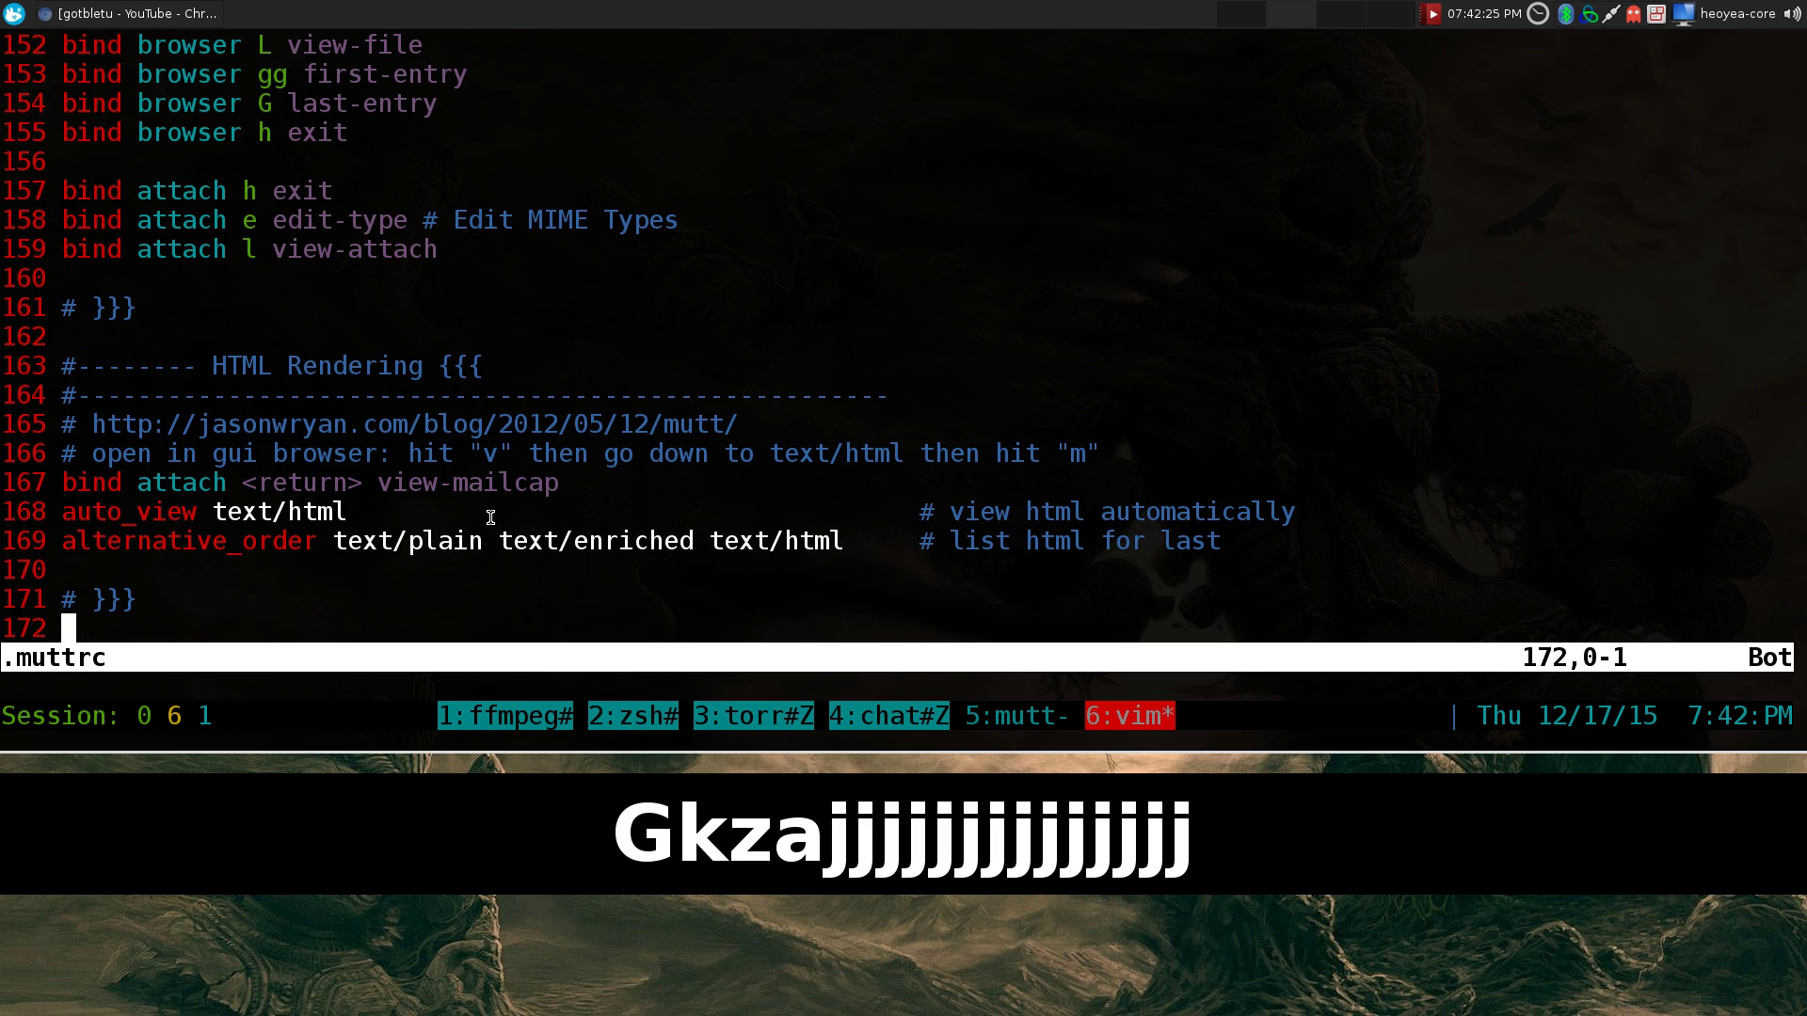
key("k")
key("k")
key("k")
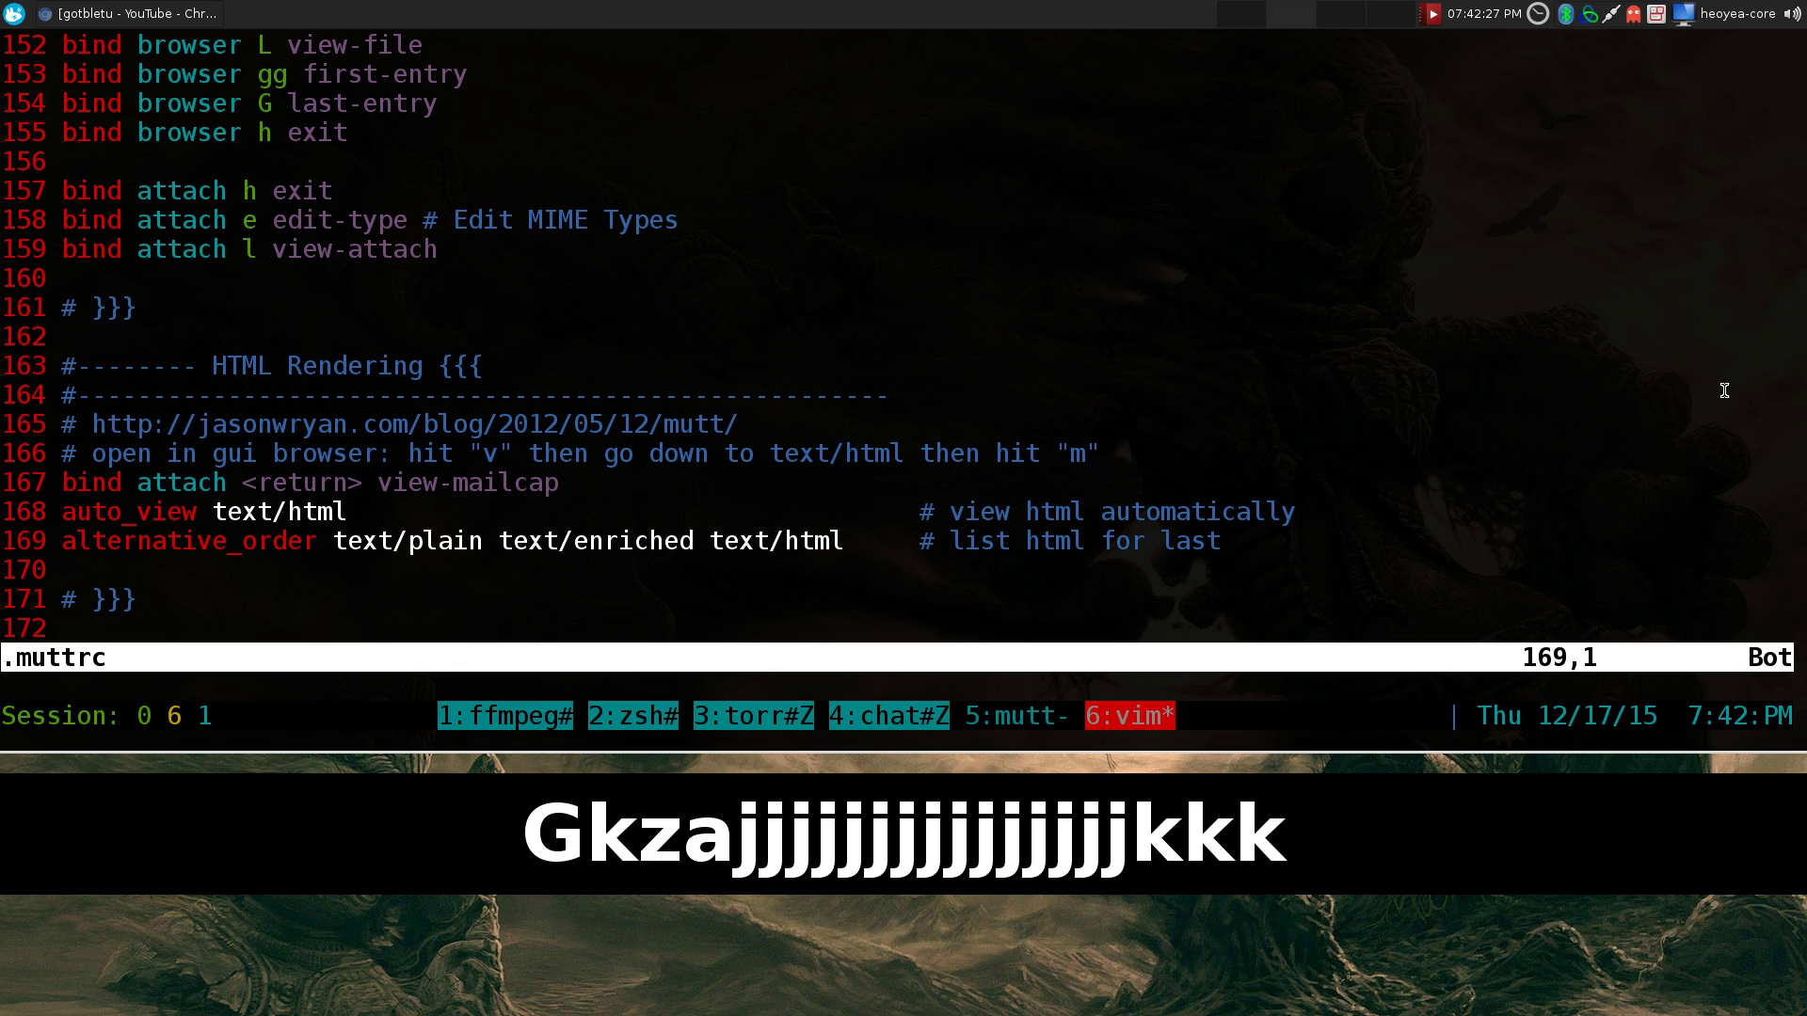
key("k")
key("shift+v")
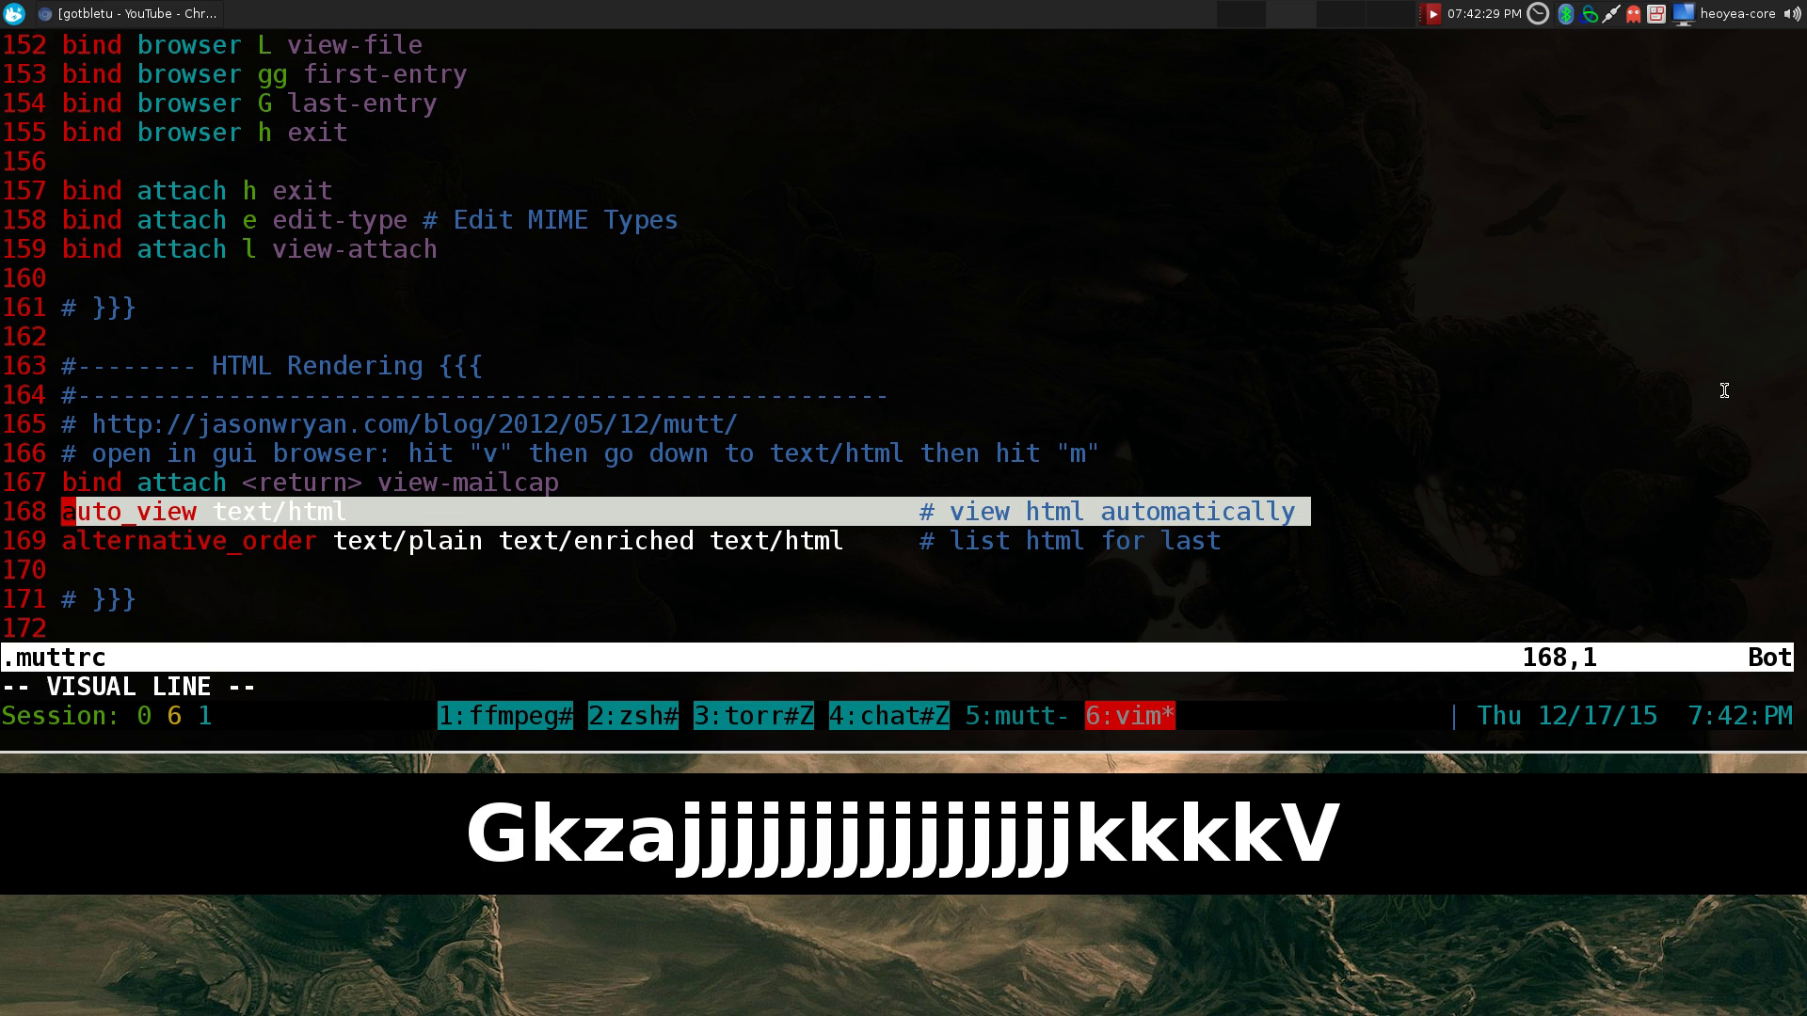
key("j")
key("k")
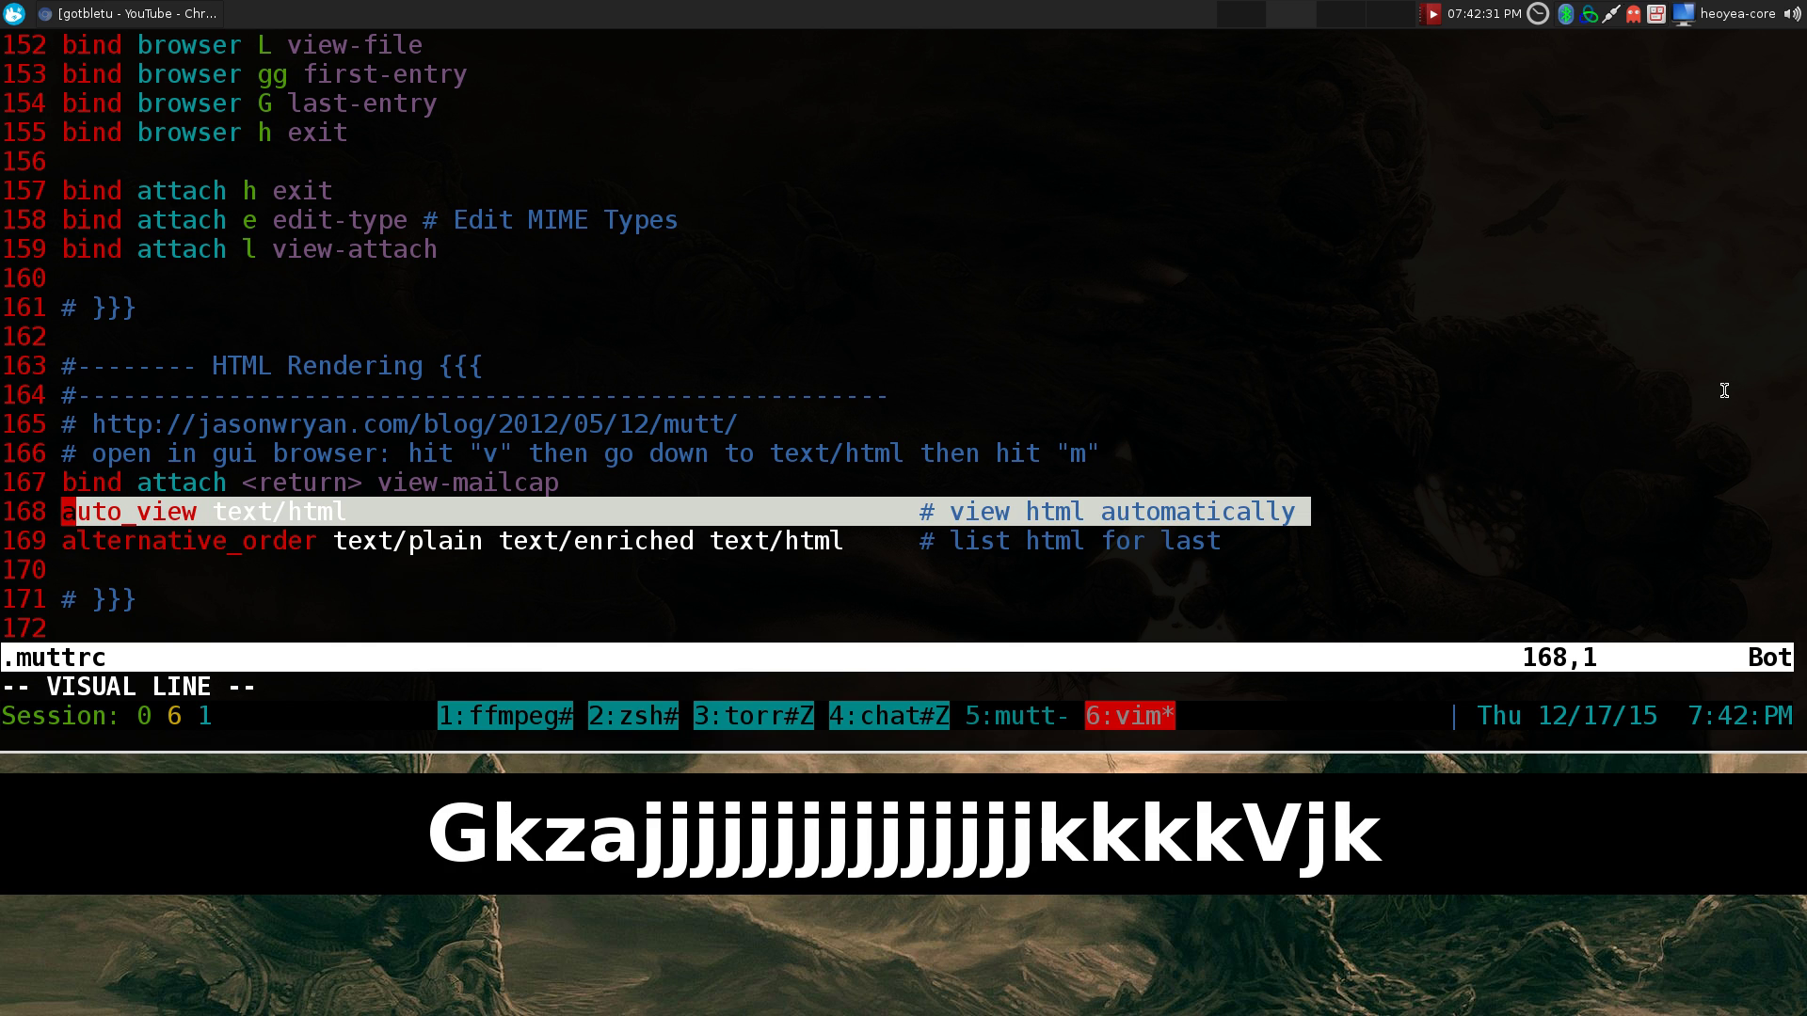
key("j")
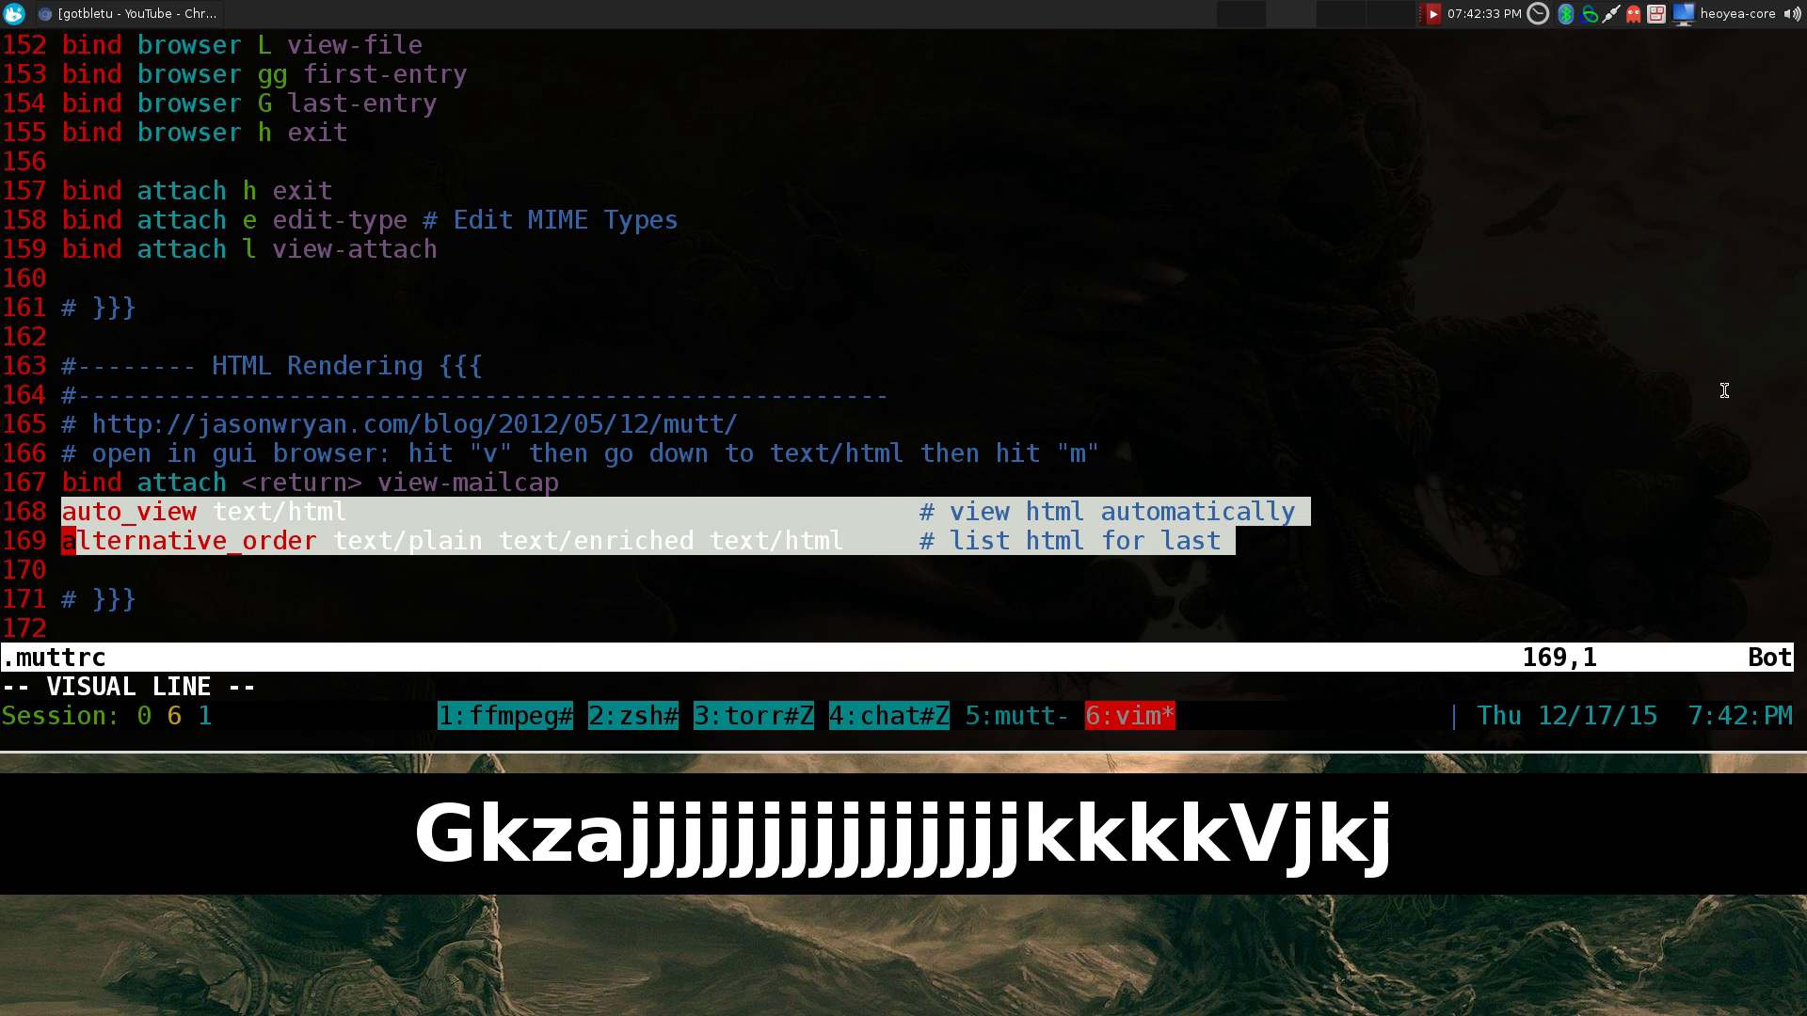
key("Escape")
key("Escape")
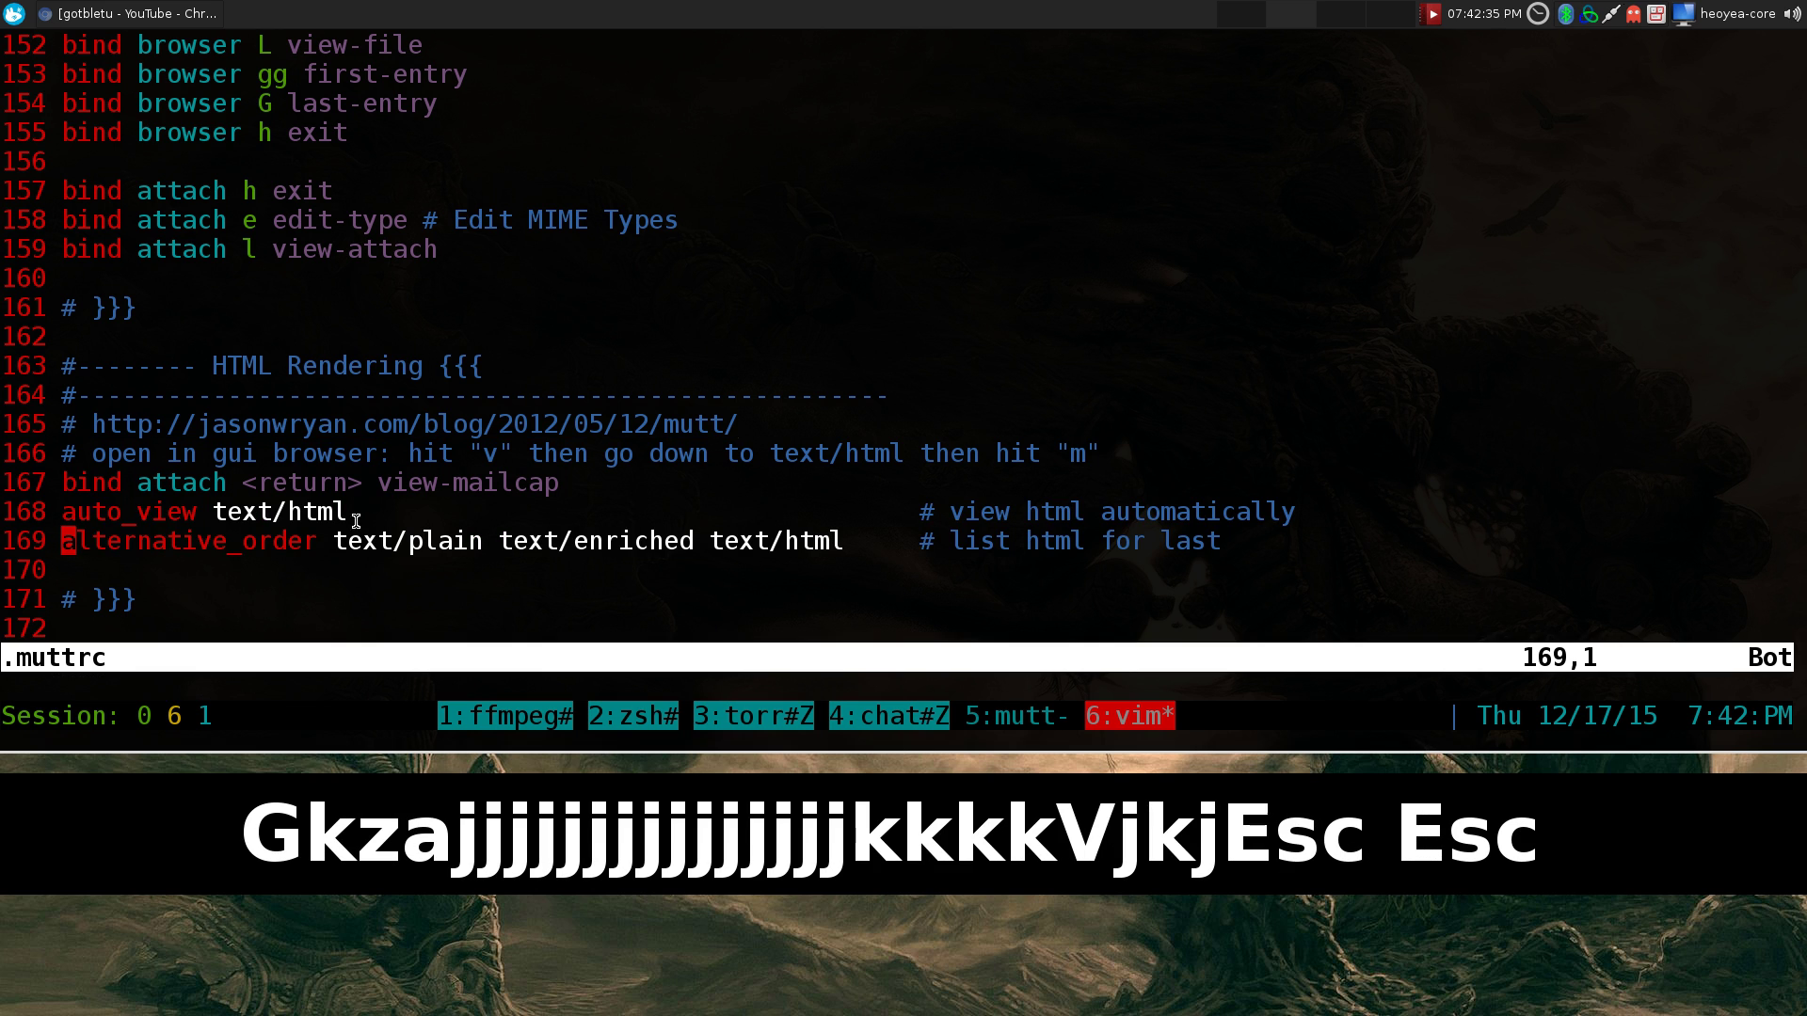
left_click_drag(63, 515, 340, 513)
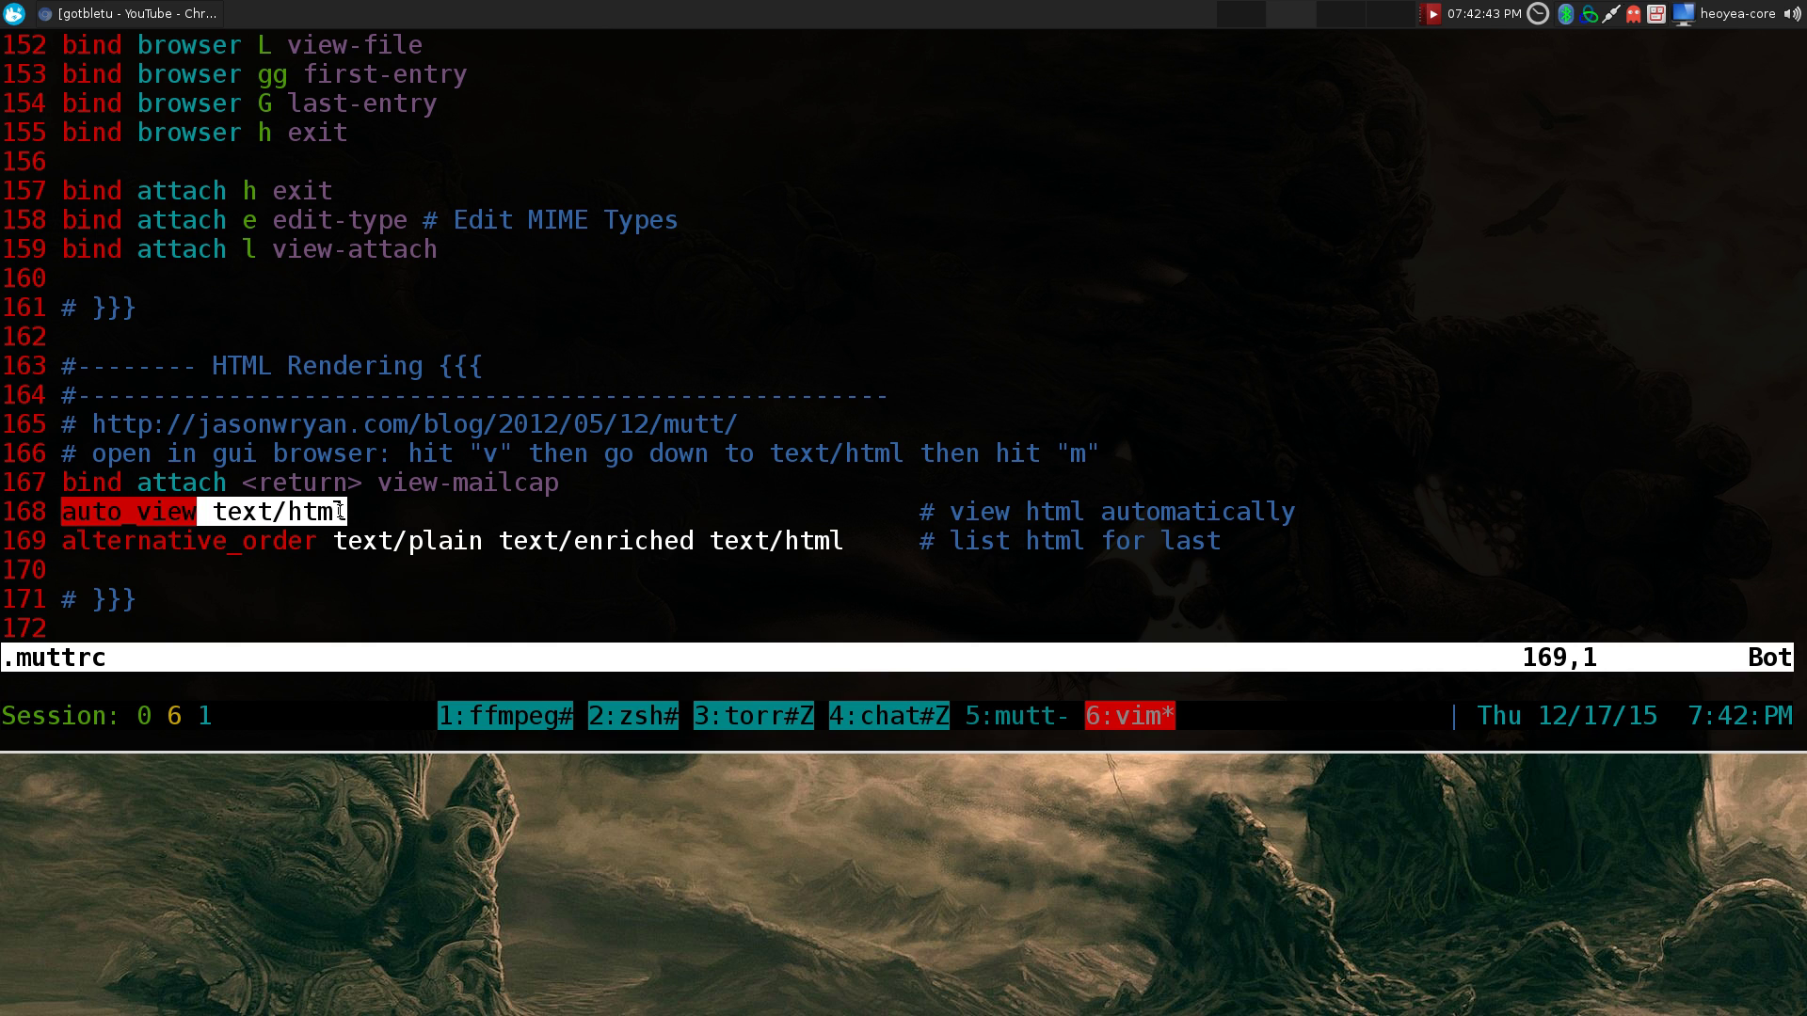
left_click(340, 512)
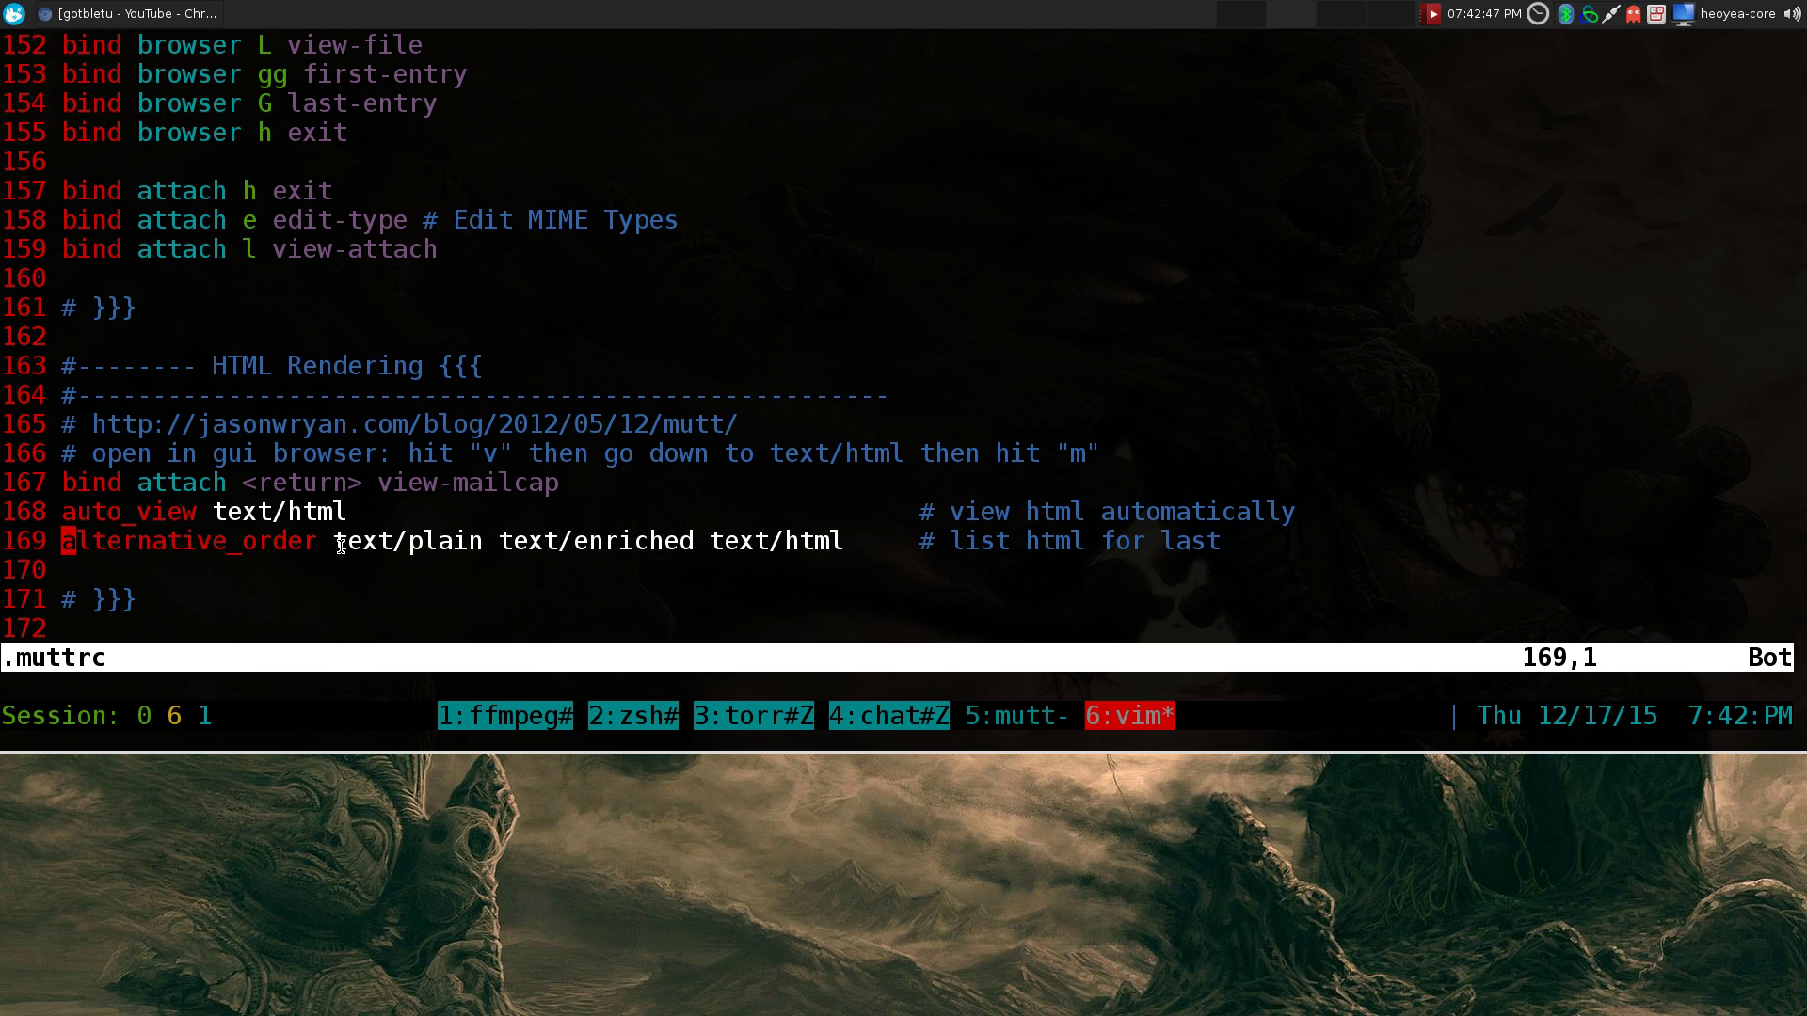
left_click_drag(335, 547, 846, 540)
left_click(1048, 568)
left_click_drag(64, 486, 561, 482)
left_click(376, 482)
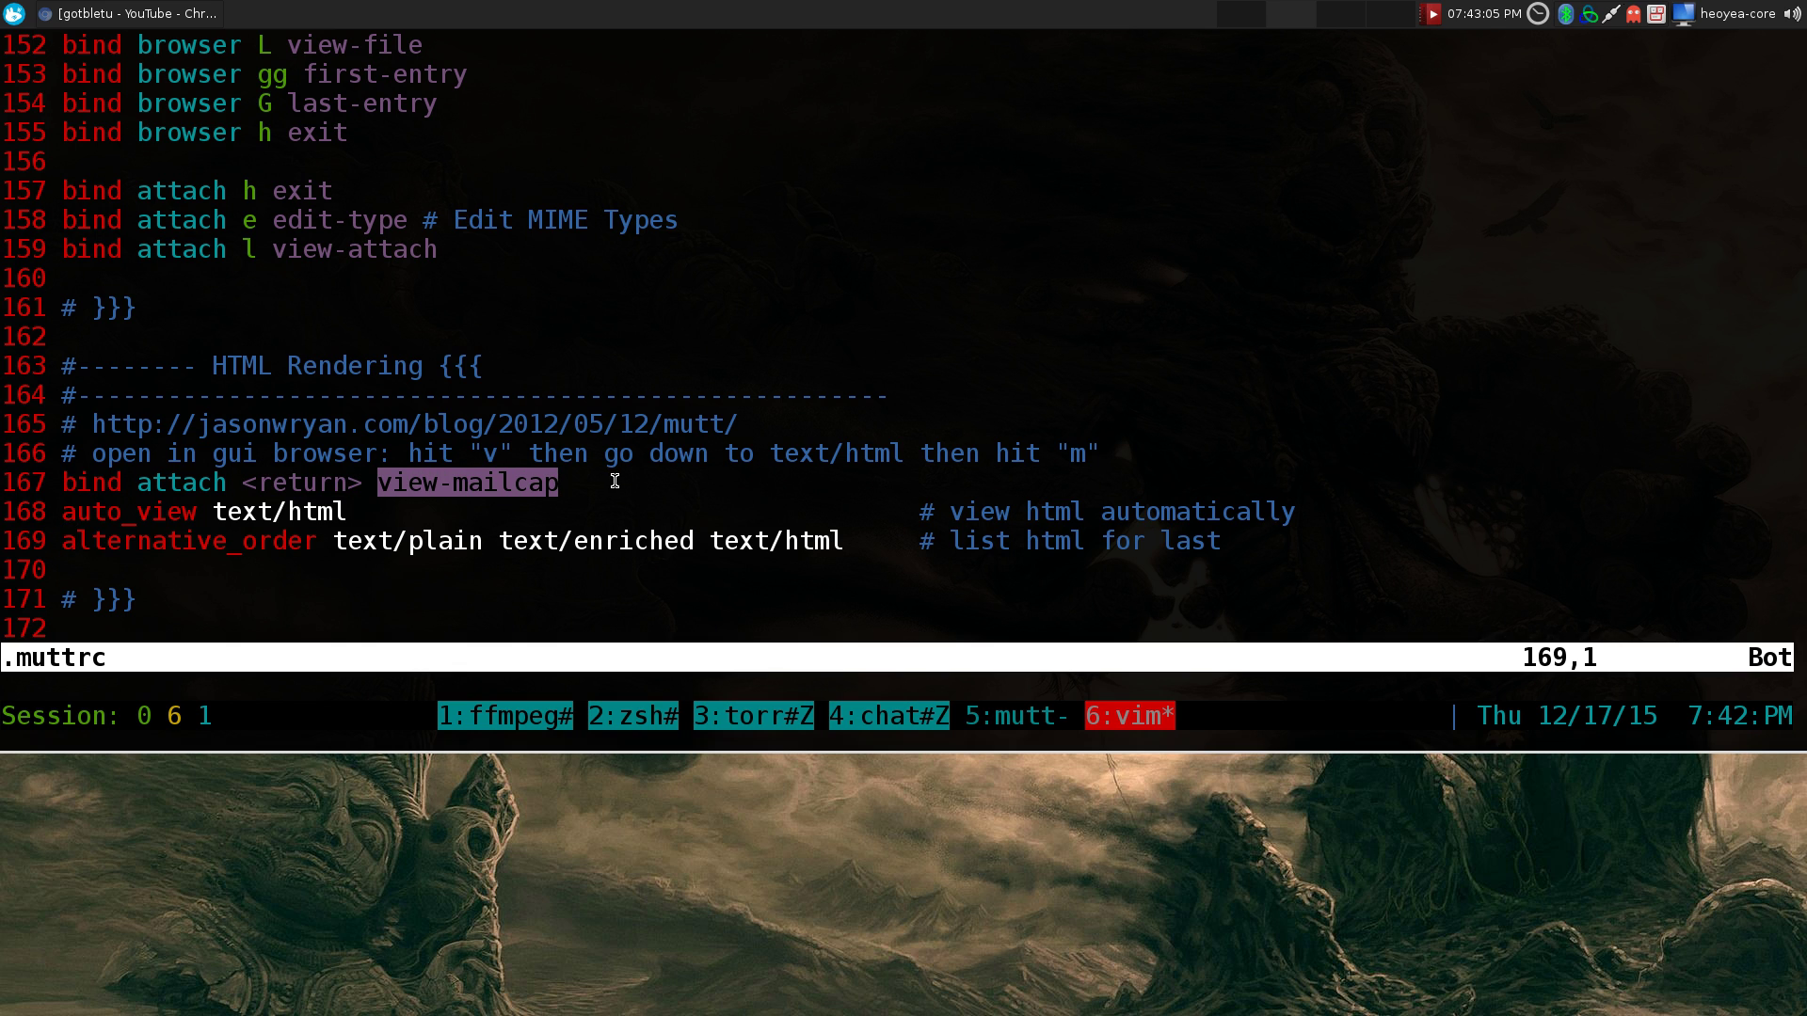
left_click(856, 465)
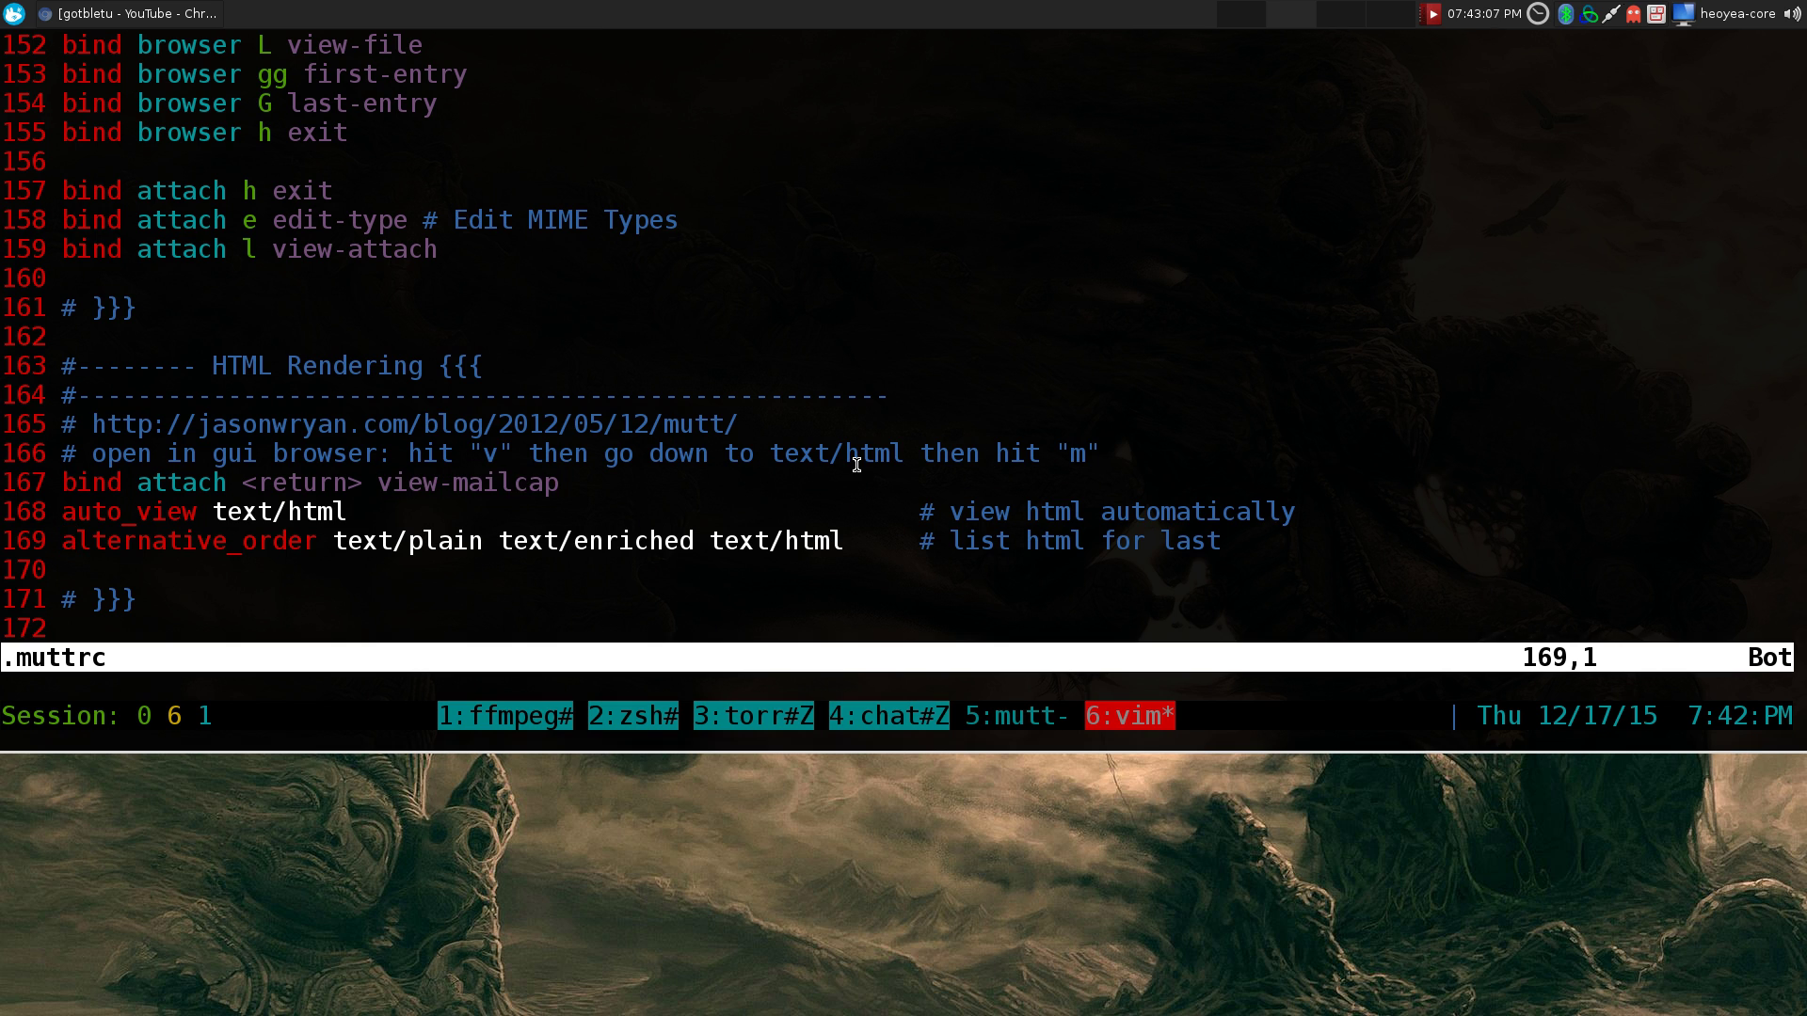
left_click_drag(92, 463, 455, 463)
left_click(459, 463)
double_click(487, 456)
left_click_drag(769, 456, 904, 460)
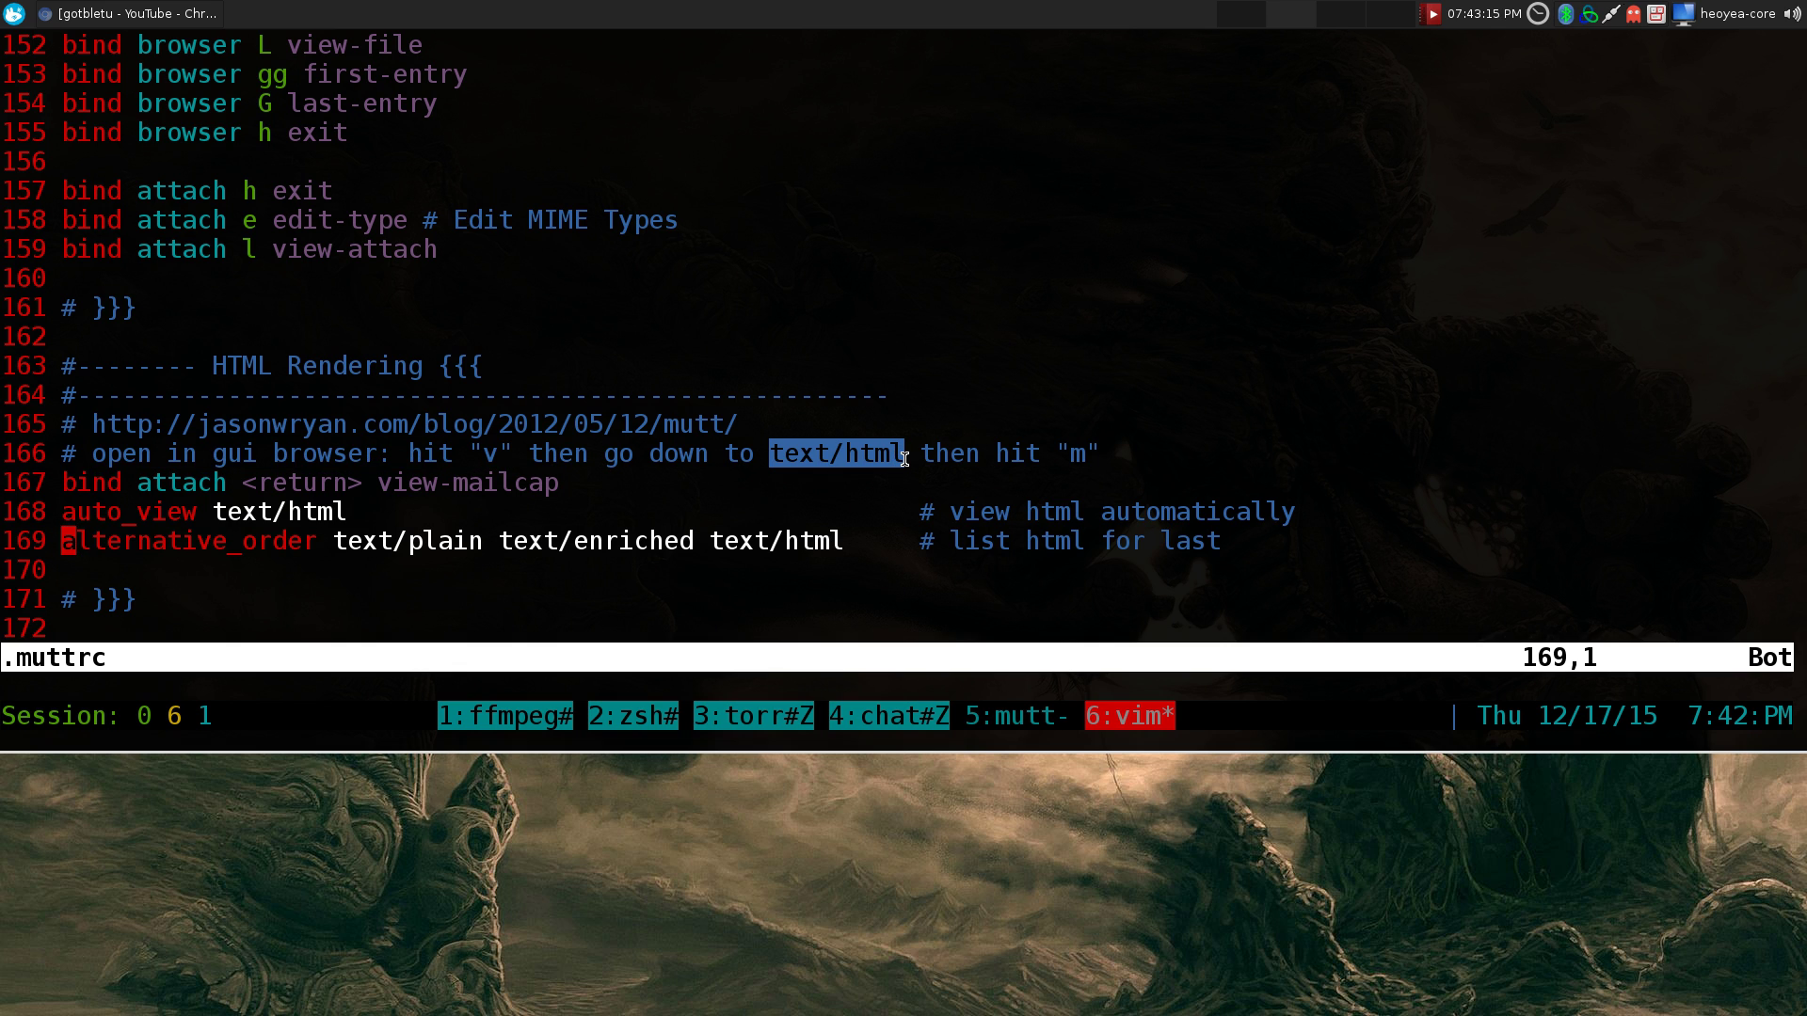
double_click(1077, 456)
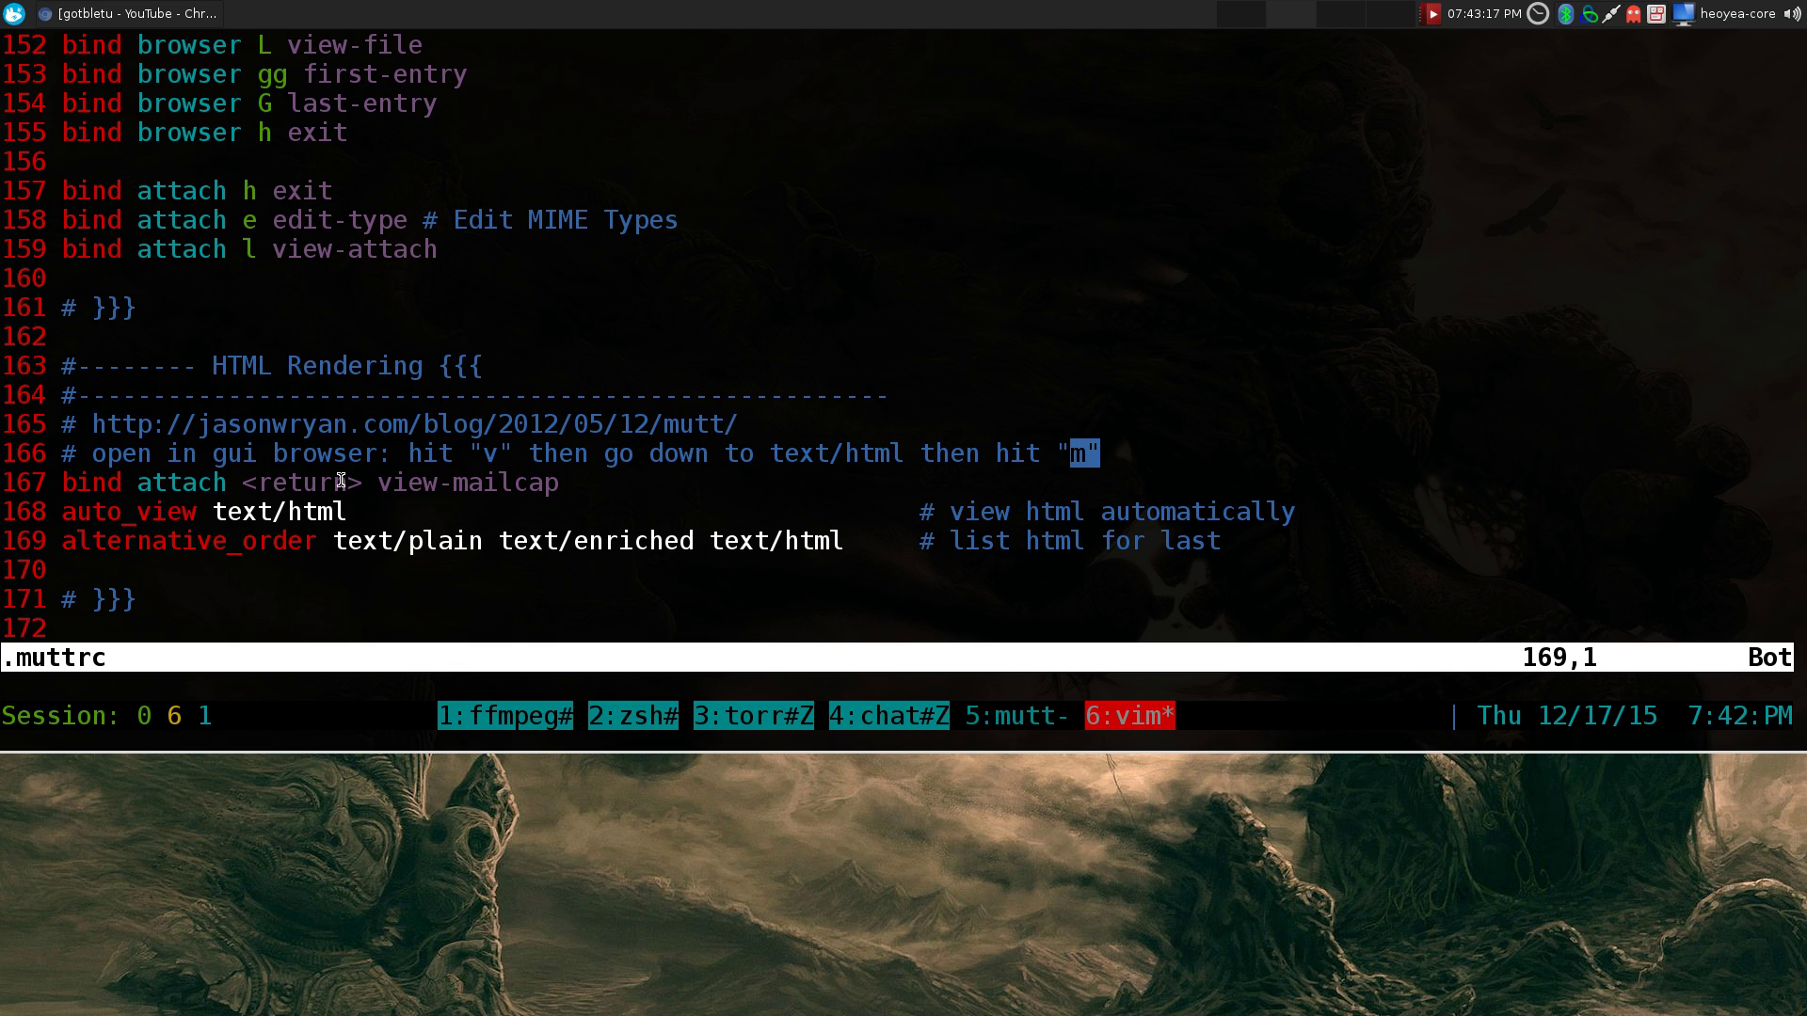
left_click_drag(649, 456, 664, 459)
Step: Save and close .muttrc with :x, then open ~/.mailcap via the c-mai alias
key("Escape")
key("Escape")
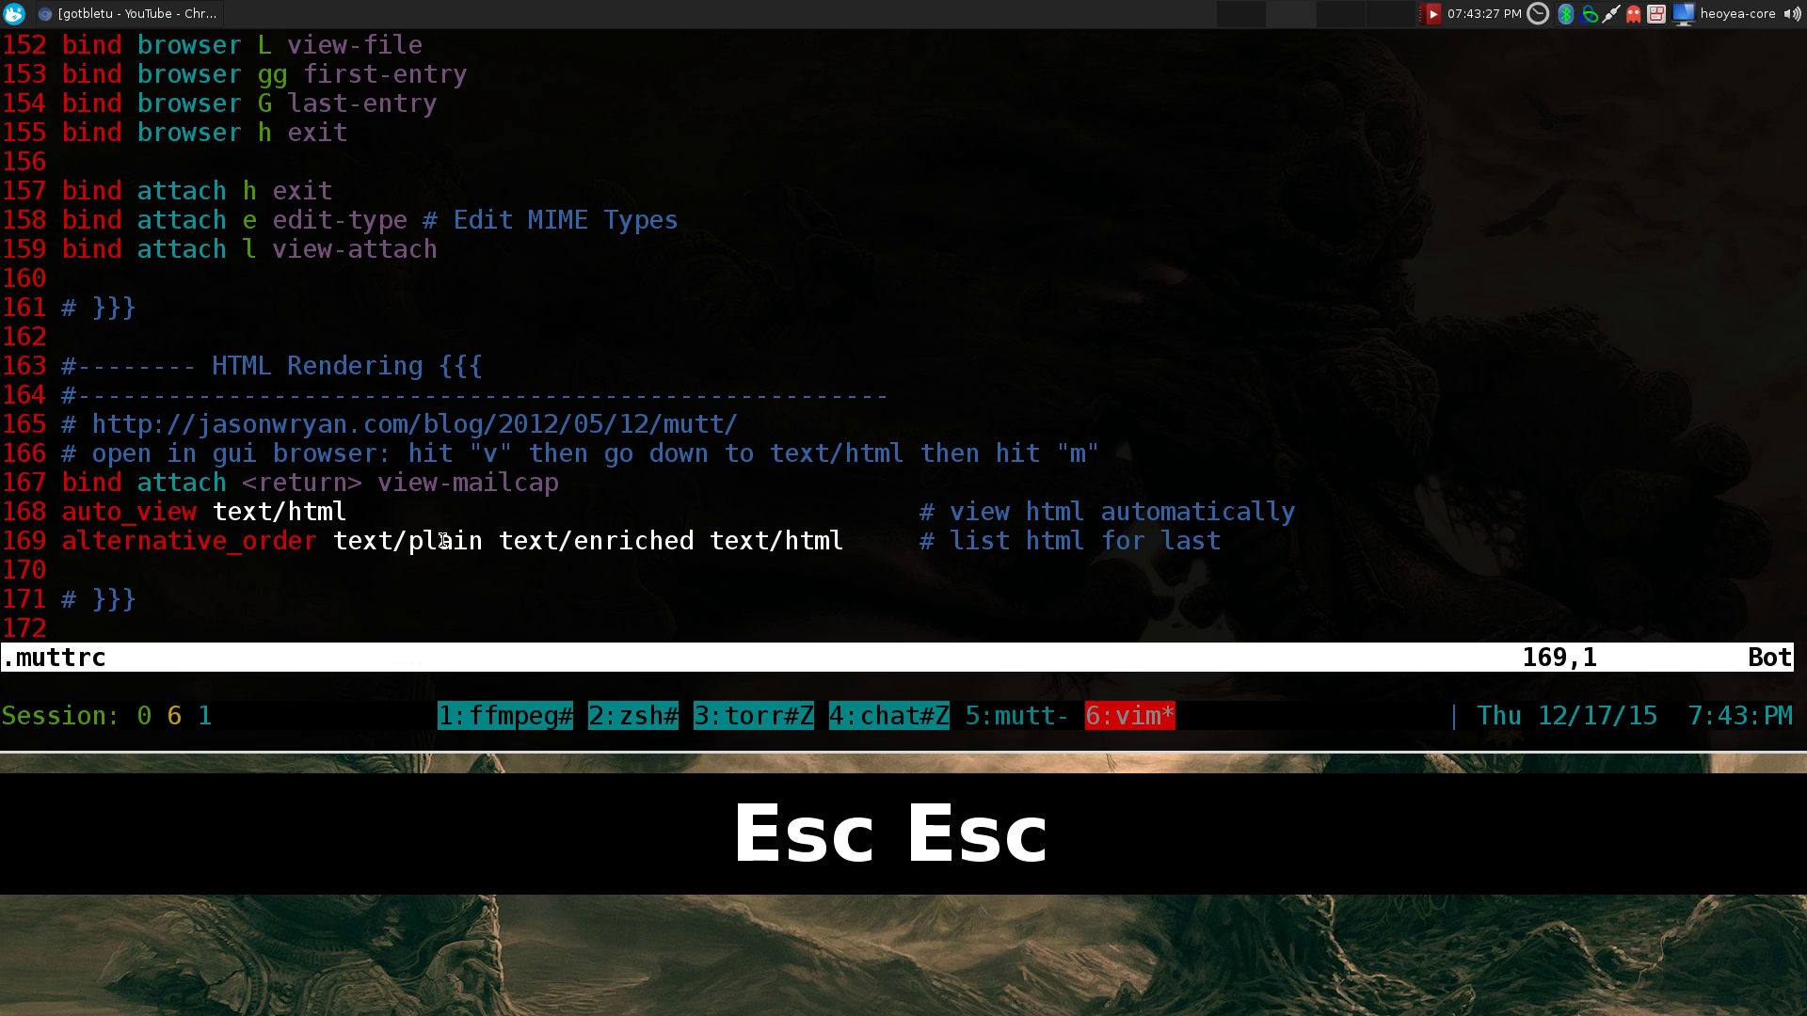
type(":x")
key("Return")
type("c-mai")
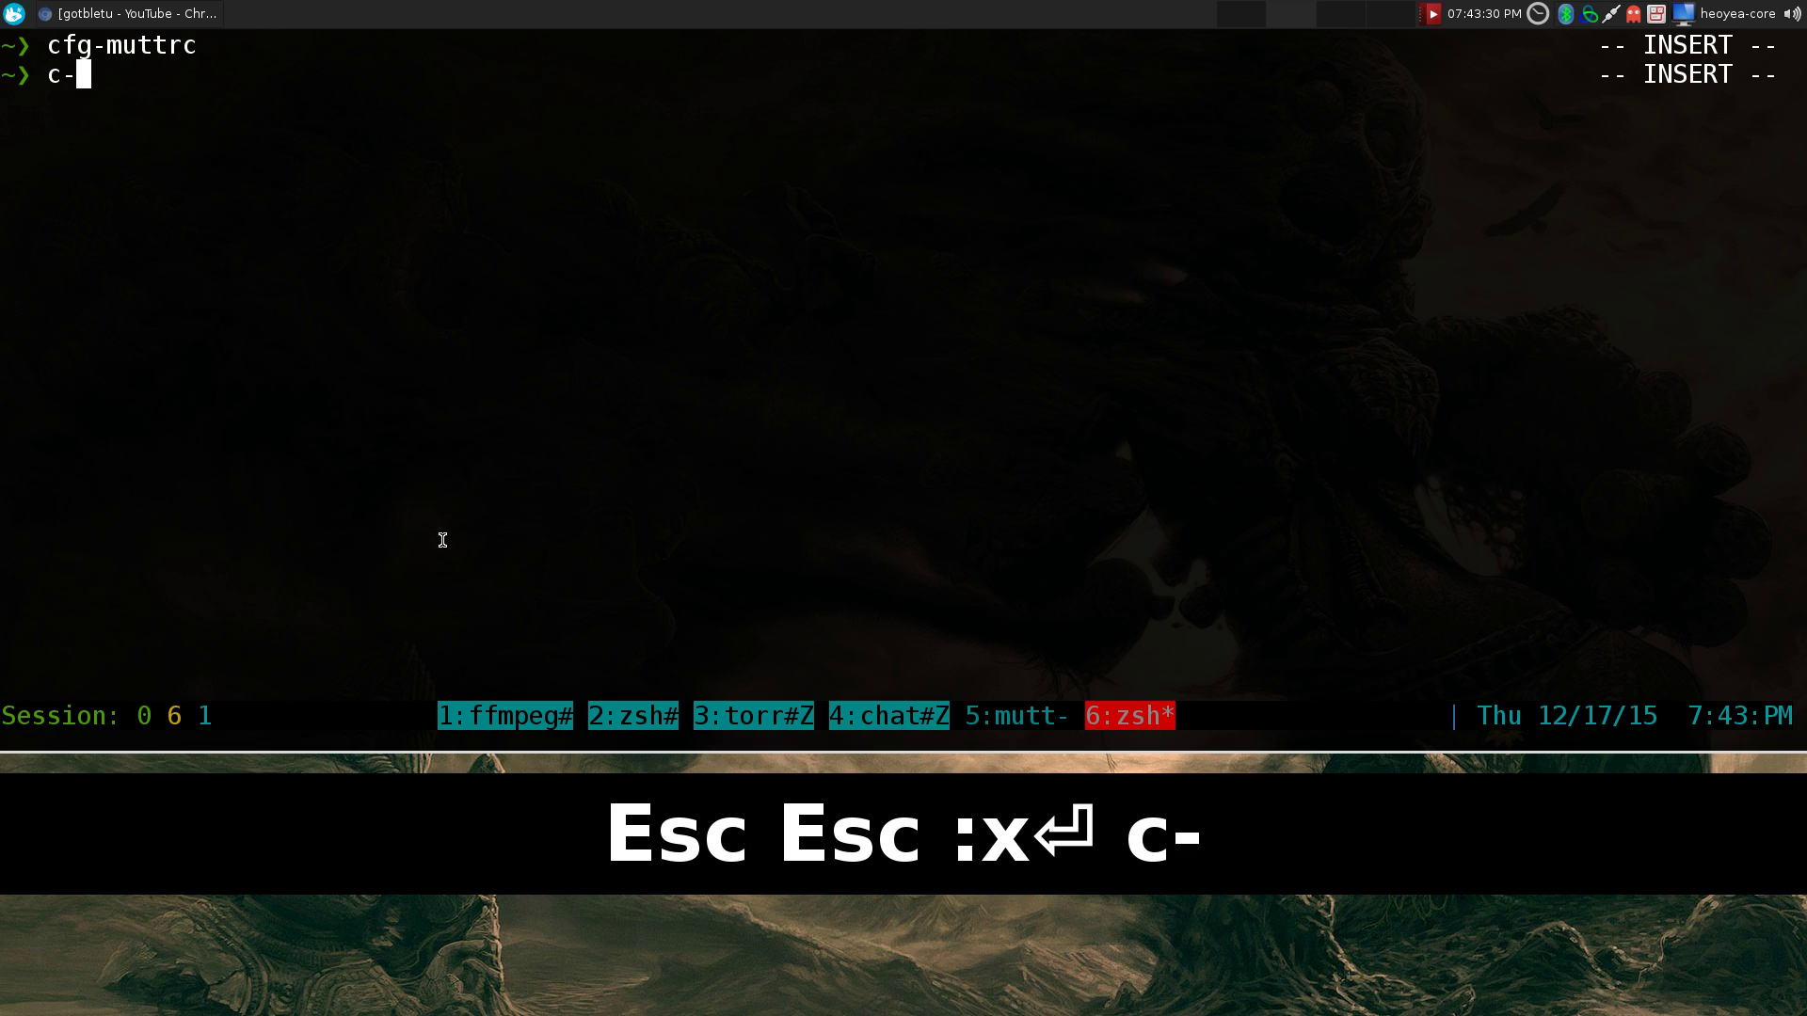
key("Tab")
key("Return")
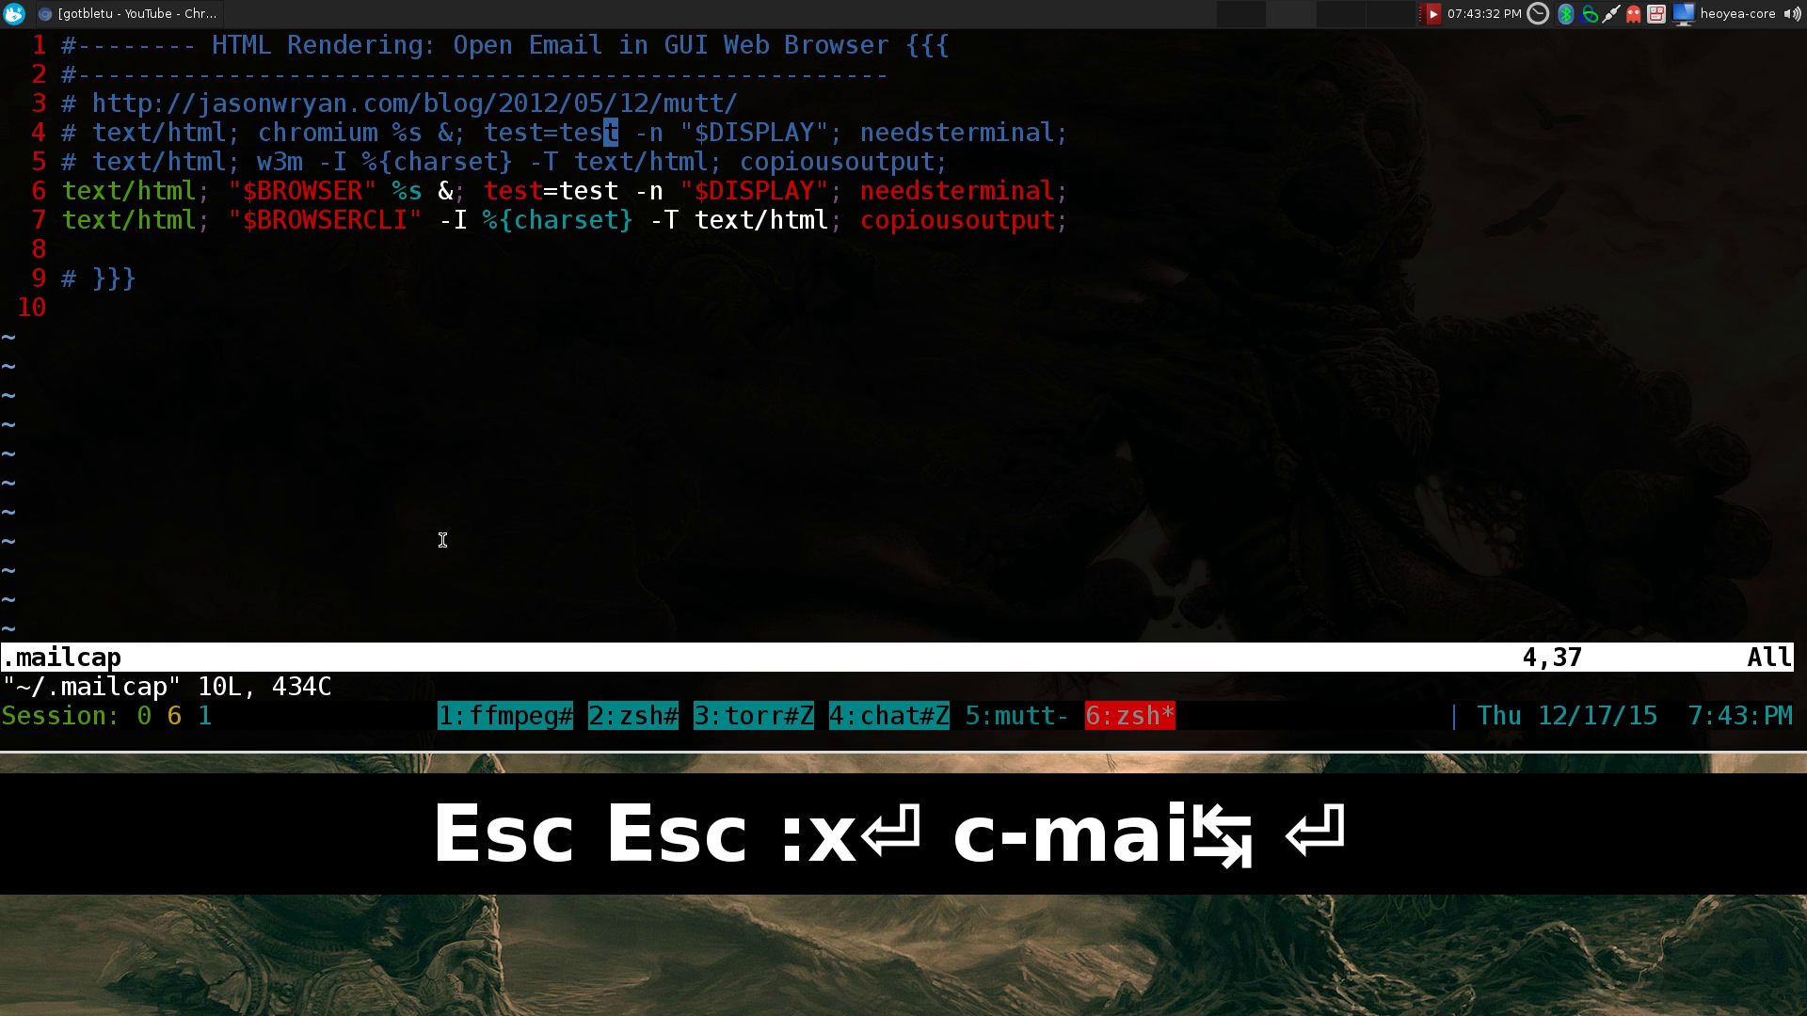
Step: Highlight the mailcap file path, the two active text/html entries, and chromium on line 4
left_click_drag(16, 690, 49, 689)
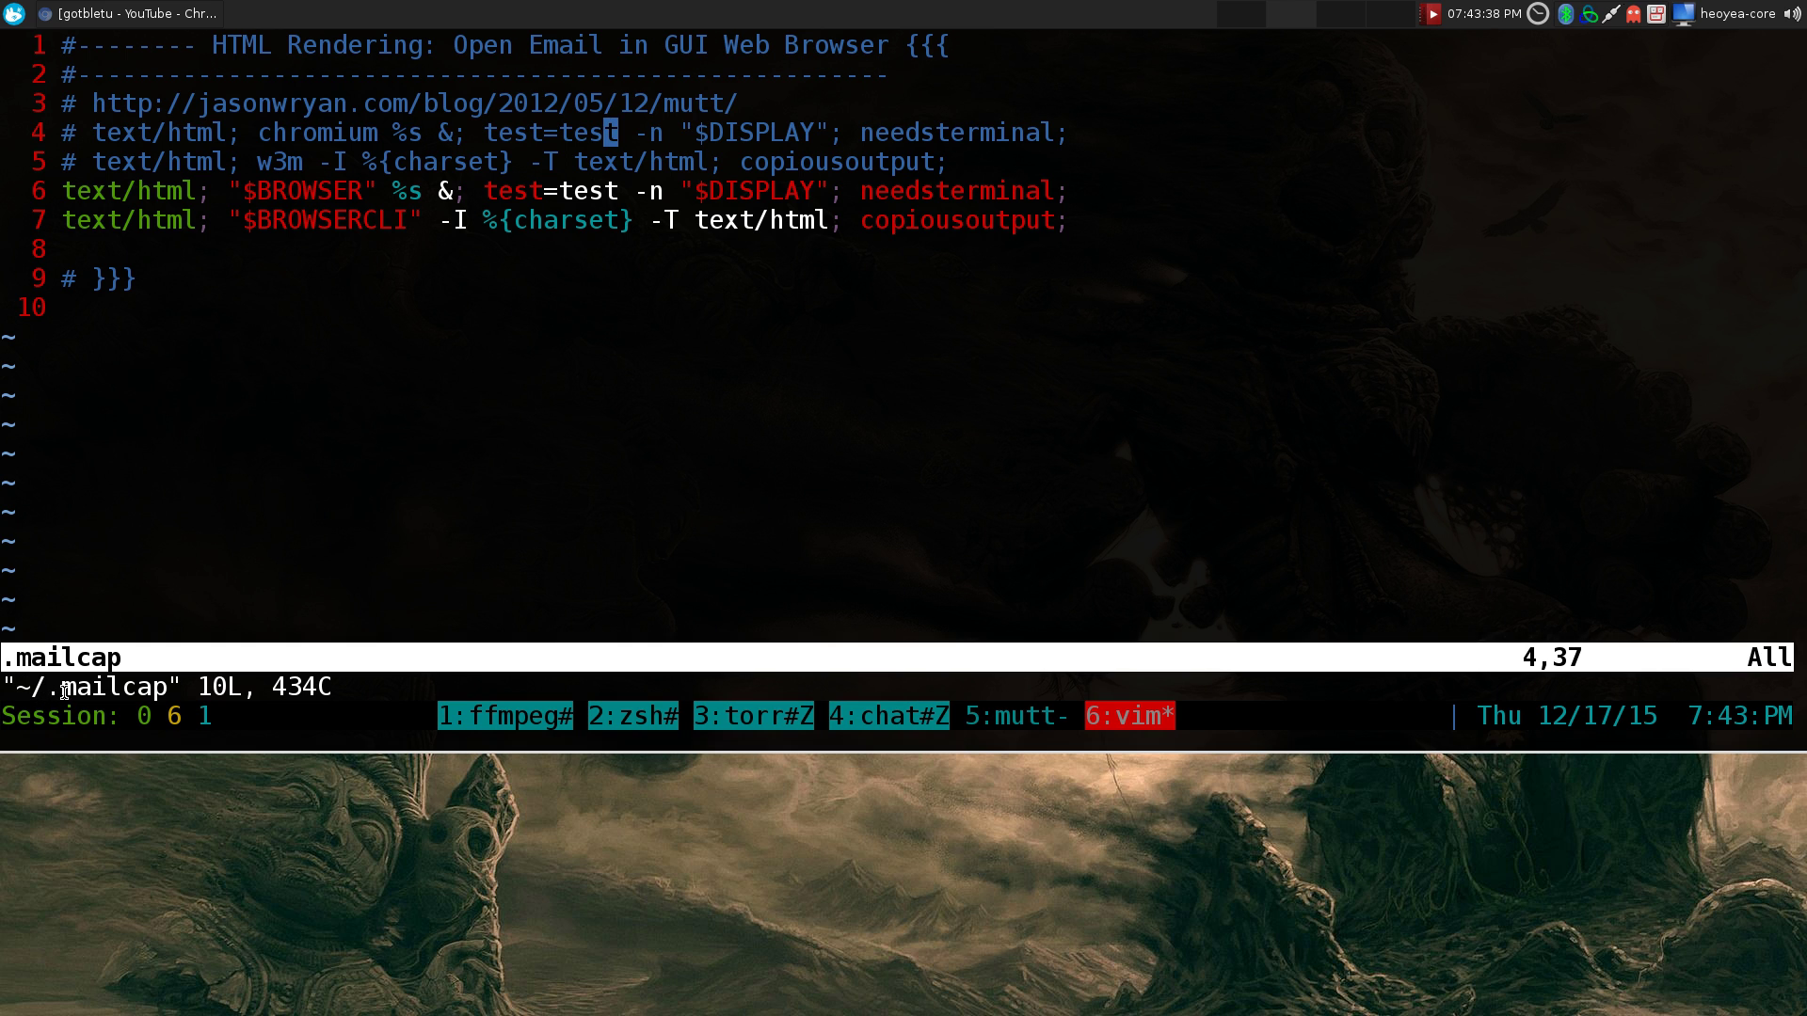
double_click(62, 693)
left_click(212, 654)
left_click_drag(61, 689, 167, 690)
left_click(346, 551)
left_click_drag(62, 191, 1082, 209)
left_click(1083, 209)
double_click(293, 137)
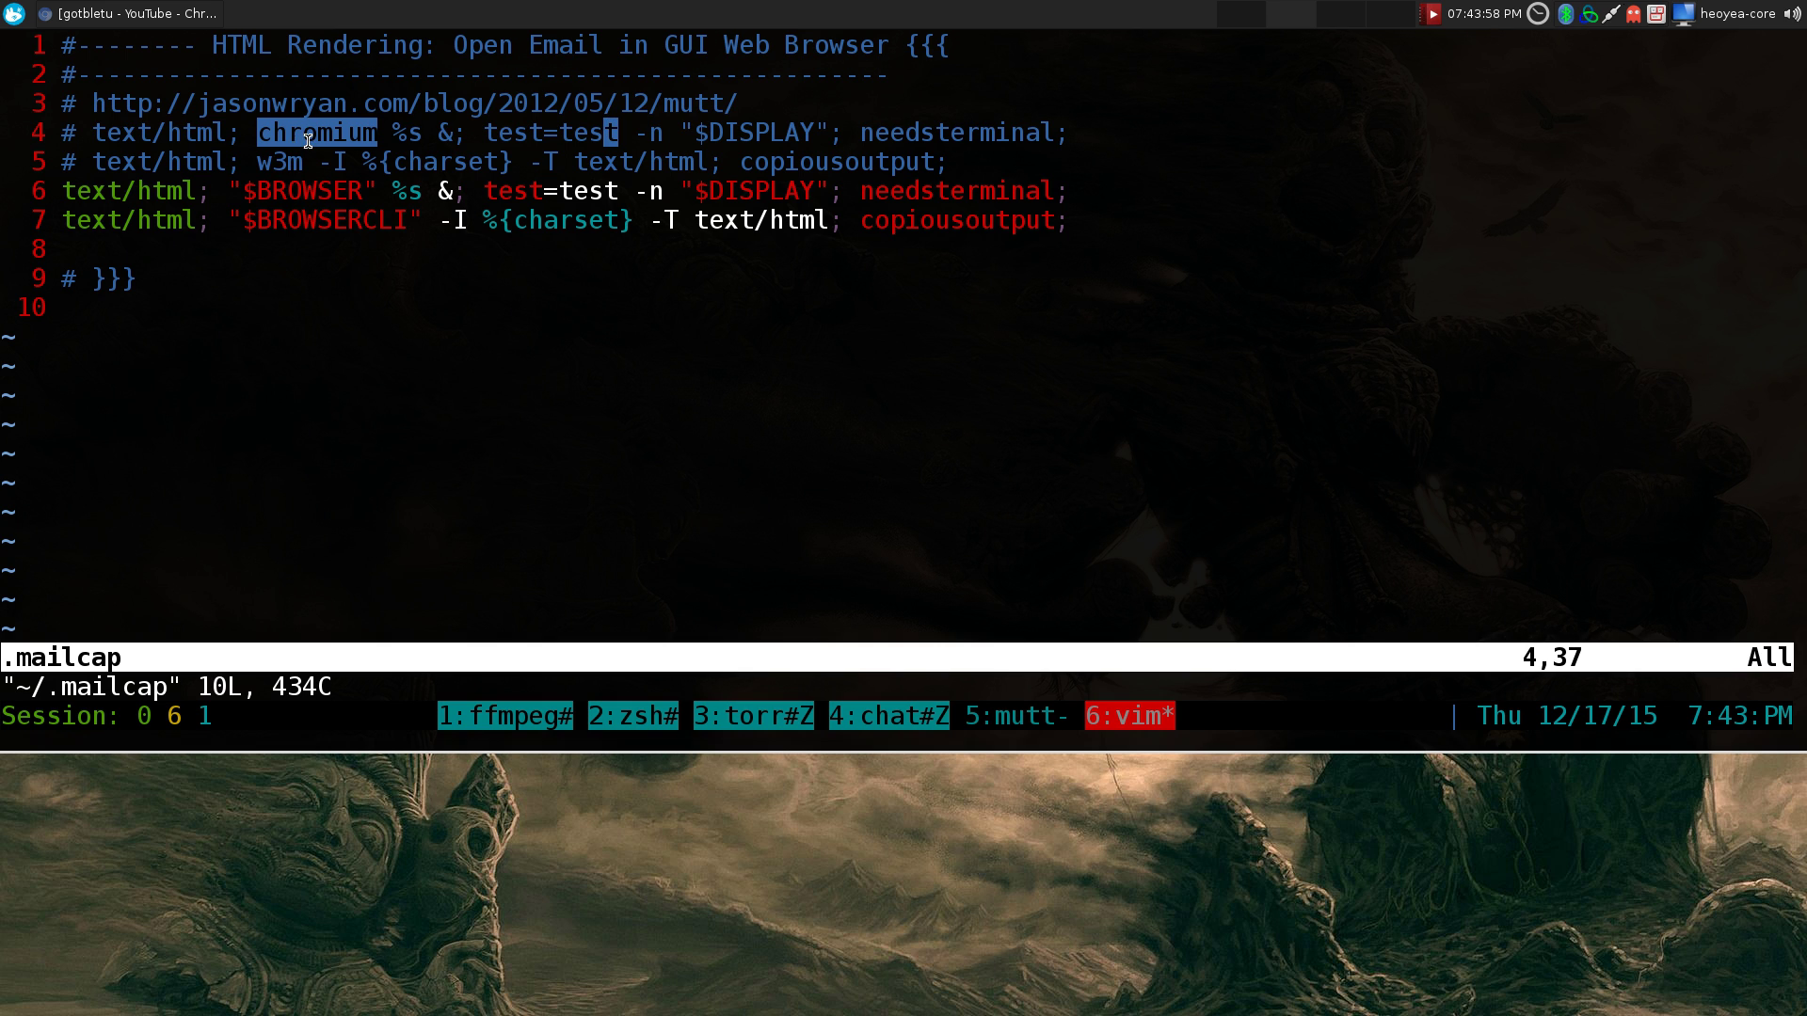
left_click(308, 141)
double_click(280, 166)
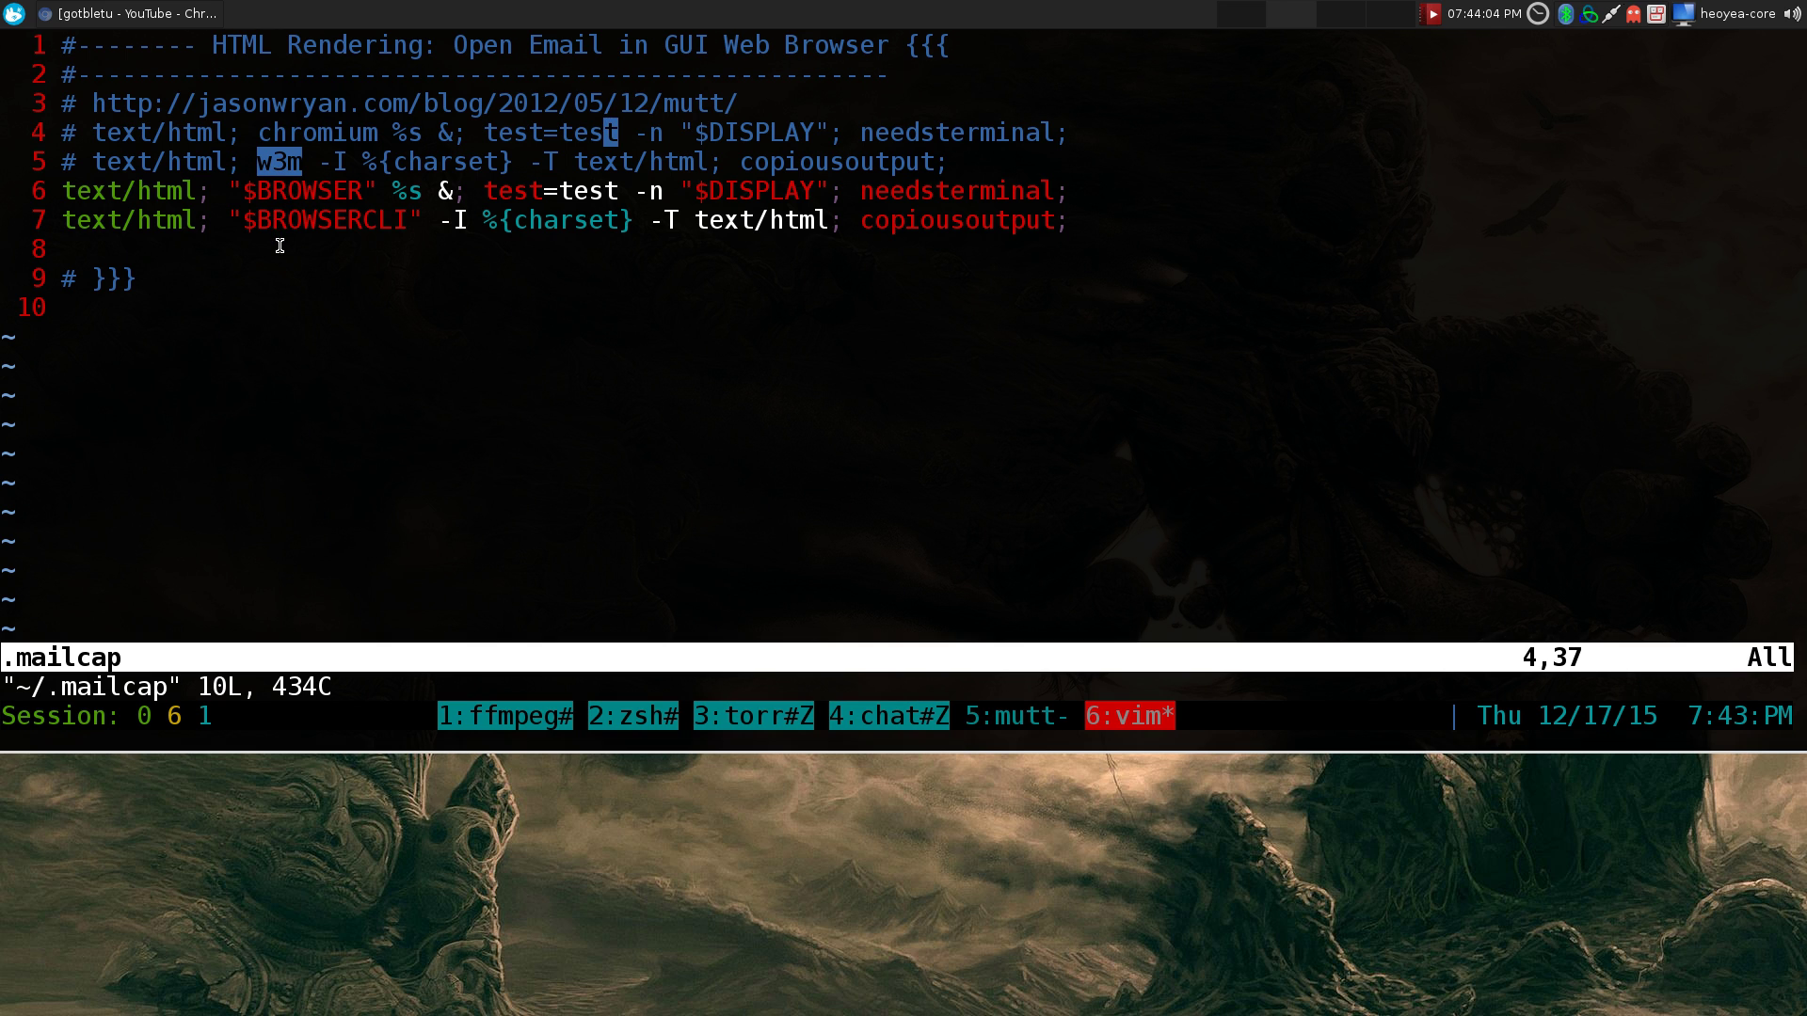
left_click(302, 229)
double_click(301, 137)
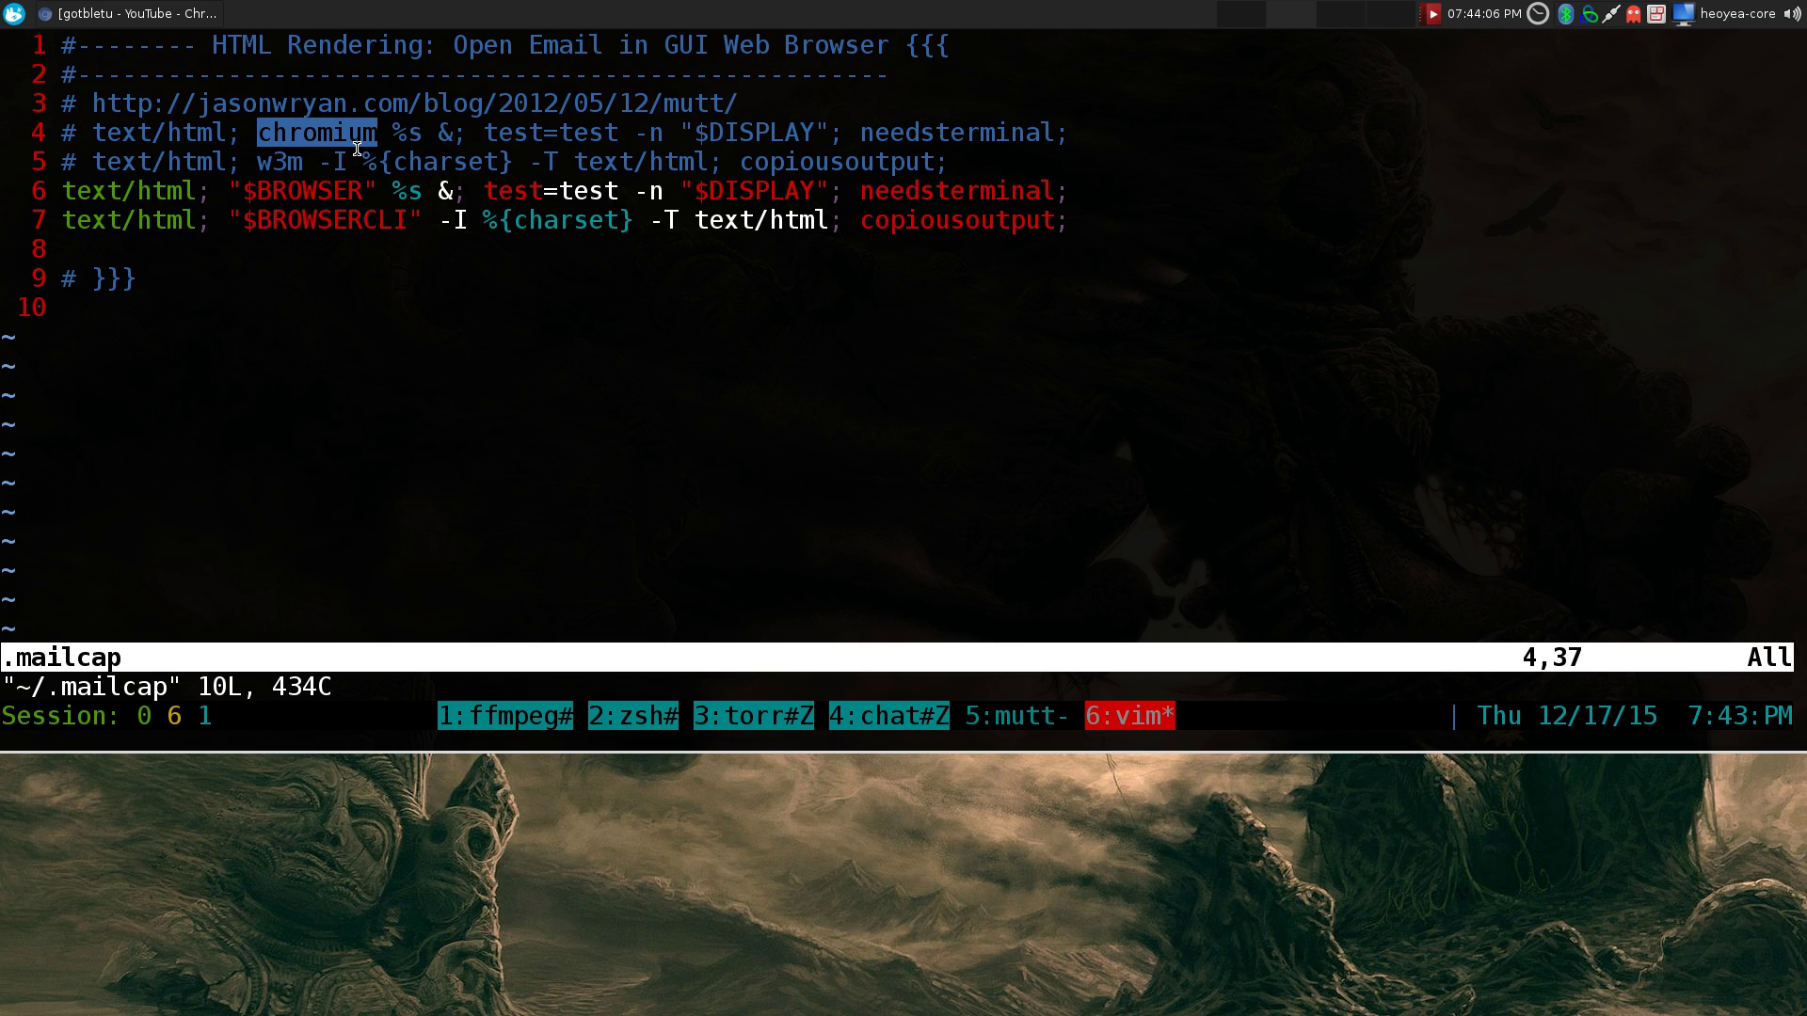
left_click(287, 161)
double_click(282, 162)
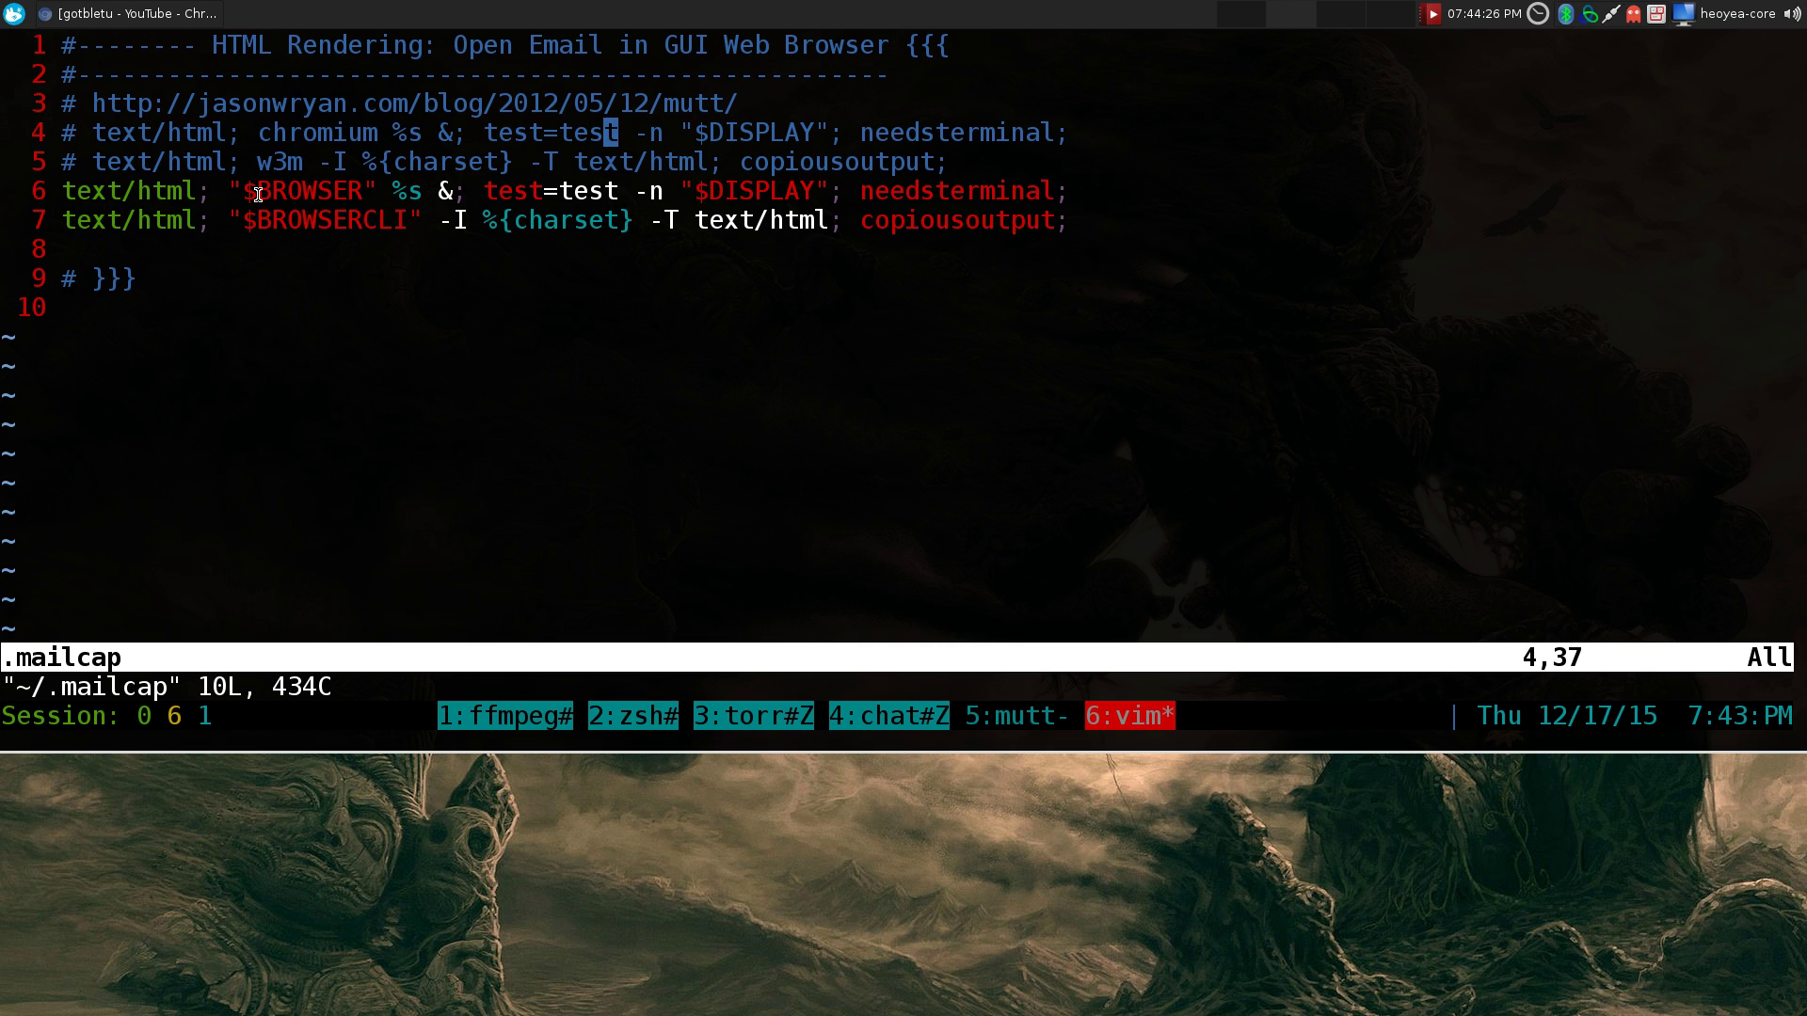
left_click_drag(248, 194, 354, 191)
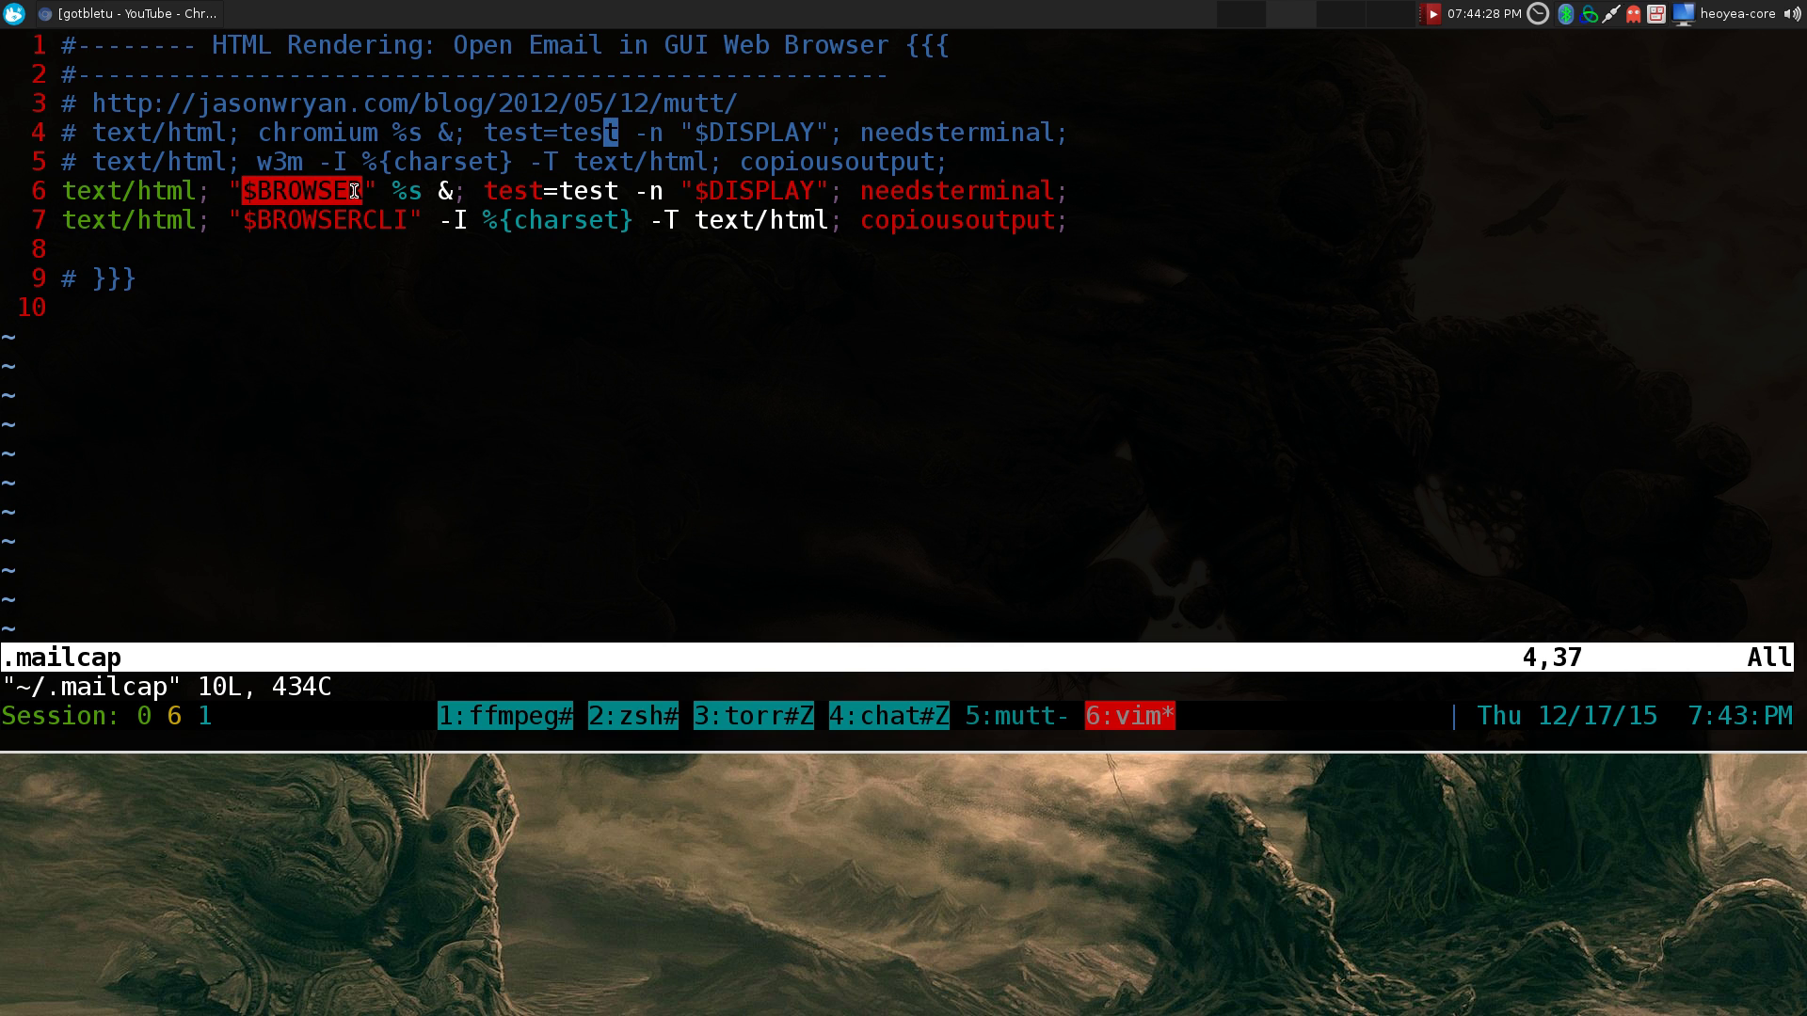
left_click_drag(243, 194, 359, 194)
double_click(330, 133)
left_click(288, 241)
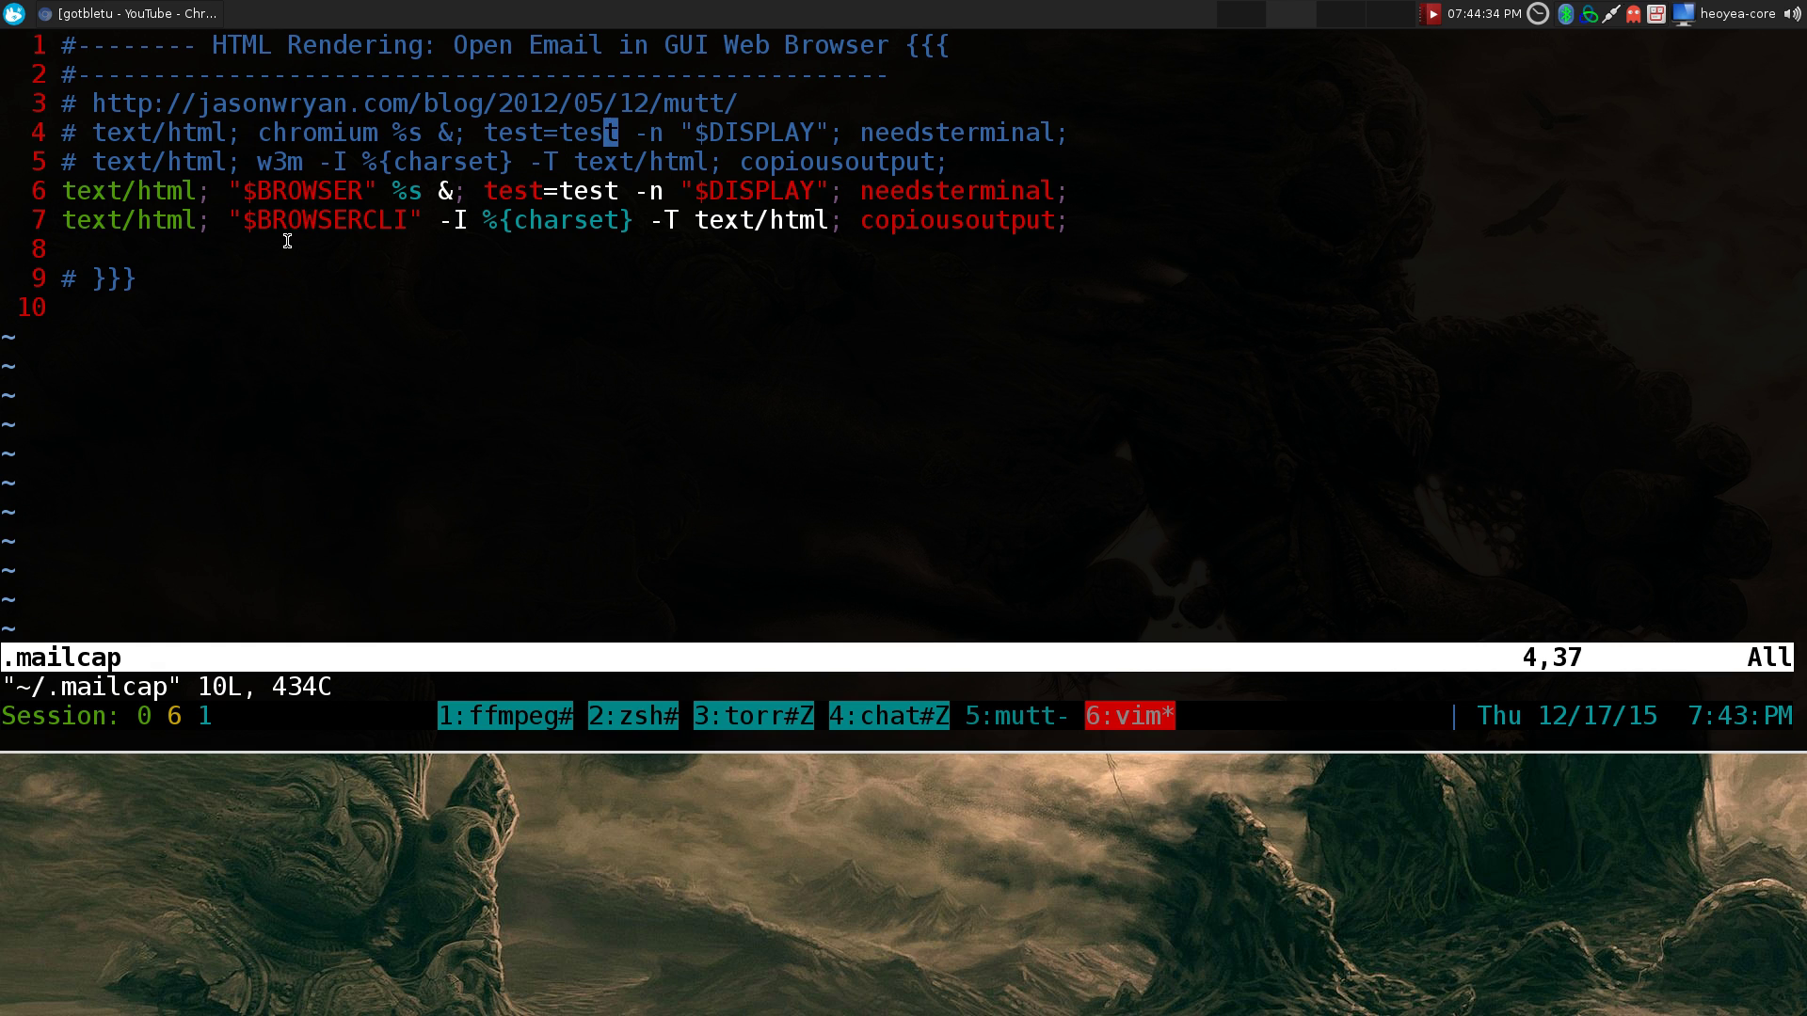
left_click_drag(246, 222, 402, 251)
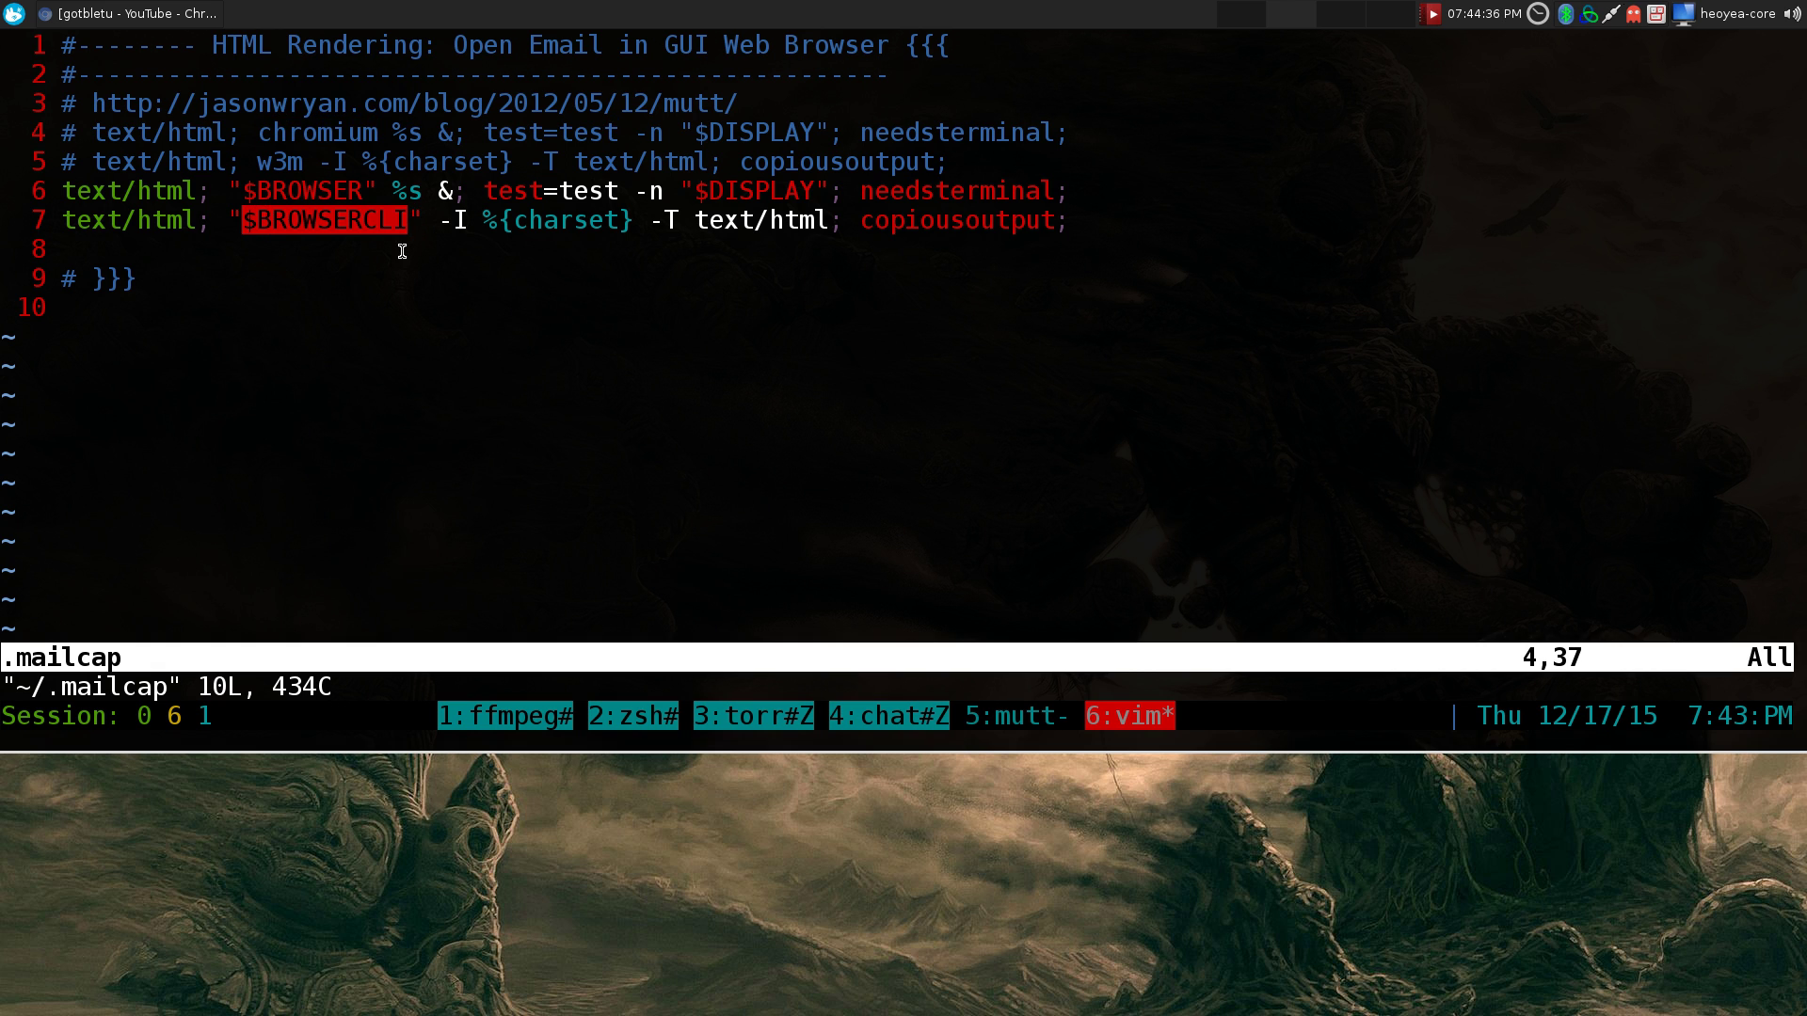
left_click(402, 251)
double_click(283, 162)
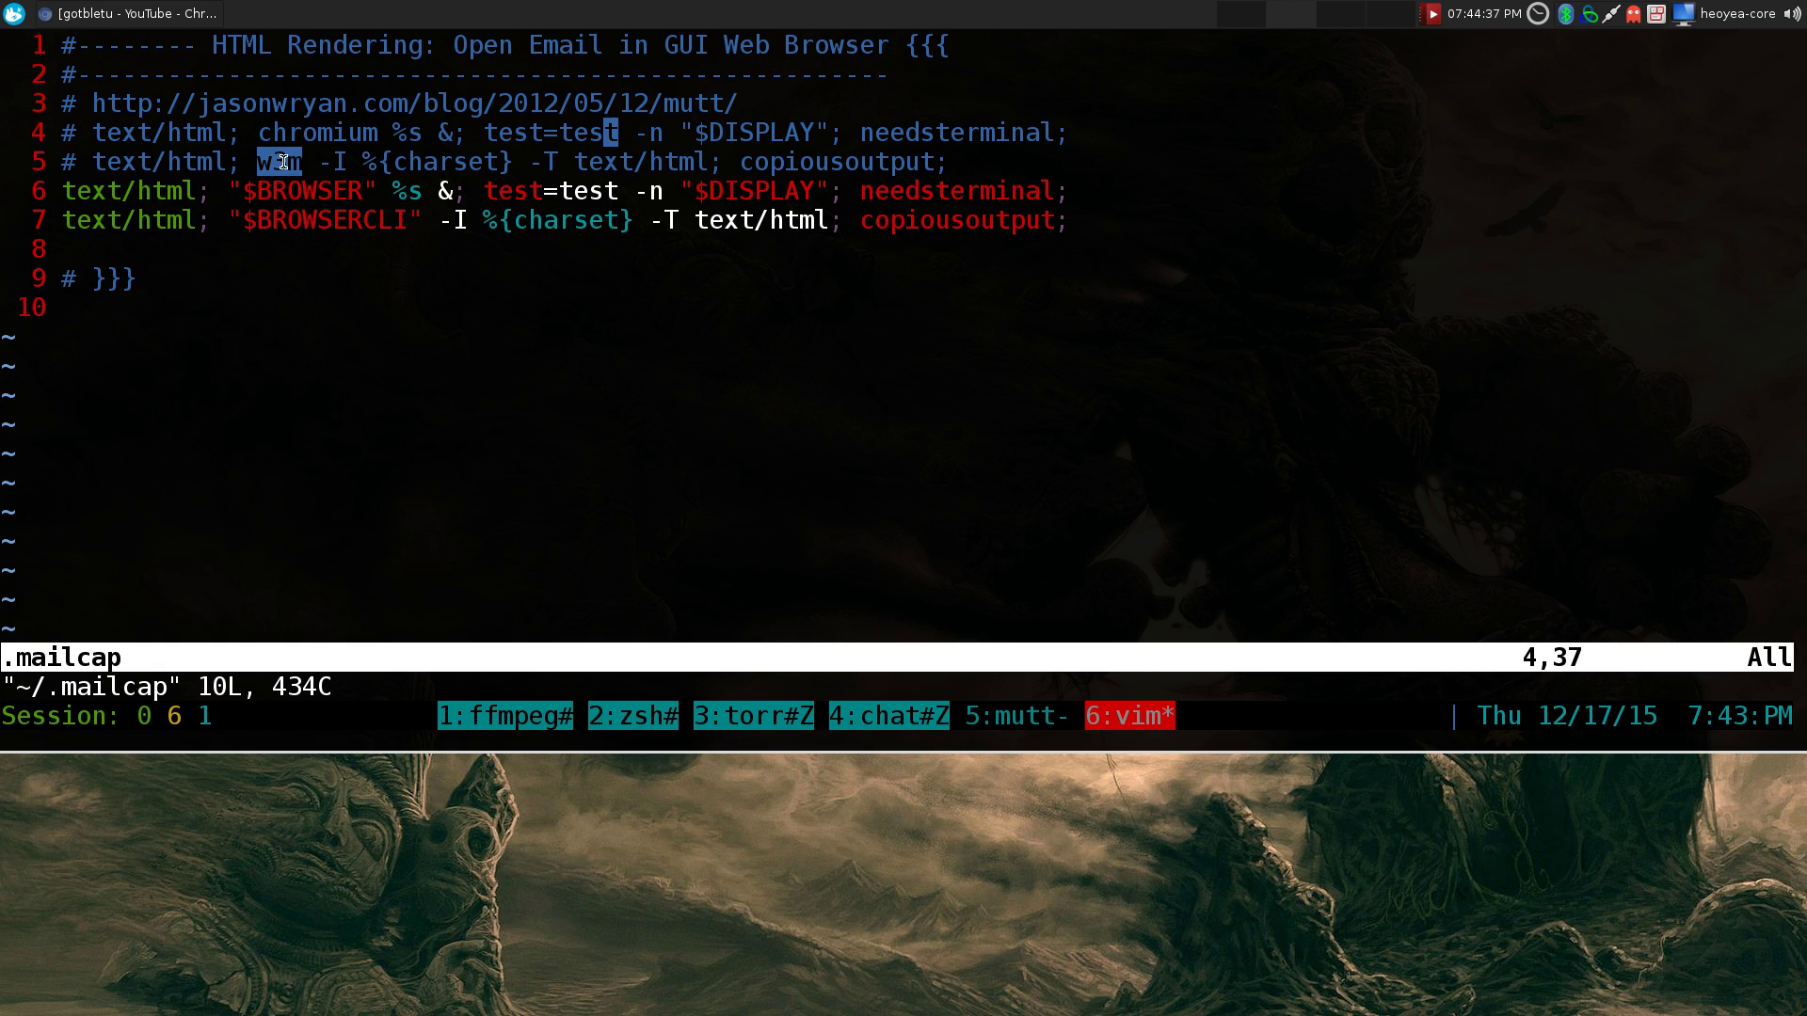
left_click(373, 255)
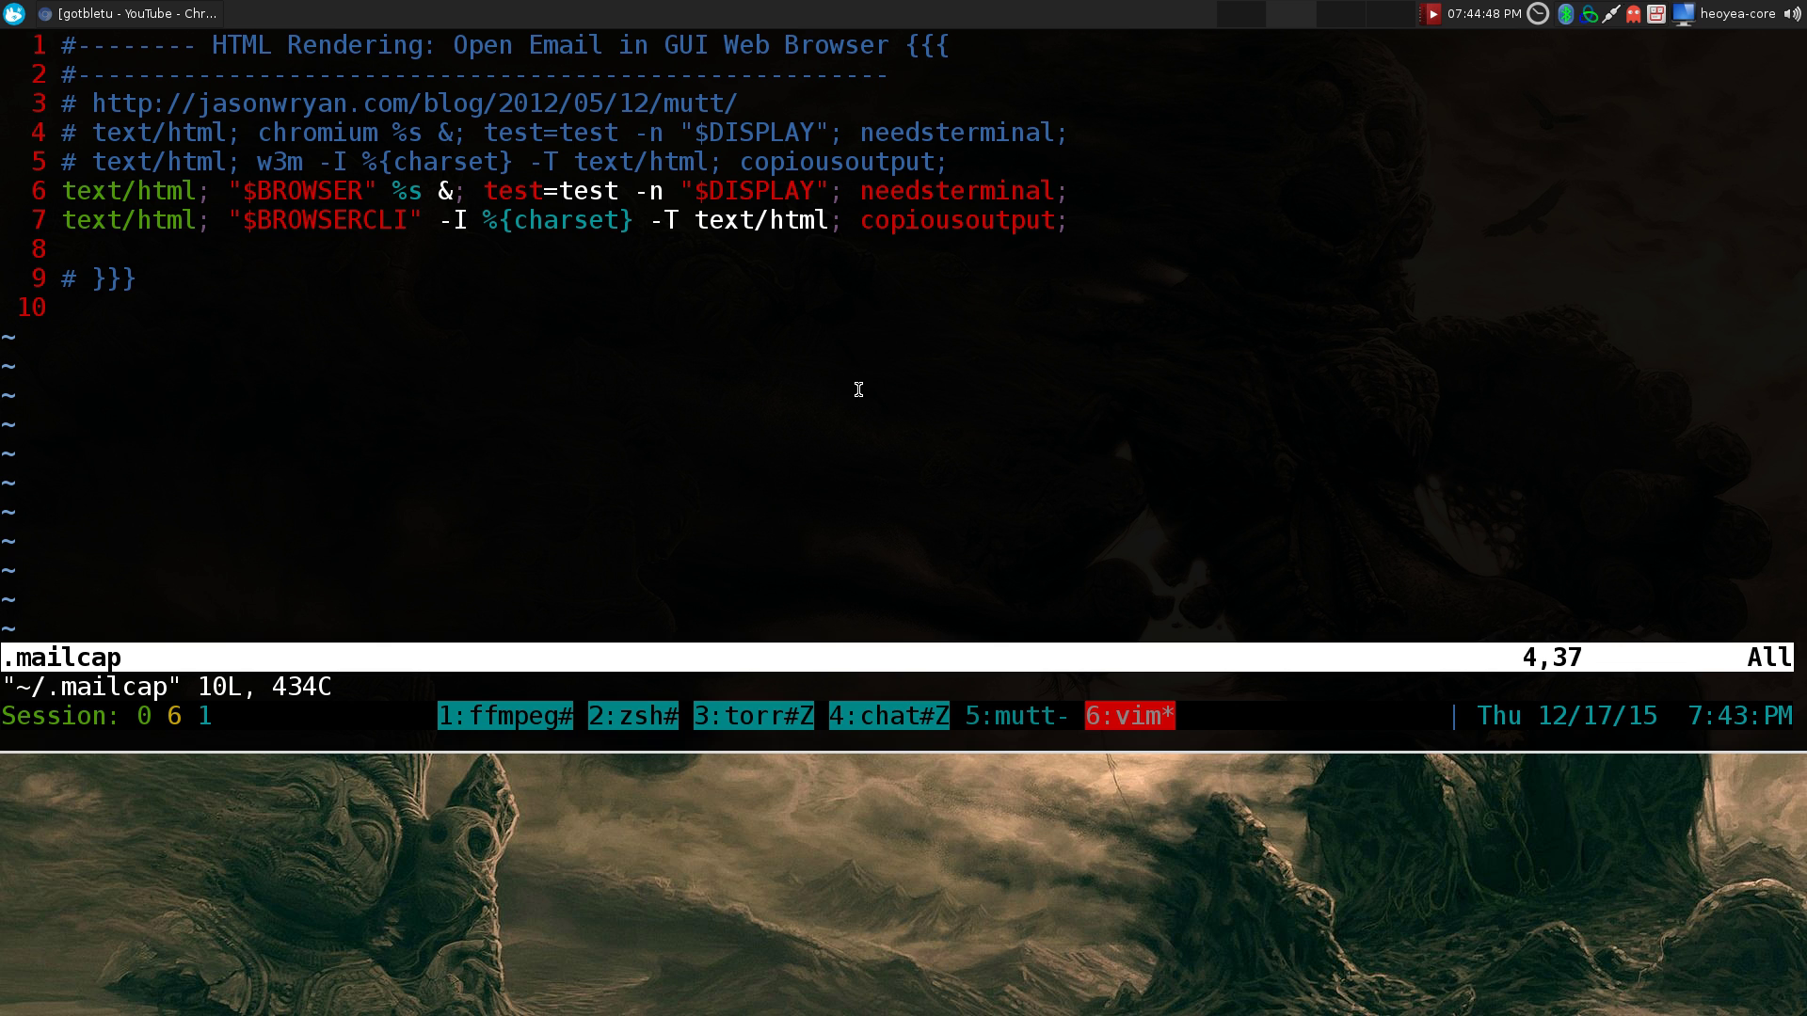
Step: Switch the terminal session to the mutt INBOX window 5, then to the ffmpeg window 1
key("ctrl+a")
key("5")
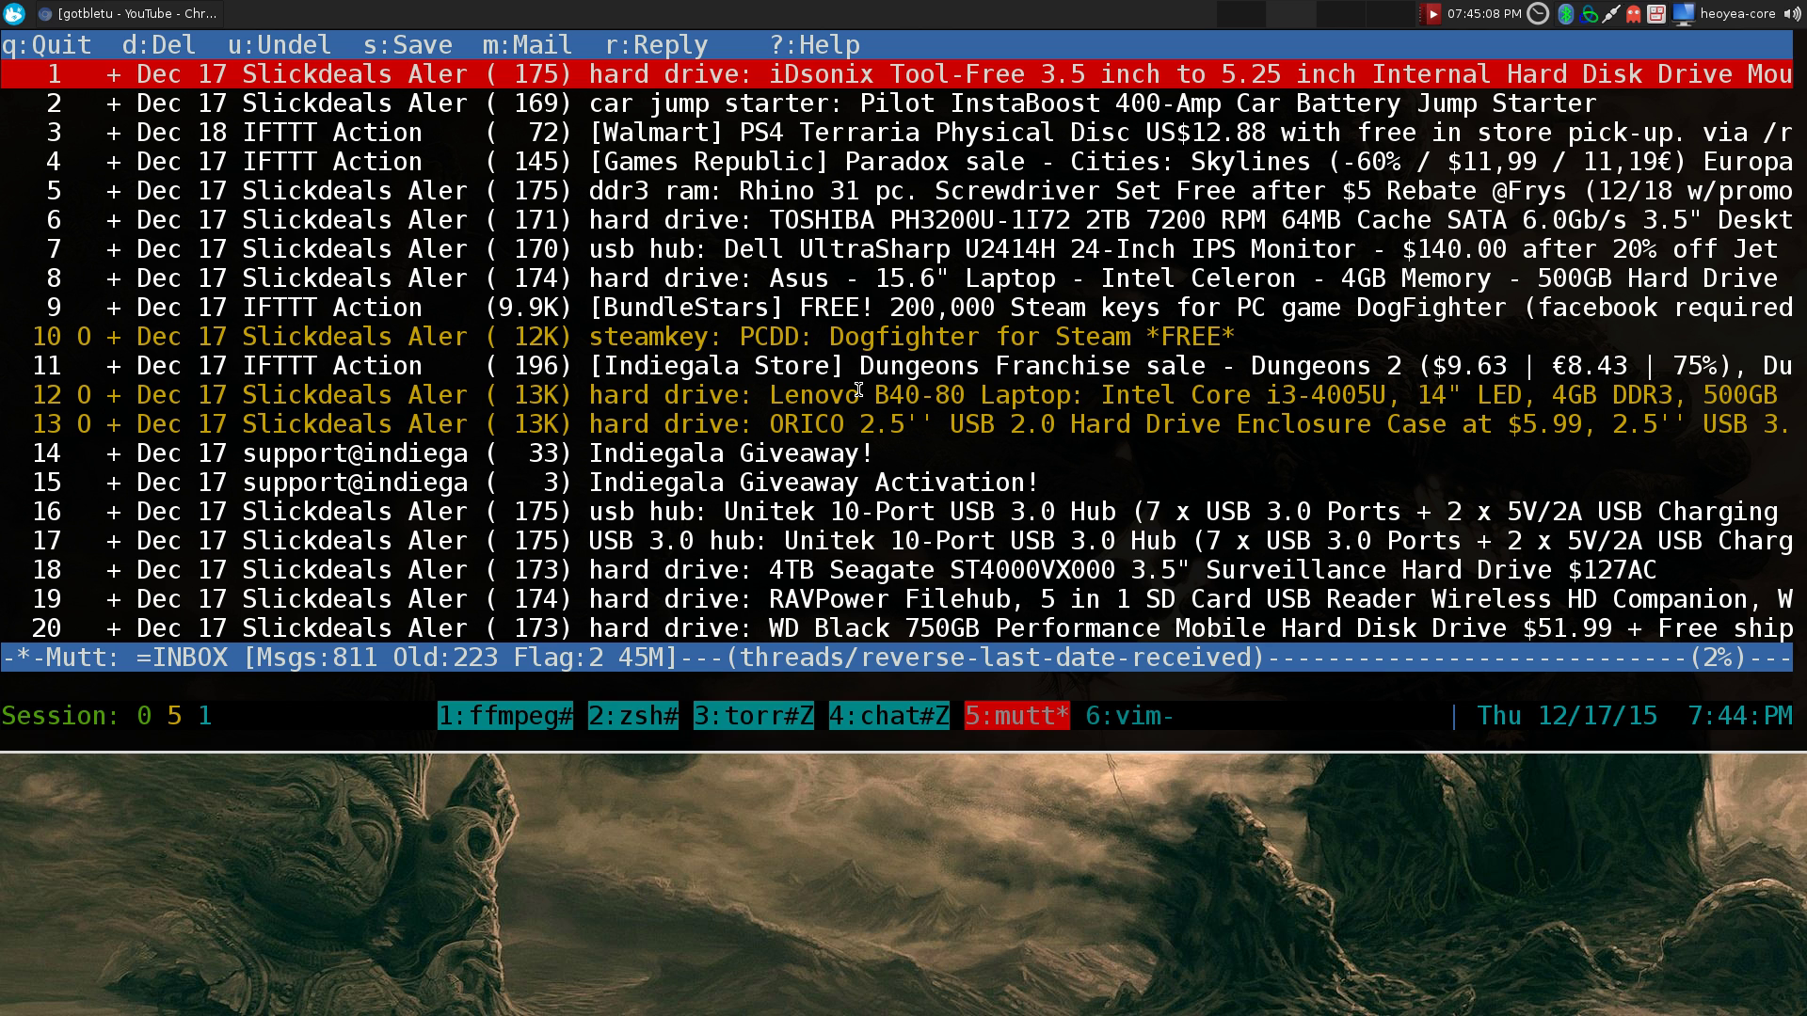
key("ctrl+a")
key("1")
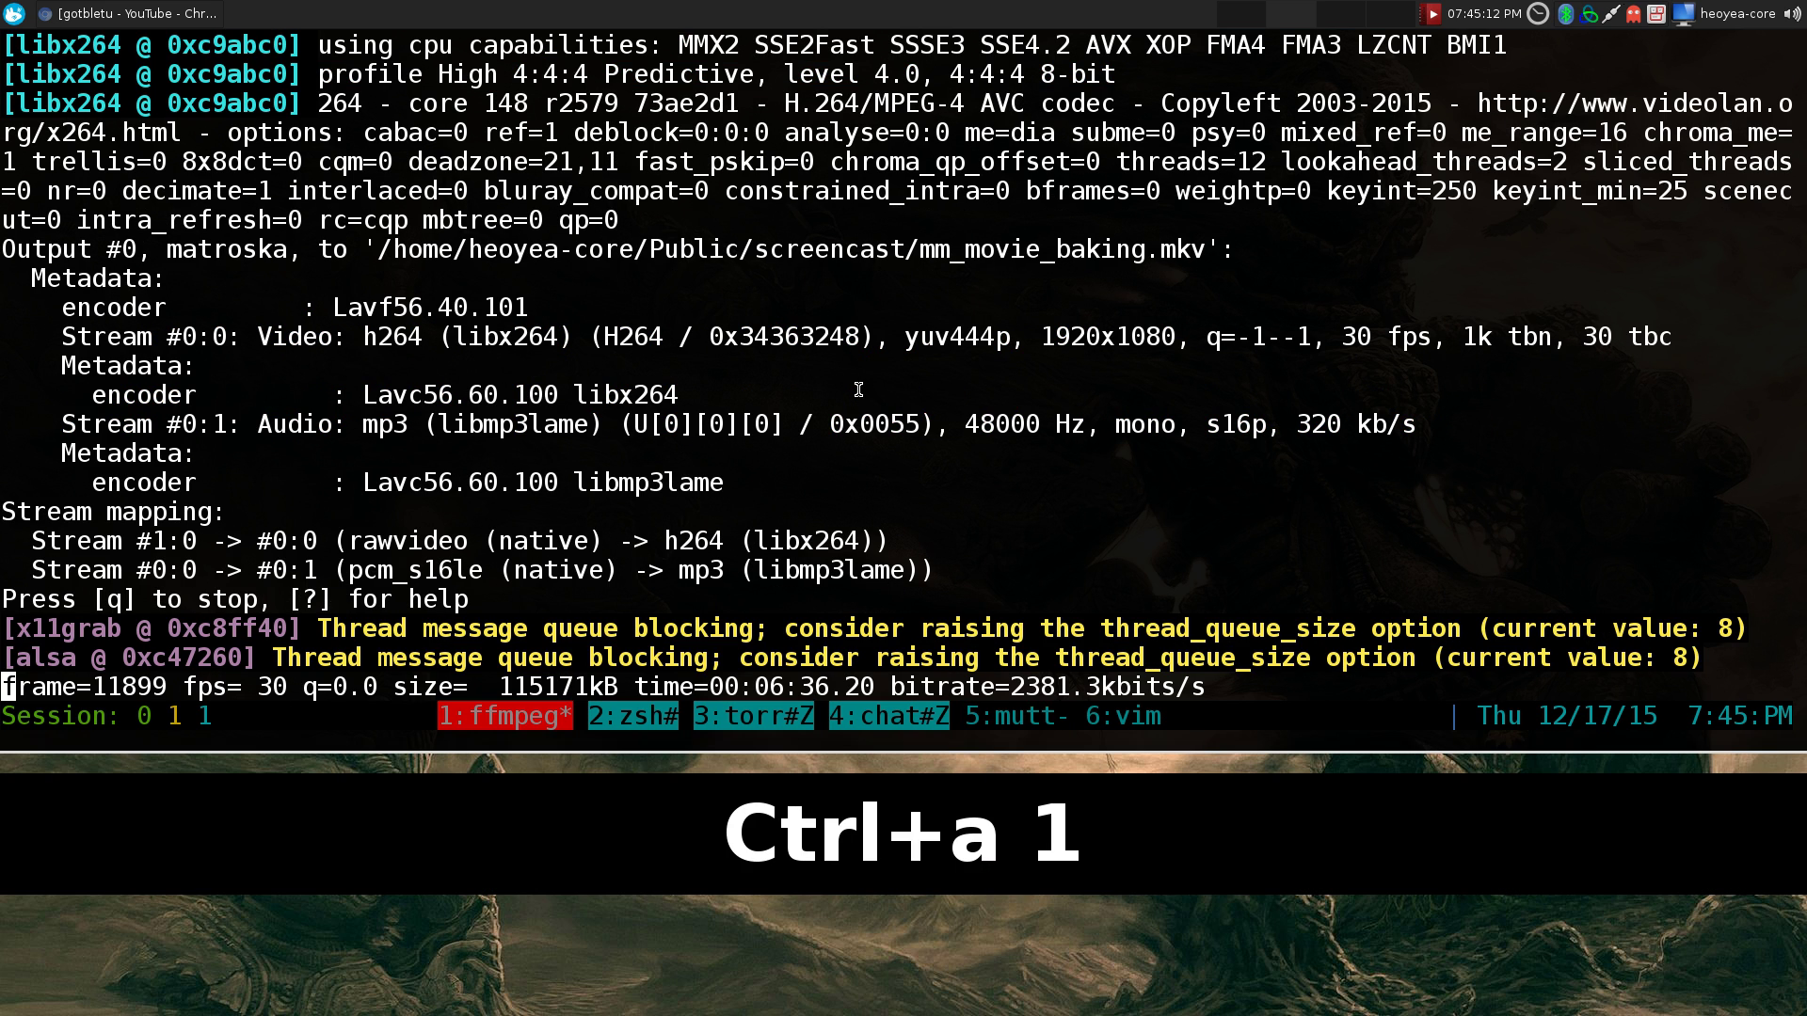